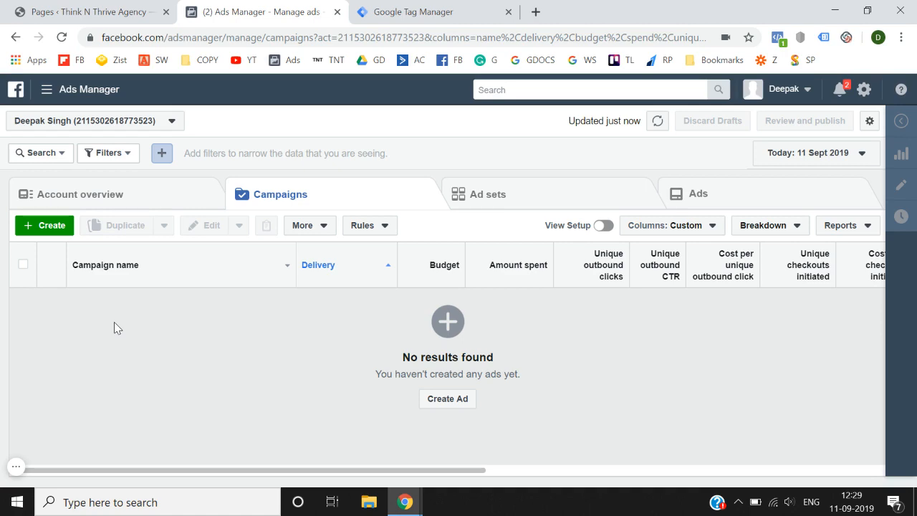
Switch to the WordPress admin and open the Think N Thrive Agency home page in a new browser tab.
{"action": "left_click", "coordinate": [134, 10]}
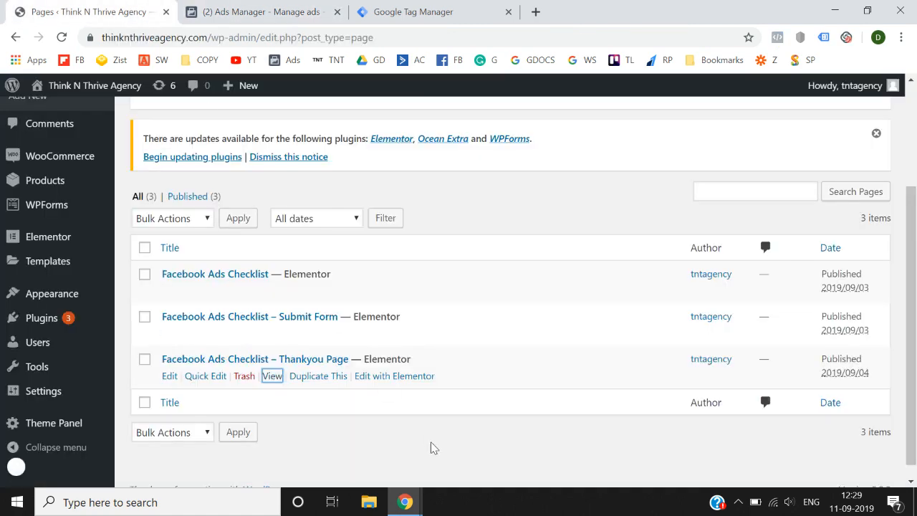
{"action": "scroll", "coordinate": [431, 447], "scroll_direction": "up", "scroll_amount": 2}
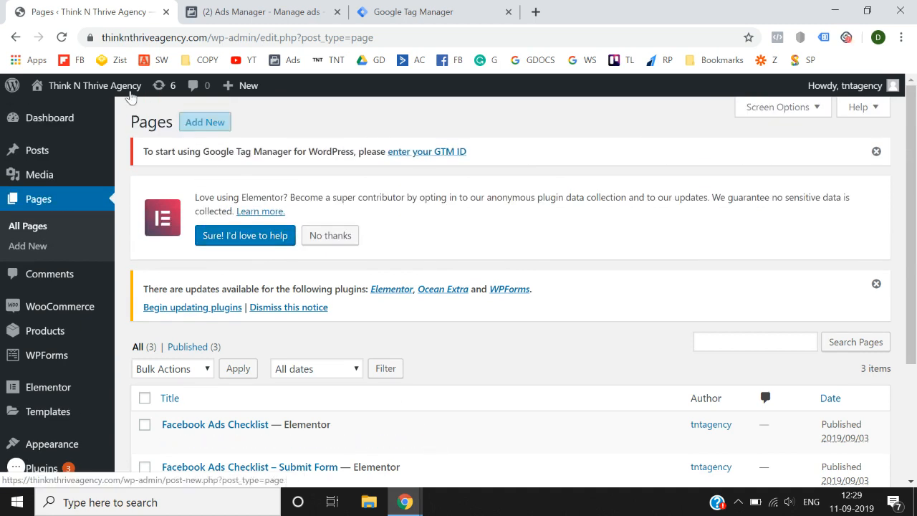
{"action": "mouse_move", "coordinate": [86, 85]}
{"action": "right_click", "coordinate": [49, 113]}
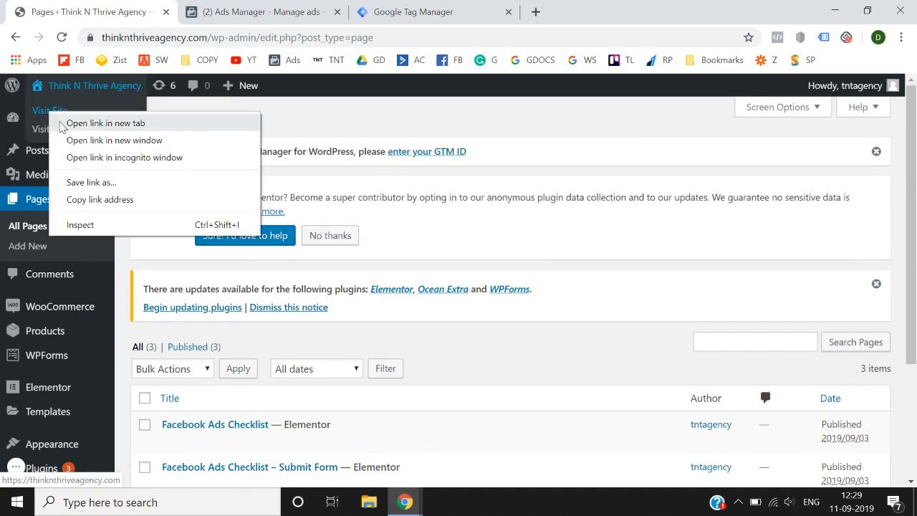
{"action": "left_click", "coordinate": [65, 120]}
{"action": "left_click", "coordinate": [290, 6]}
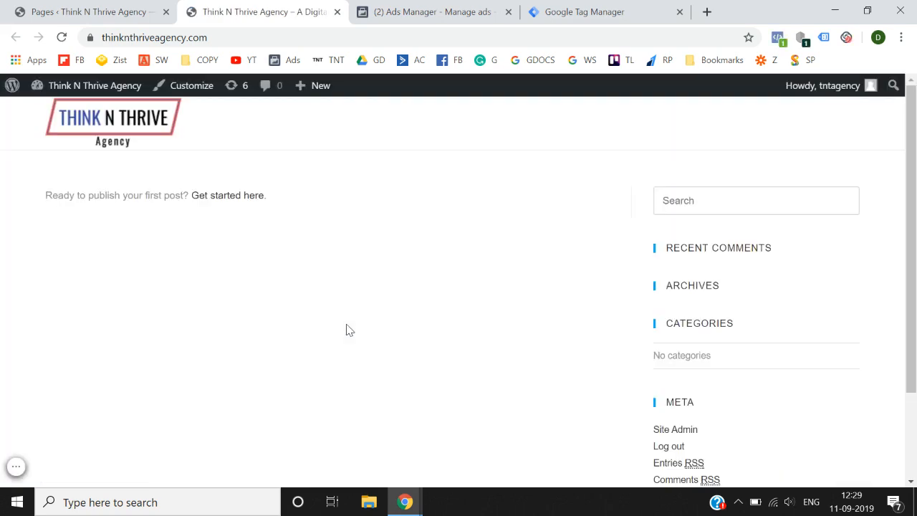
Check the home page for a Facebook pixel with Facebook Pixel Helper.
{"action": "scroll", "coordinate": [346, 329], "scroll_direction": "down", "scroll_amount": 3}
{"action": "scroll", "coordinate": [346, 328], "scroll_direction": "up", "scroll_amount": 3}
{"action": "left_click", "coordinate": [777, 39]}
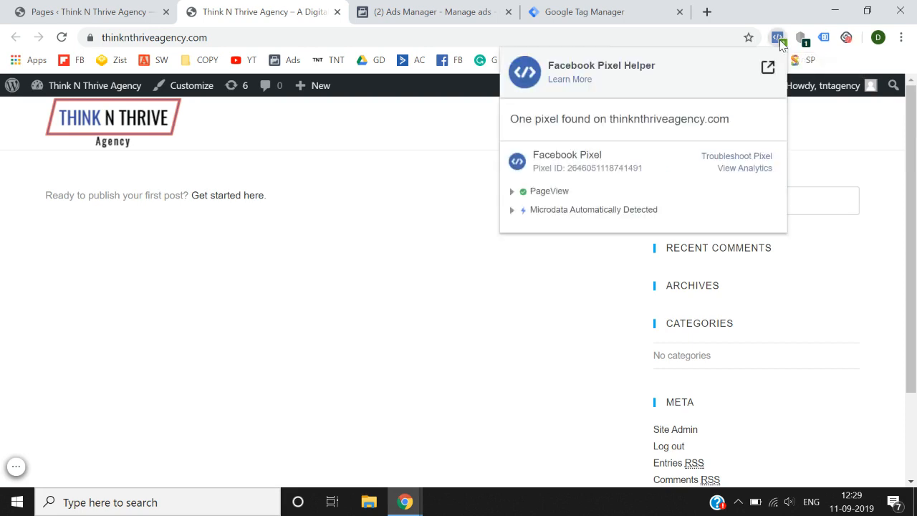
{"action": "left_click", "coordinate": [526, 267]}
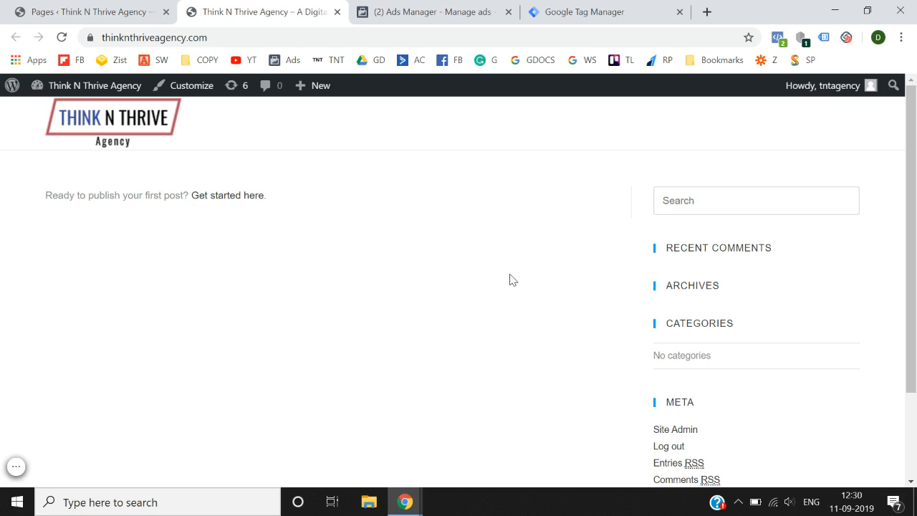
{"action": "left_click", "coordinate": [778, 43]}
{"action": "left_click", "coordinate": [455, 317]}
Inspect the details of the PageView and Microdata Automatically Detected events in Facebook Pixel Helper.
{"action": "left_click", "coordinate": [777, 37]}
{"action": "left_click", "coordinate": [541, 193]}
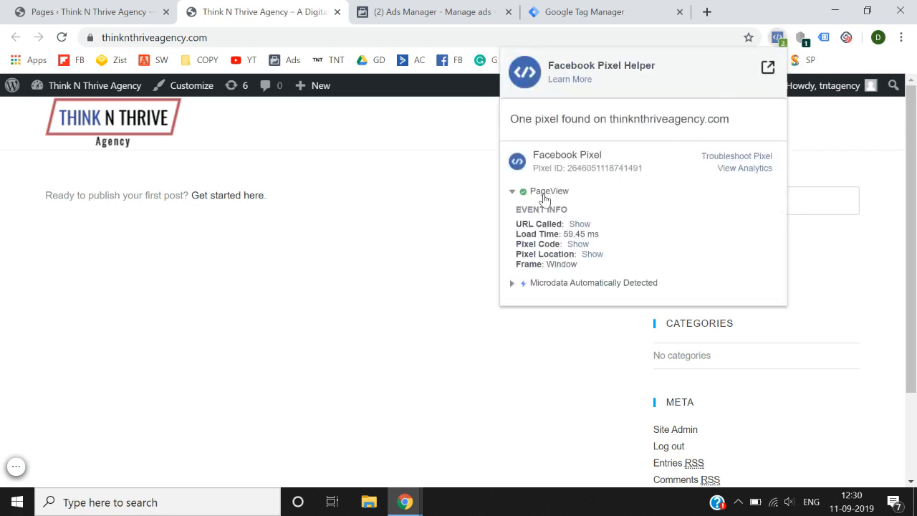
{"action": "left_click", "coordinate": [538, 194]}
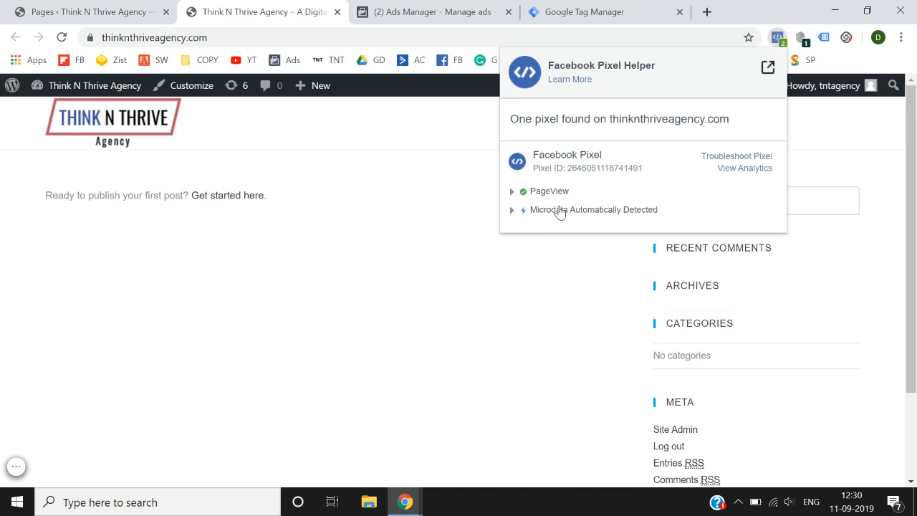
{"action": "left_click", "coordinate": [557, 209]}
{"action": "left_click", "coordinate": [512, 210]}
{"action": "left_click", "coordinate": [442, 317]}
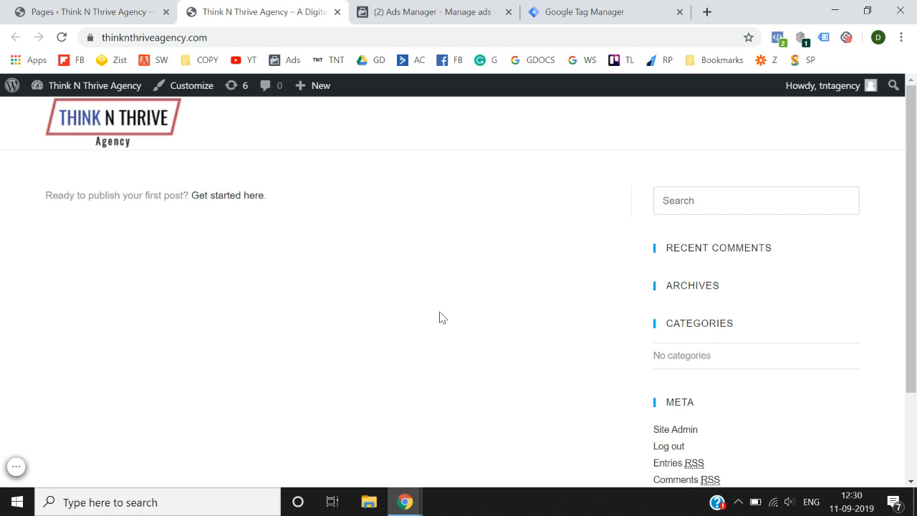
Open the Facebook Ads Checklist page from WordPress in place of the home page tab and check its events with Facebook Pixel Helper.
{"action": "scroll", "coordinate": [438, 318], "scroll_direction": "down", "scroll_amount": 3}
{"action": "scroll", "coordinate": [439, 317], "scroll_direction": "up", "scroll_amount": 3}
{"action": "left_click", "coordinate": [153, 10]}
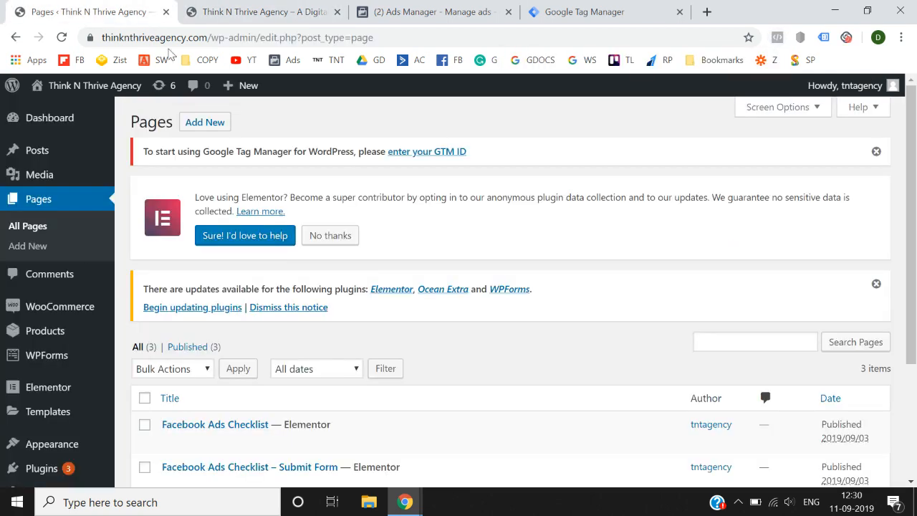
{"action": "scroll", "coordinate": [389, 303], "scroll_direction": "down", "scroll_amount": 3}
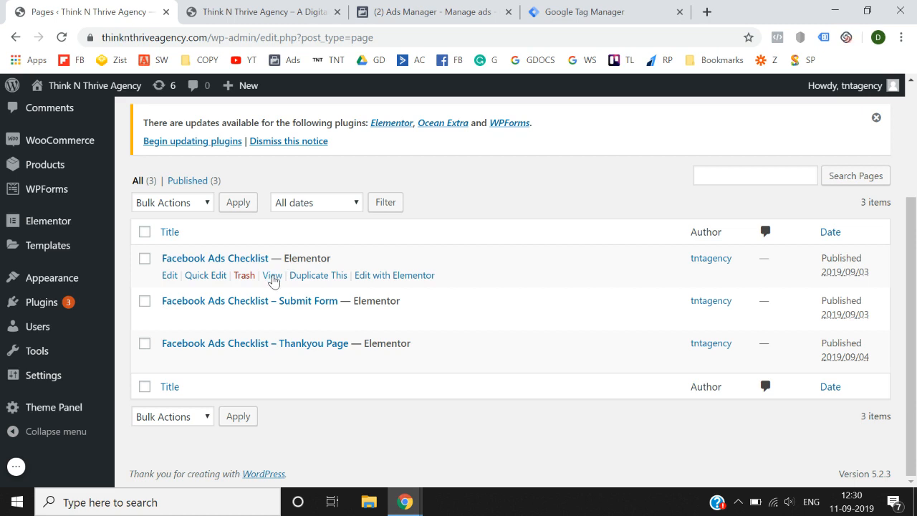
{"action": "right_click", "coordinate": [272, 279]}
{"action": "left_click", "coordinate": [288, 288]}
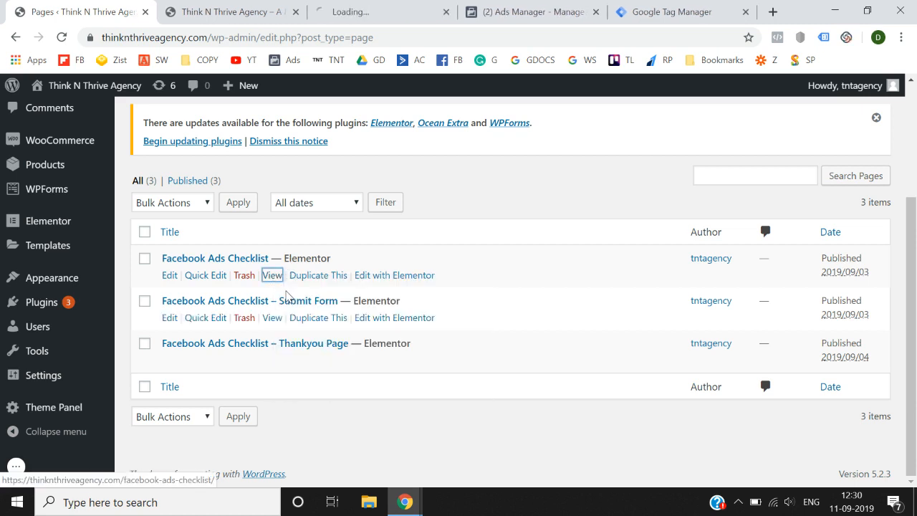
{"action": "left_click", "coordinate": [295, 11]}
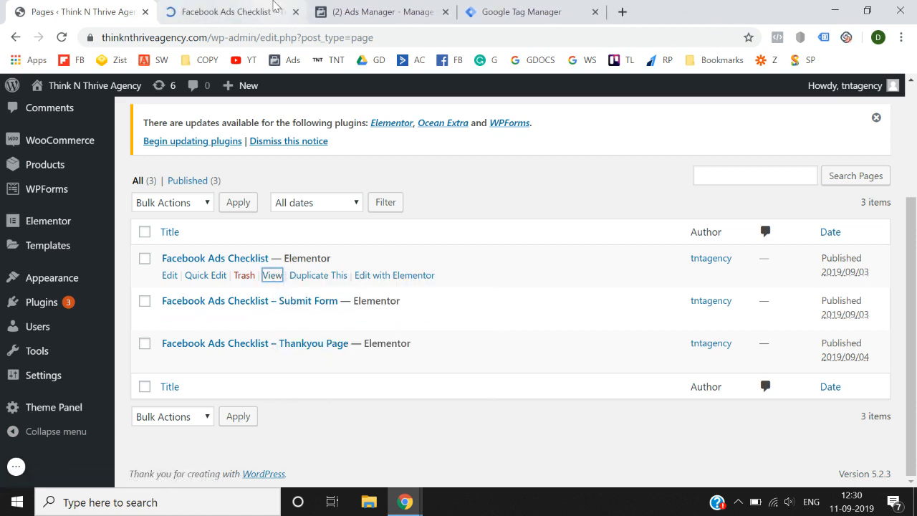
{"action": "left_click", "coordinate": [278, 16]}
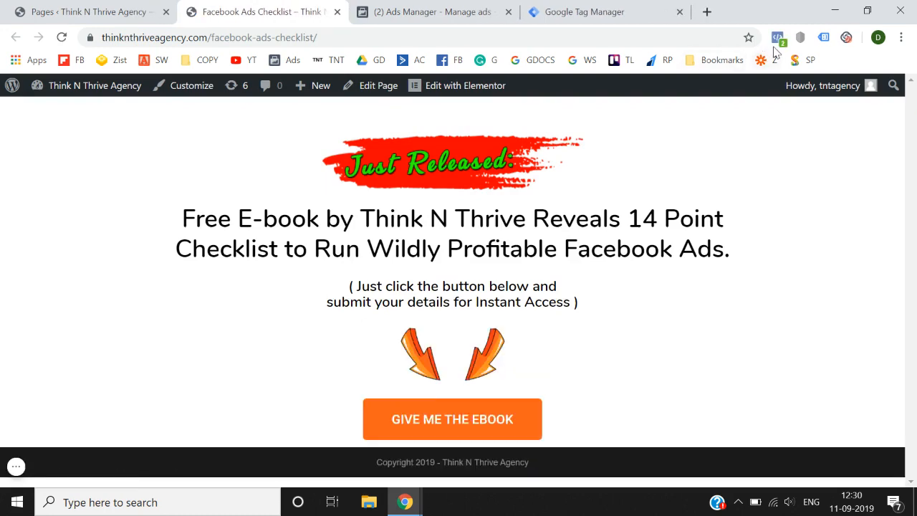
{"action": "left_click", "coordinate": [777, 39]}
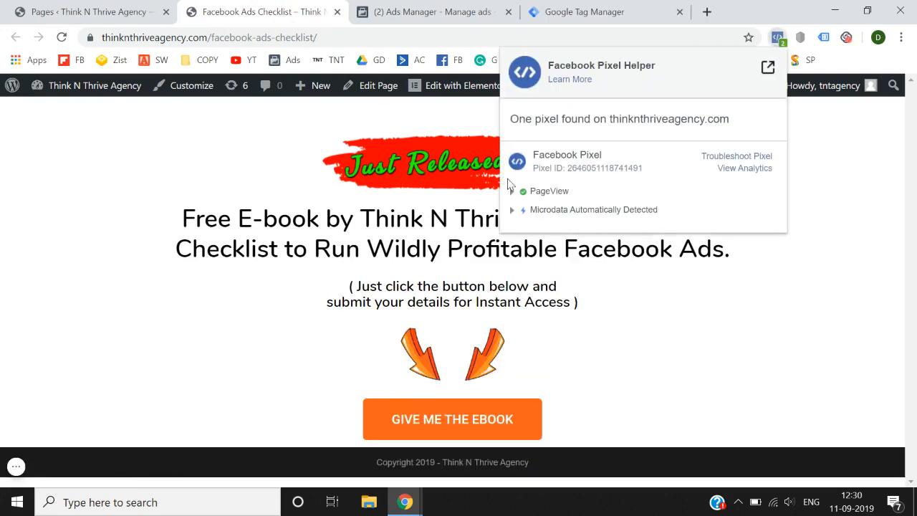
{"action": "left_click", "coordinate": [275, 362]}
Open the Facebook Ads Checklist – Thankyou Page in a new tab from WordPress and check its events with Facebook Pixel Helper.
{"action": "left_click", "coordinate": [83, 15]}
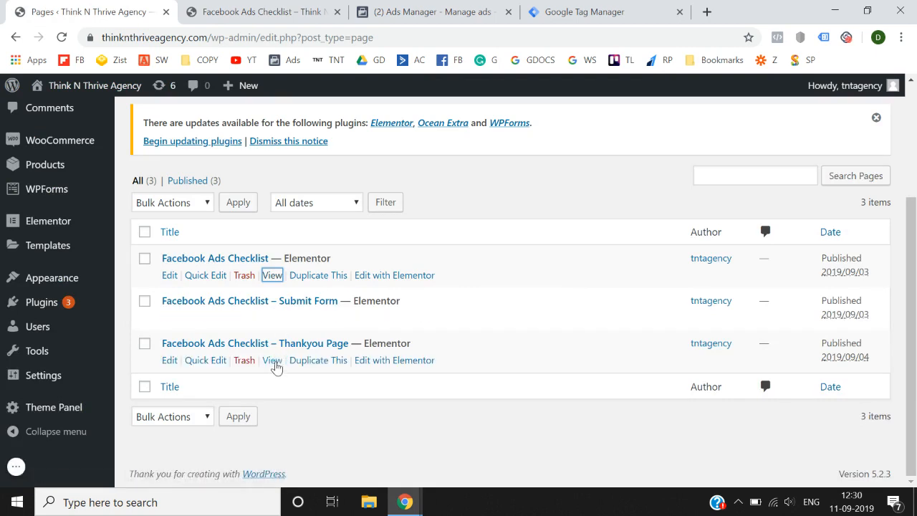
{"action": "right_click", "coordinate": [275, 360]}
{"action": "left_click", "coordinate": [287, 374]}
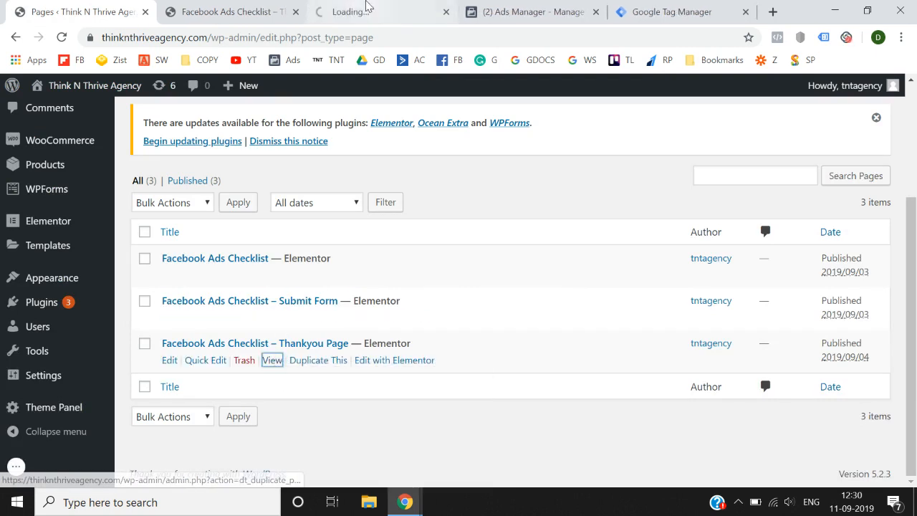
{"action": "left_click", "coordinate": [369, 10]}
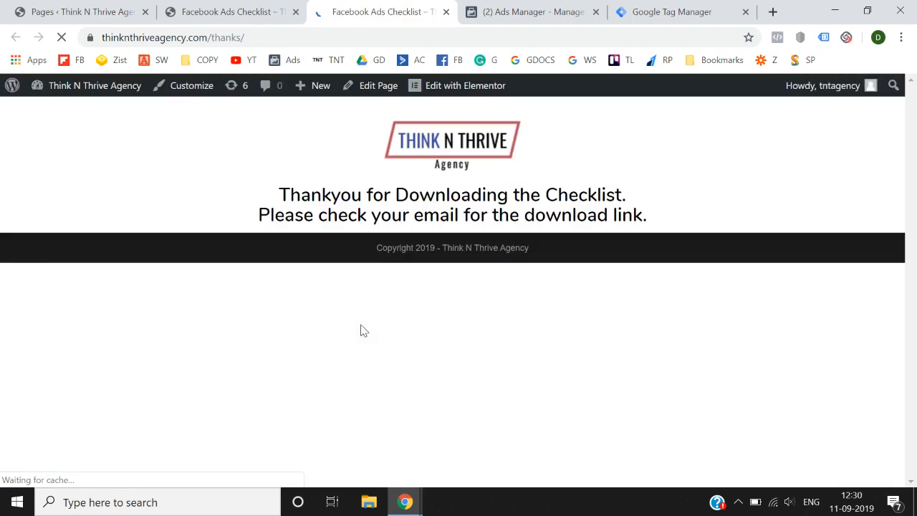
{"action": "left_click", "coordinate": [777, 37]}
{"action": "left_click", "coordinate": [540, 346]}
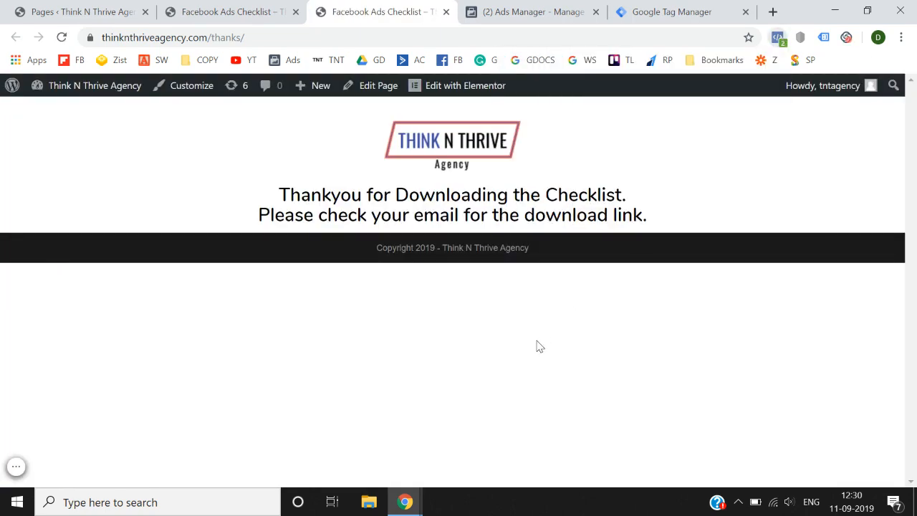
{"action": "left_click", "coordinate": [782, 41]}
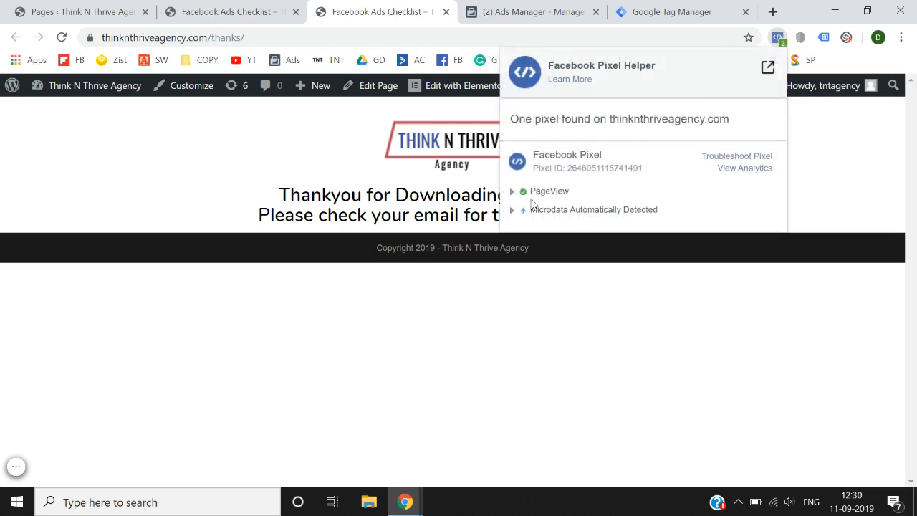
{"action": "left_click", "coordinate": [385, 406]}
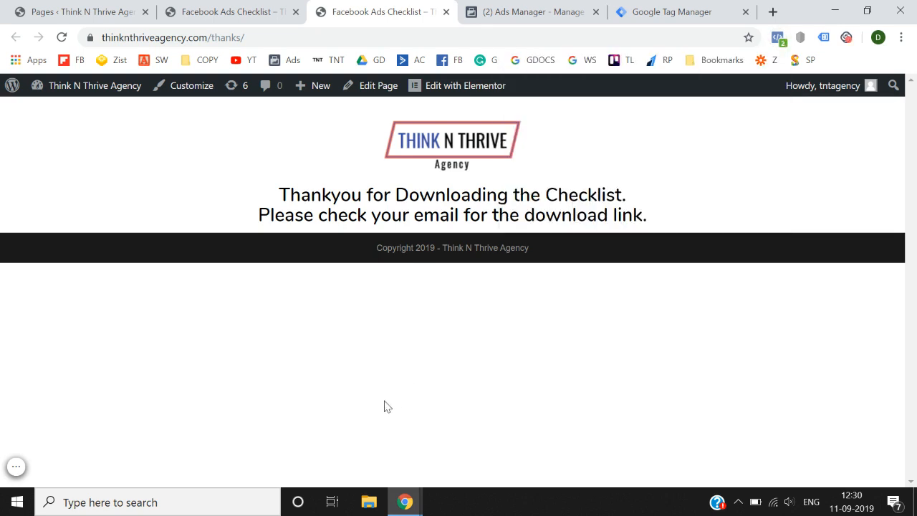
Compare the pixel events fired on the Facebook Ads Checklist page with those on the thank-you page.
{"action": "left_click", "coordinate": [245, 13]}
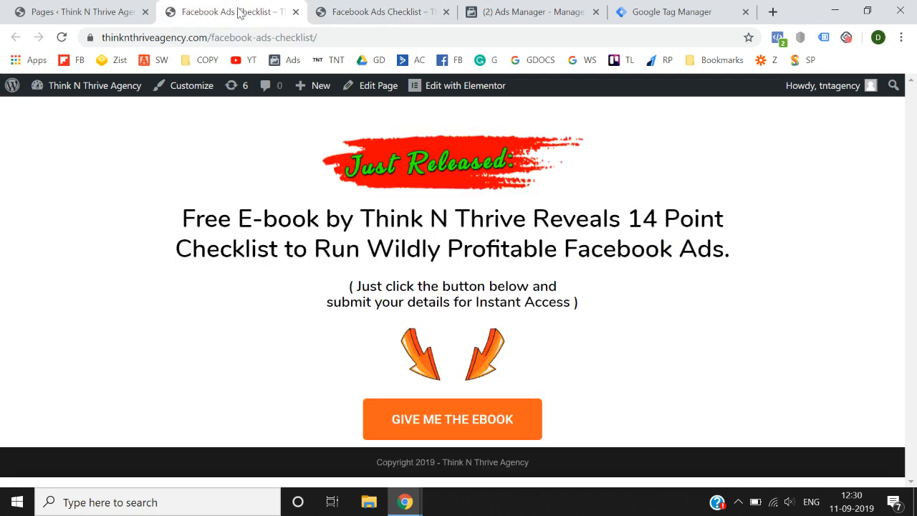
{"action": "left_click", "coordinate": [368, 9]}
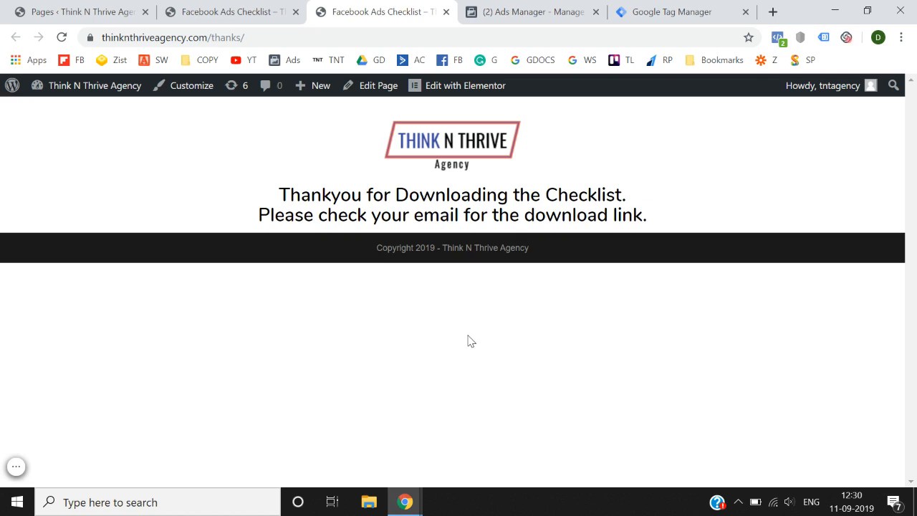
{"action": "left_click", "coordinate": [244, 11]}
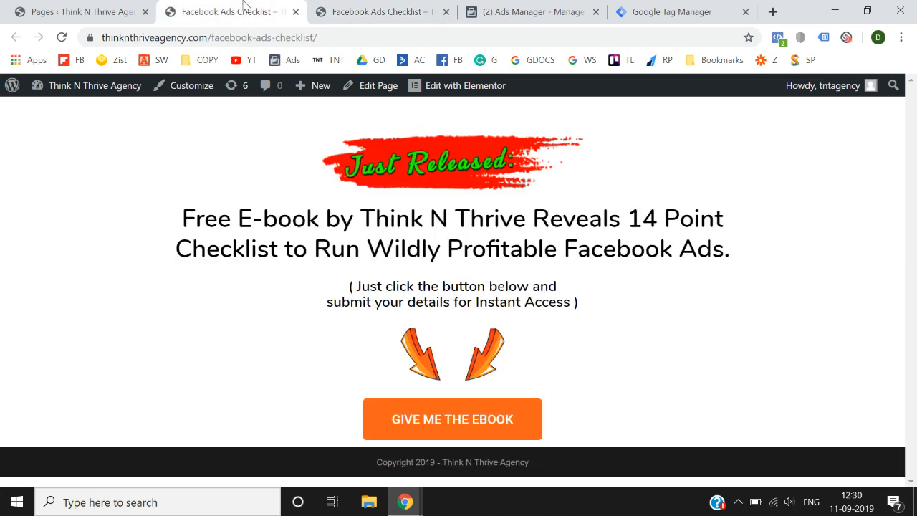
{"action": "left_click", "coordinate": [777, 37]}
{"action": "left_click", "coordinate": [380, 9]}
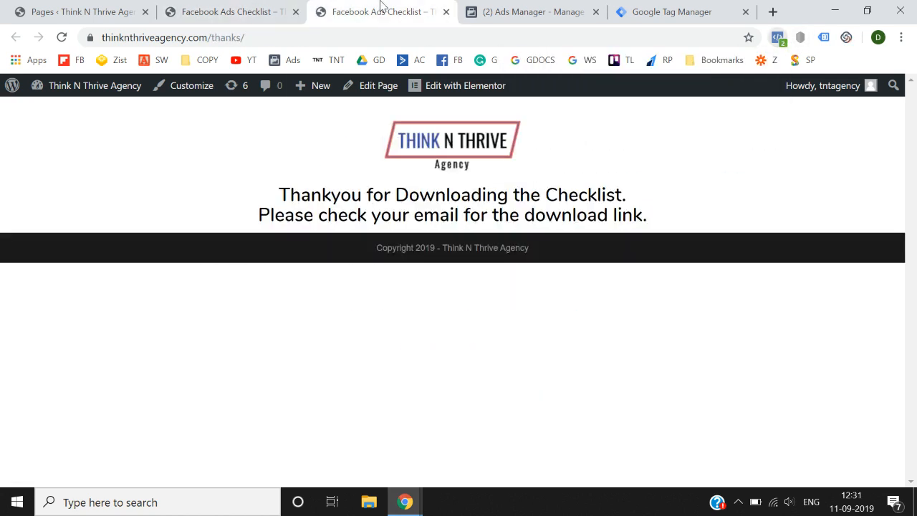
{"action": "left_click", "coordinate": [777, 37]}
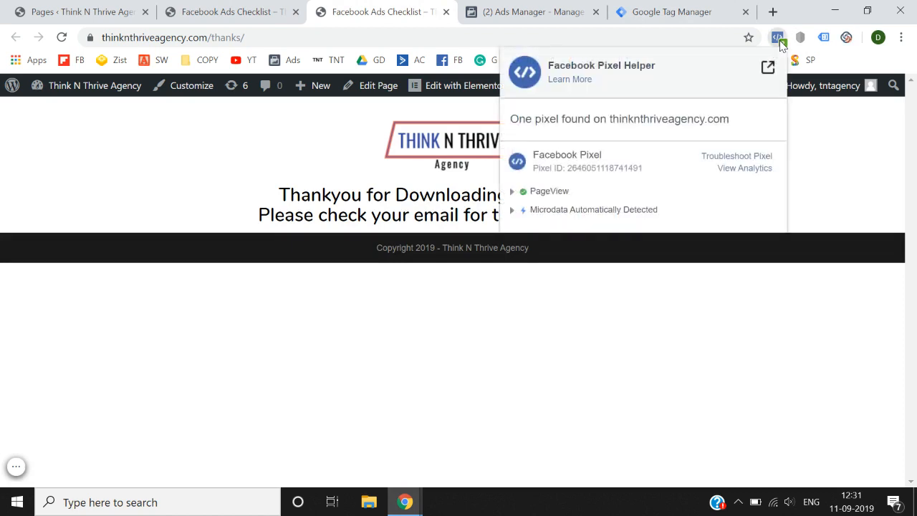
{"action": "left_click", "coordinate": [522, 349]}
Compare the headline text of the Facebook Ads Checklist landing page with the message on the thank-you page.
{"action": "left_click", "coordinate": [241, 7]}
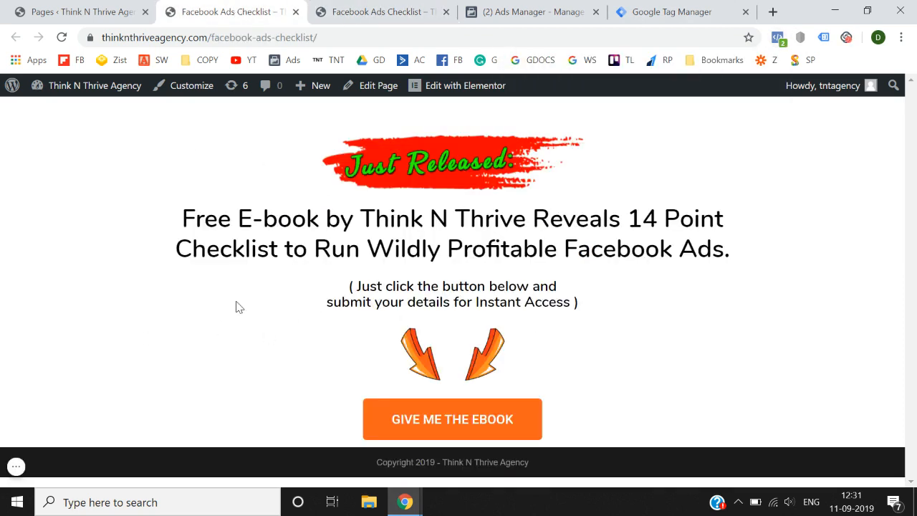
{"action": "left_click", "coordinate": [400, 10]}
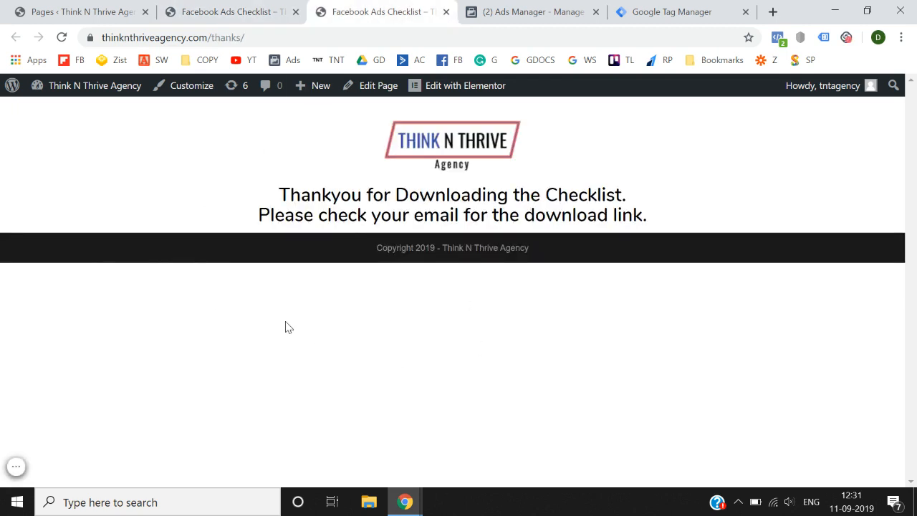
{"action": "key", "text": "ctrl+shift+Tab"}
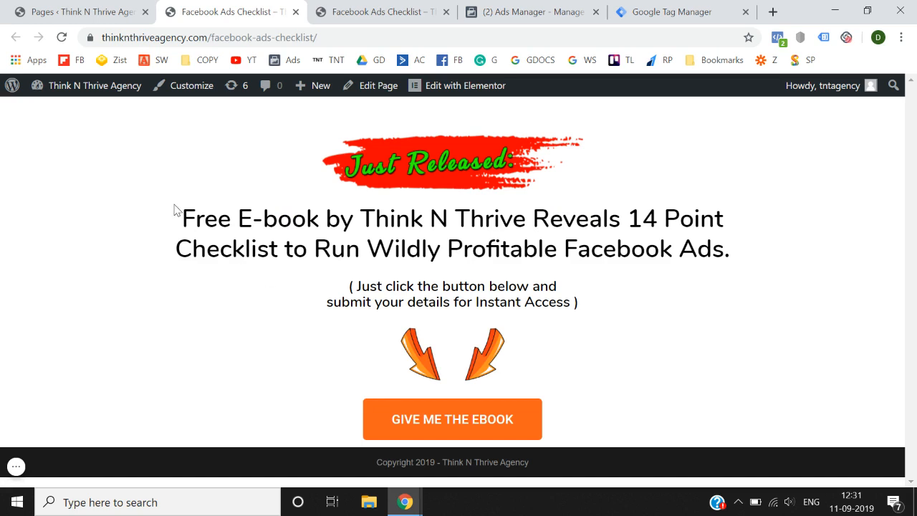
{"action": "left_click_drag", "start_coordinate": [182, 219], "coordinate": [614, 316]}
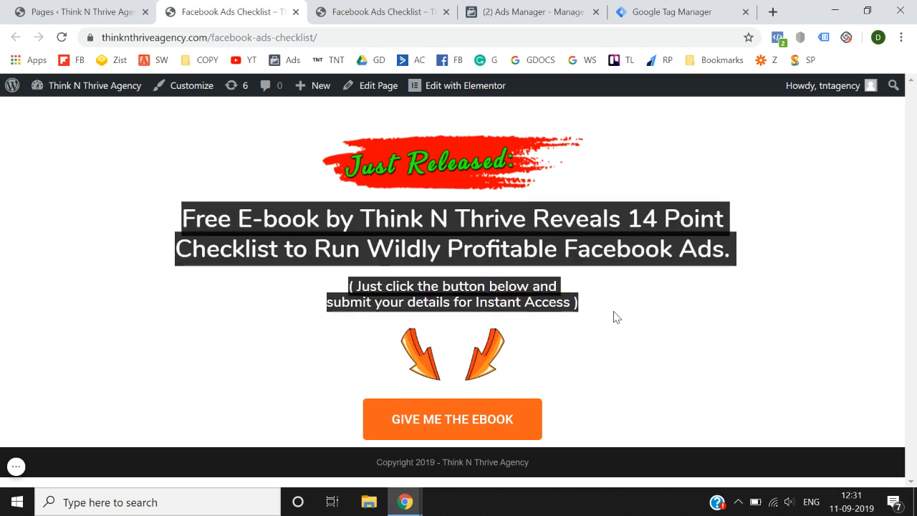
{"action": "left_click", "coordinate": [613, 317]}
{"action": "key", "text": "ctrl+Tab"}
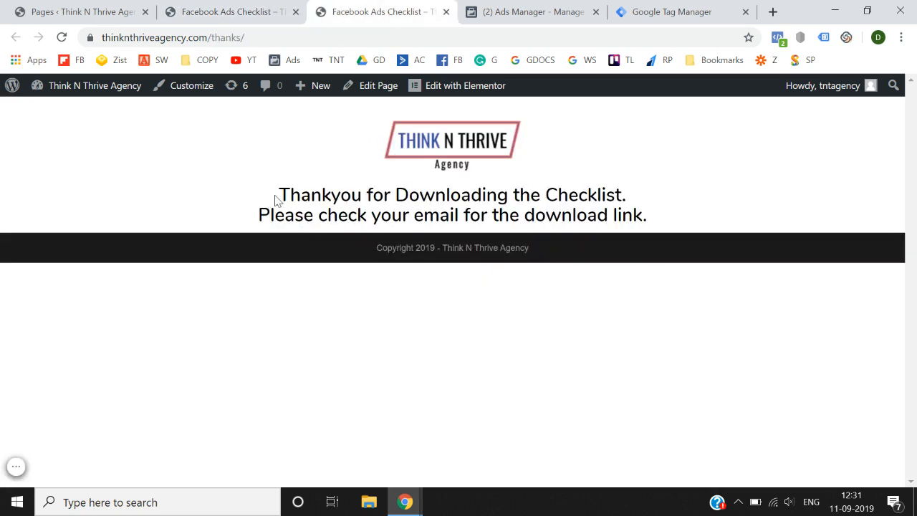
{"action": "left_click_drag", "start_coordinate": [276, 199], "coordinate": [573, 219]}
{"action": "left_click", "coordinate": [573, 220]}
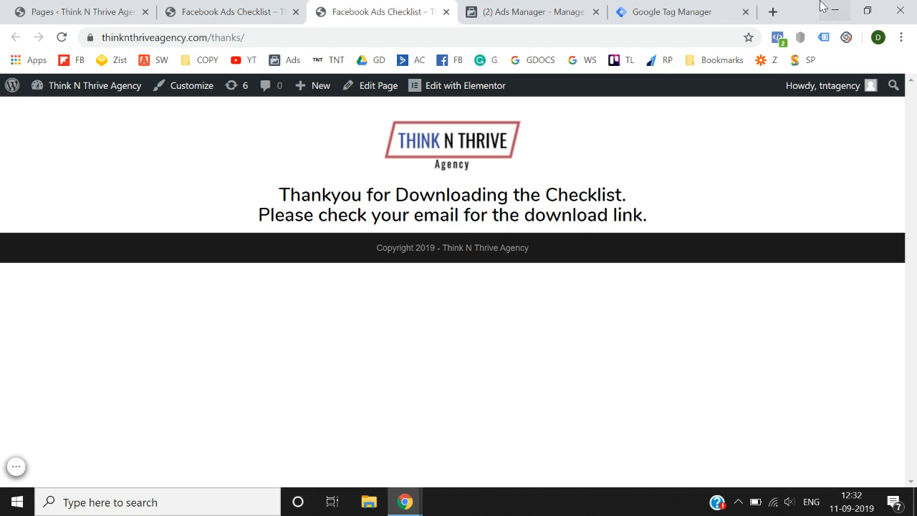
Switch to Facebook Ads Manager and open Events Manager.
{"action": "left_click", "coordinate": [584, 9]}
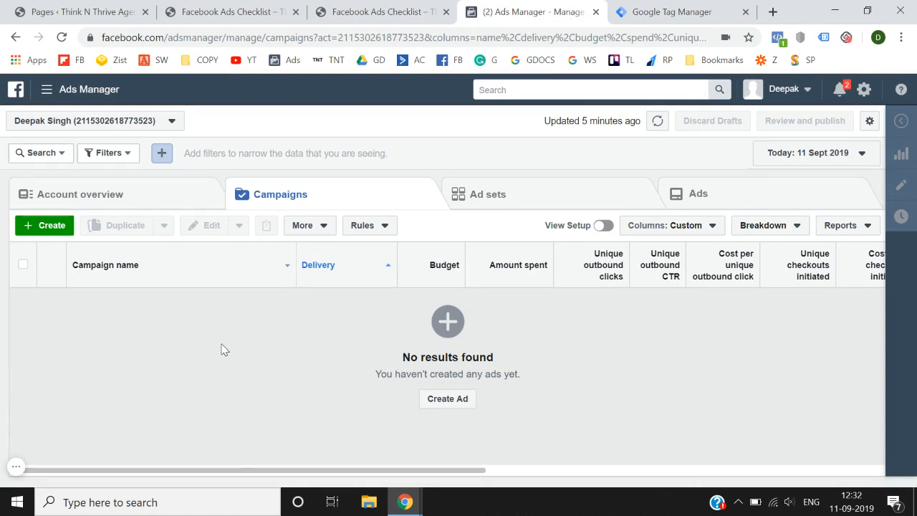
{"action": "left_click", "coordinate": [46, 92]}
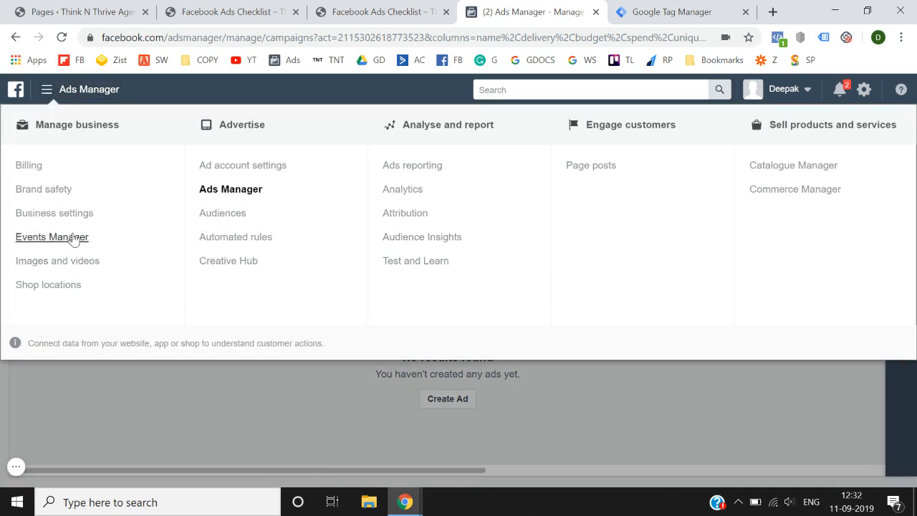
{"action": "left_click", "coordinate": [78, 237]}
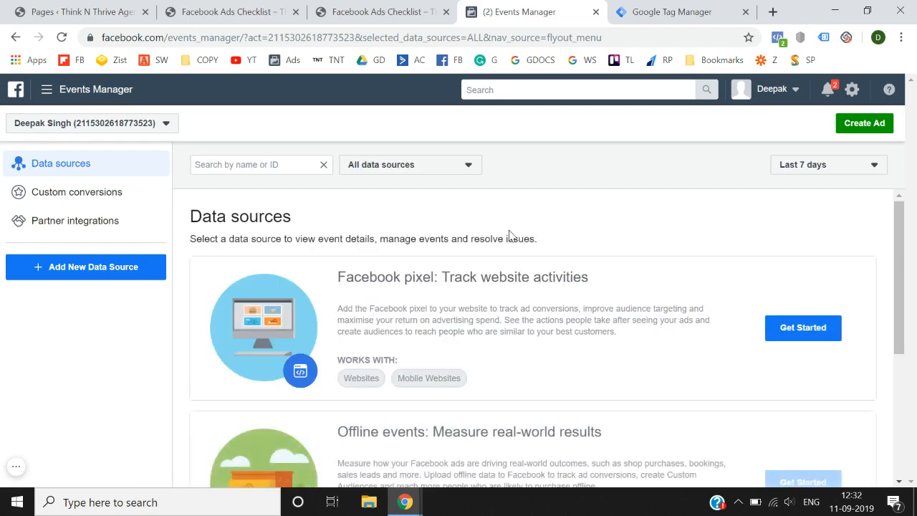
Switch Events Manager from the personal ad account to the ad account under the 100dayscourse business.
{"action": "scroll", "coordinate": [509, 235], "scroll_direction": "down", "scroll_amount": 3}
{"action": "scroll", "coordinate": [510, 234], "scroll_direction": "up", "scroll_amount": 3}
{"action": "scroll", "coordinate": [454, 311], "scroll_direction": "down", "scroll_amount": 3}
{"action": "scroll", "coordinate": [459, 321], "scroll_direction": "up", "scroll_amount": 3}
{"action": "left_click", "coordinate": [144, 124]}
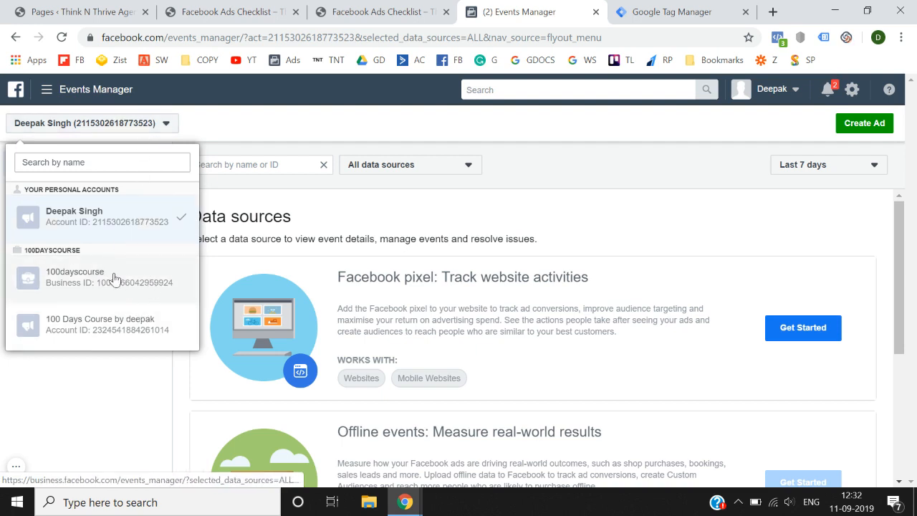
{"action": "left_click", "coordinate": [128, 328]}
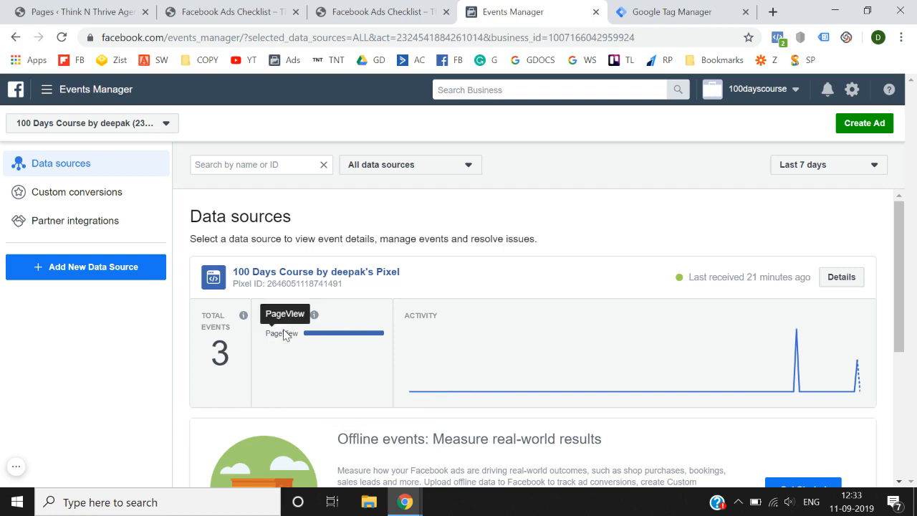
Look through the business account's data sources and open the details of its Facebook pixel.
{"action": "scroll", "coordinate": [468, 265], "scroll_direction": "down", "scroll_amount": 4}
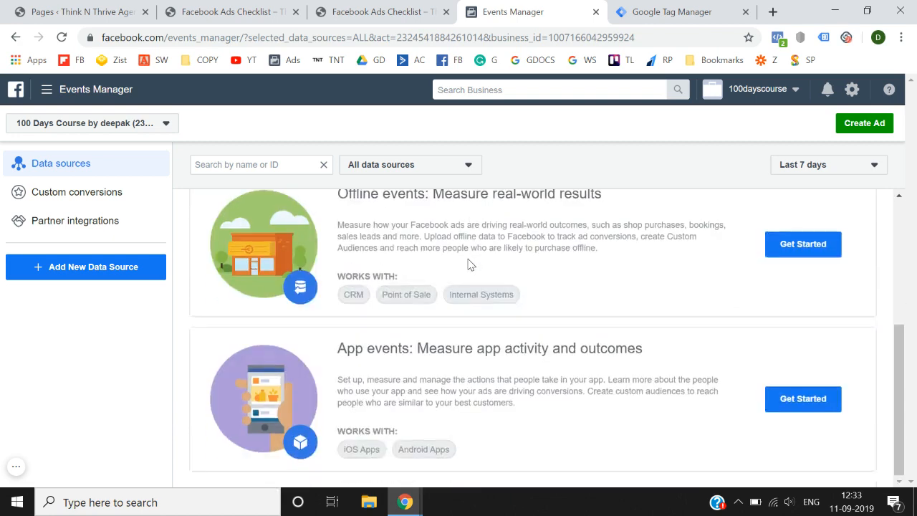
{"action": "scroll", "coordinate": [467, 264], "scroll_direction": "up", "scroll_amount": 4}
{"action": "scroll", "coordinate": [468, 264], "scroll_direction": "down", "scroll_amount": 4}
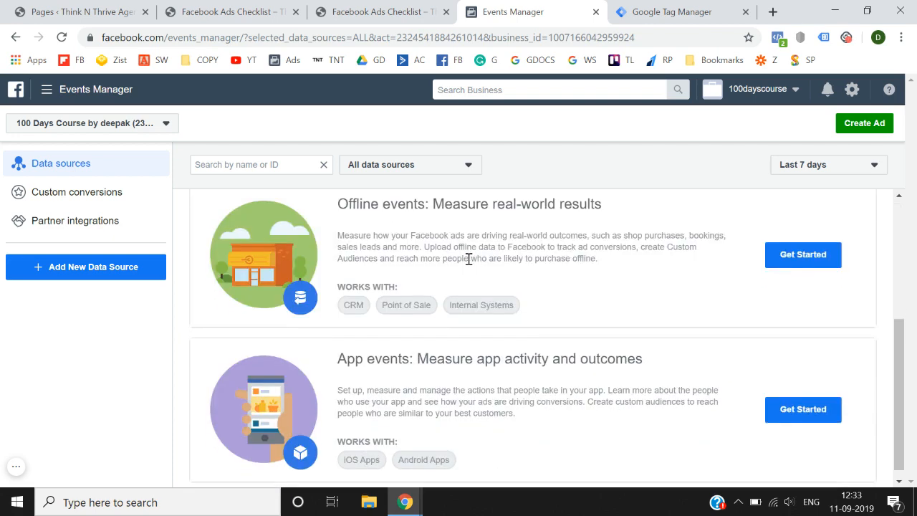
{"action": "scroll", "coordinate": [469, 262], "scroll_direction": "down", "scroll_amount": 1}
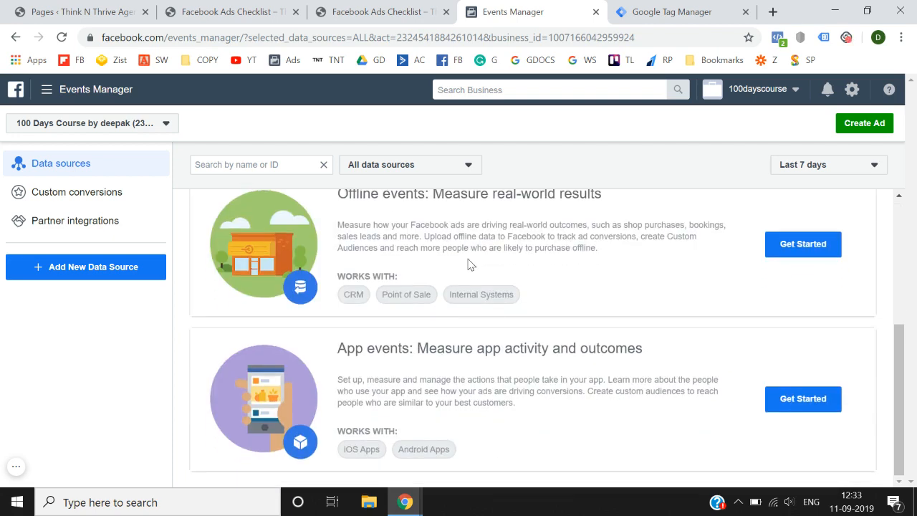
{"action": "scroll", "coordinate": [467, 264], "scroll_direction": "up", "scroll_amount": 4}
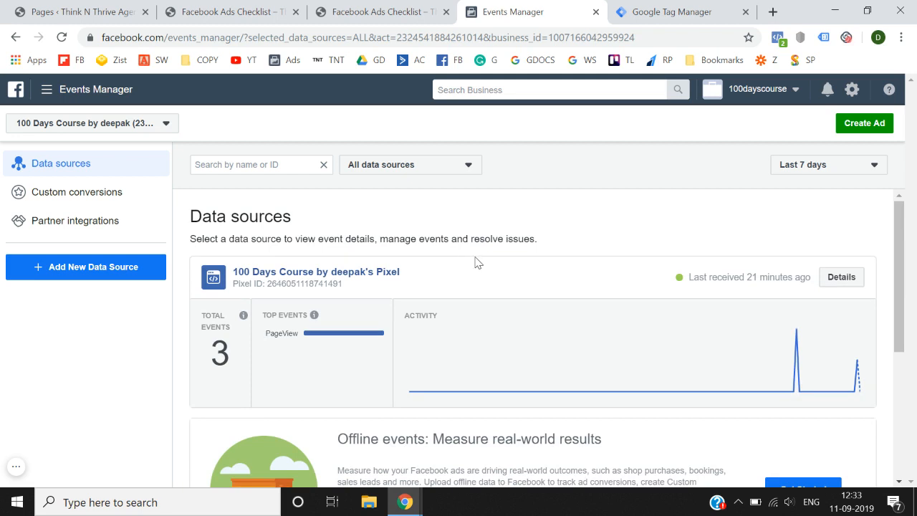
{"action": "left_click", "coordinate": [842, 281]}
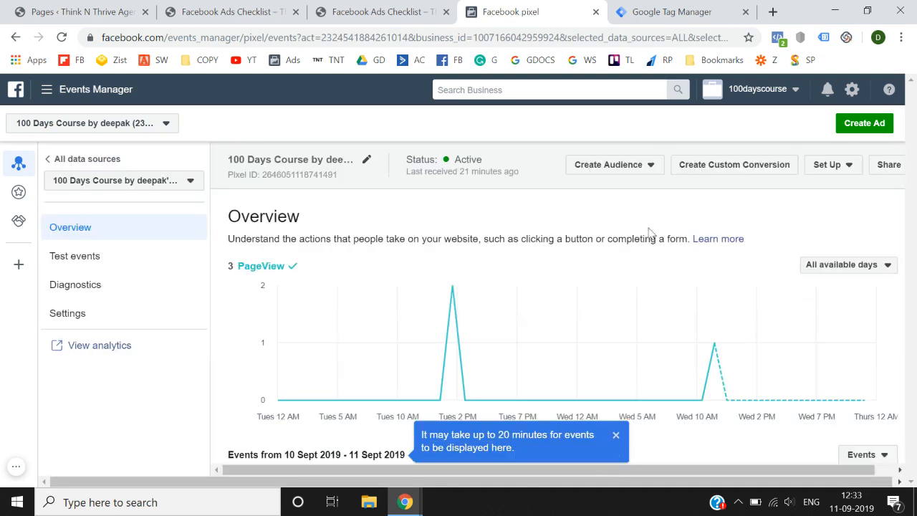
Review the base code in the manual Install Pixel instructions and close the dialog.
{"action": "left_click", "coordinate": [817, 173]}
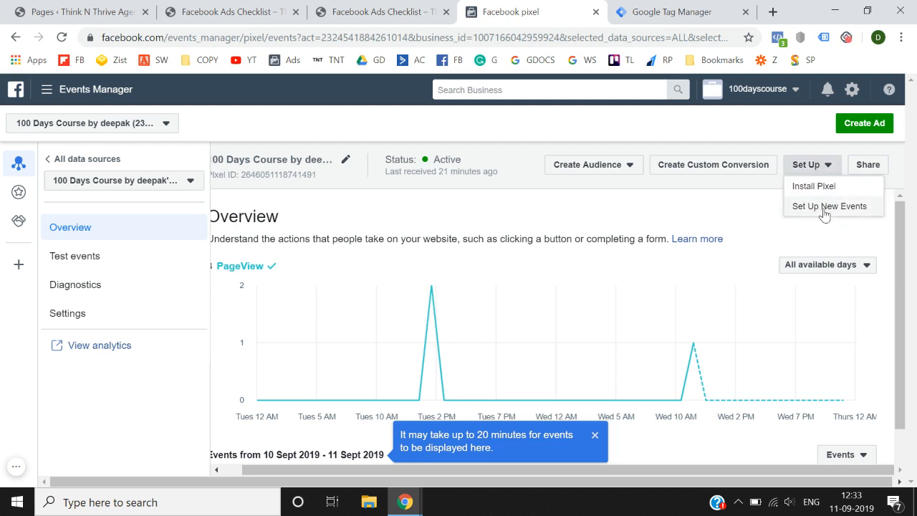
{"action": "left_click", "coordinate": [817, 185]}
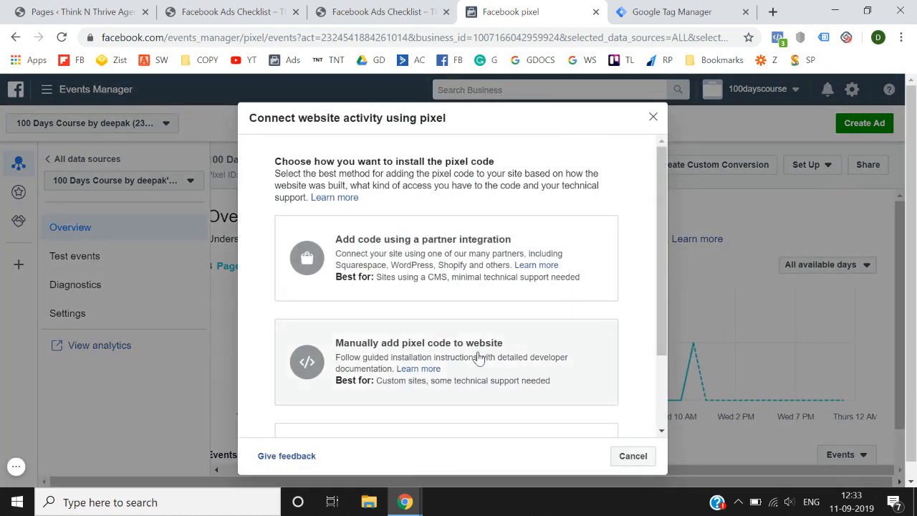
{"action": "left_click", "coordinate": [479, 359]}
{"action": "scroll", "coordinate": [479, 358], "scroll_direction": "down", "scroll_amount": 3}
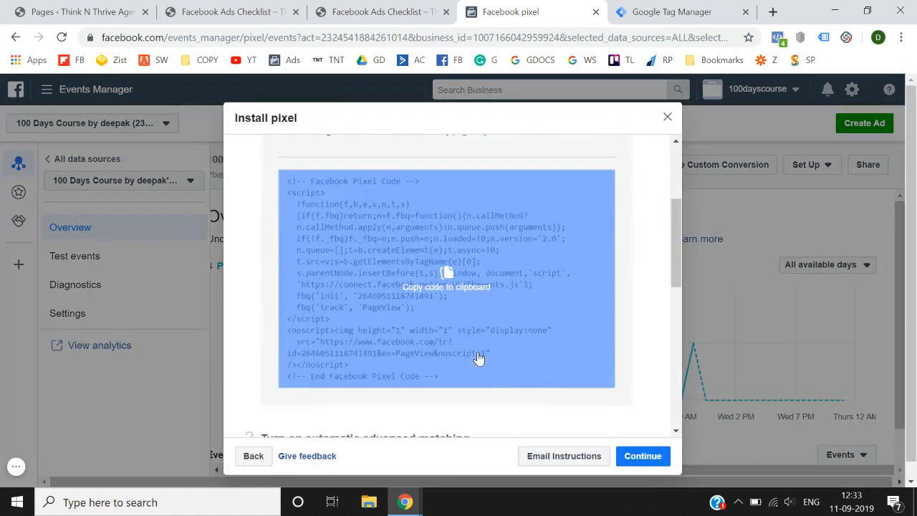
{"action": "scroll", "coordinate": [491, 305], "scroll_direction": "up", "scroll_amount": 3}
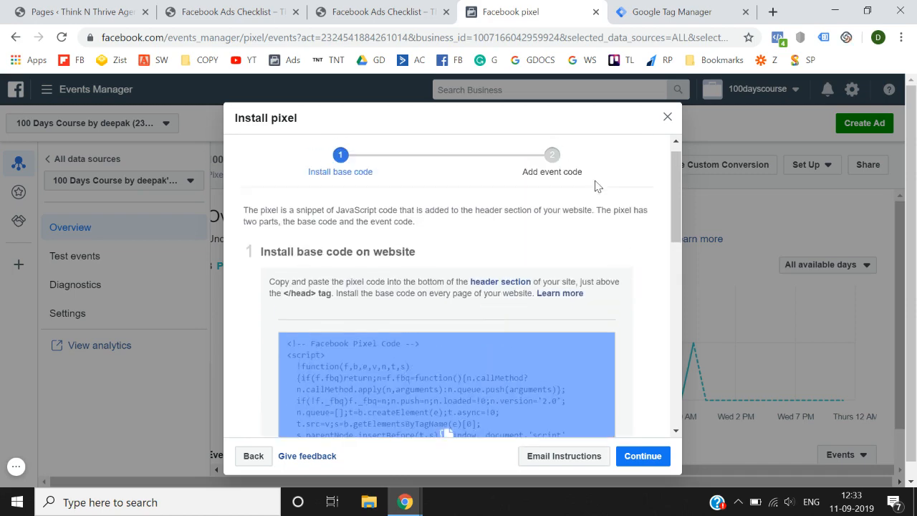
{"action": "left_click", "coordinate": [667, 118]}
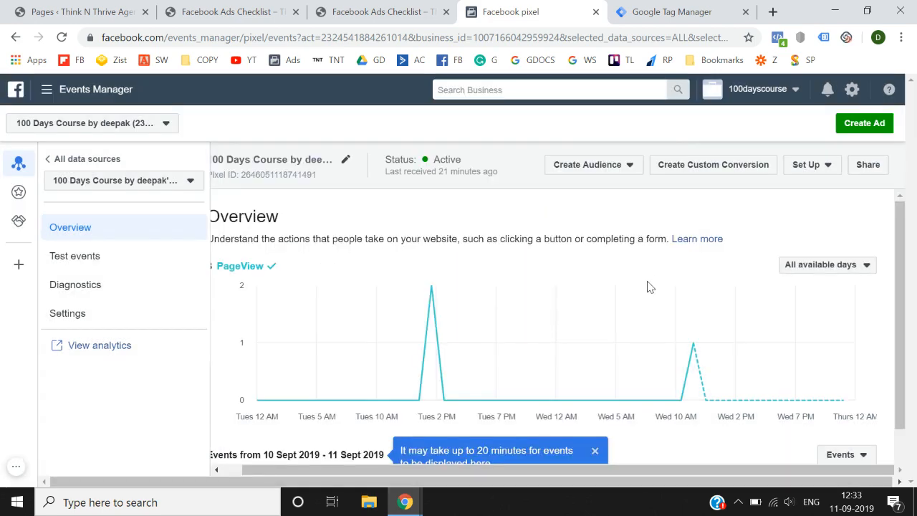
Start setting up new events for the pixel with the Manually add event code option.
{"action": "left_click", "coordinate": [820, 170]}
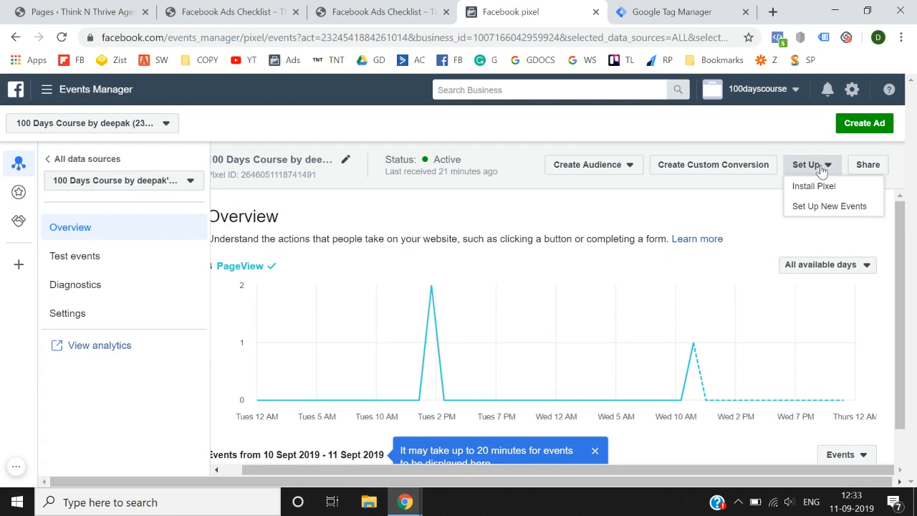
{"action": "left_click", "coordinate": [809, 213]}
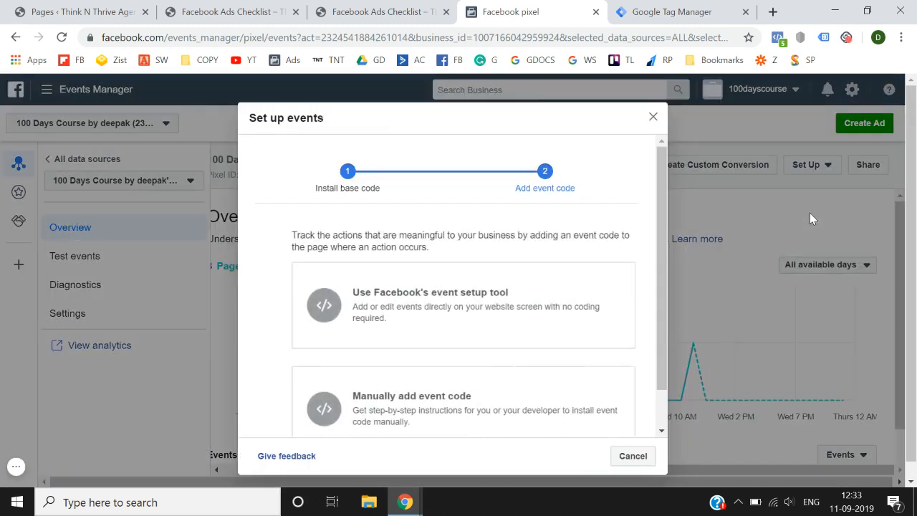
{"action": "scroll", "coordinate": [527, 296], "scroll_direction": "down", "scroll_amount": 1}
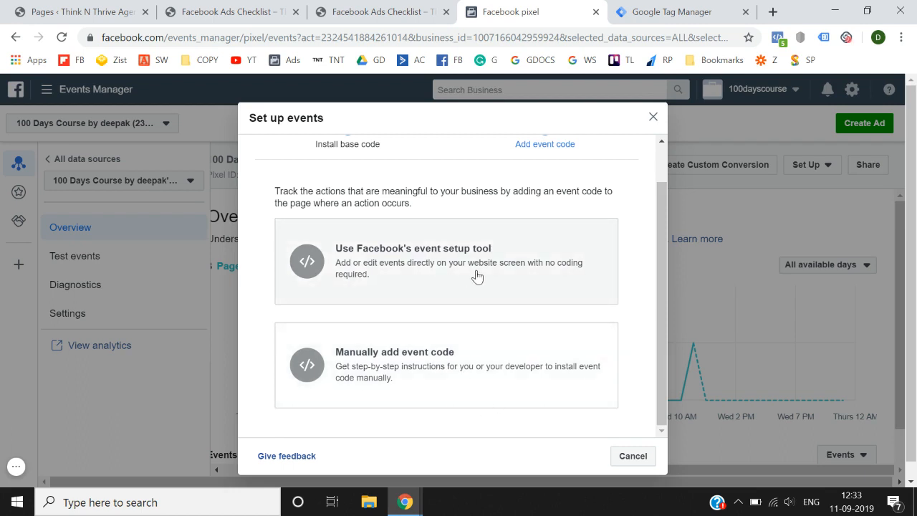
{"action": "left_click", "coordinate": [430, 374]}
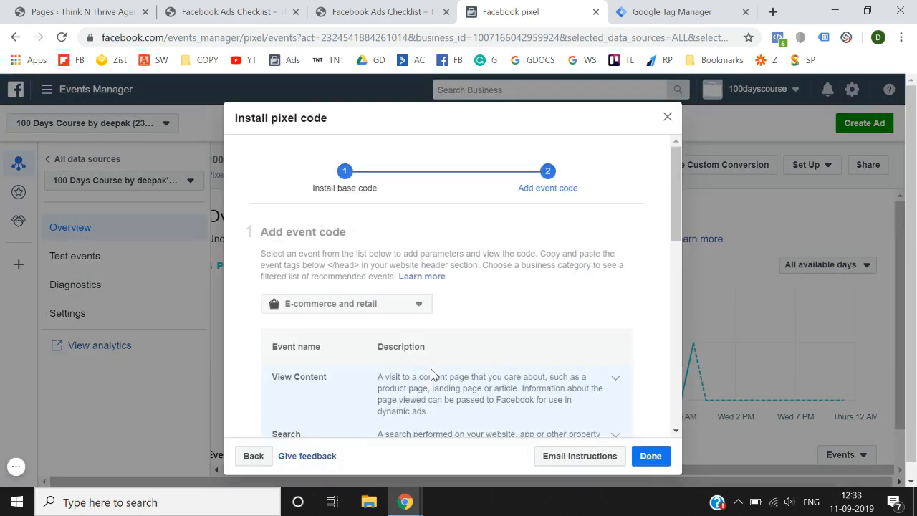
Examine the standard events and their descriptions recommended for the E-commerce and retail category.
{"action": "scroll", "coordinate": [446, 331], "scroll_direction": "down", "scroll_amount": 5}
{"action": "scroll", "coordinate": [446, 333], "scroll_direction": "down", "scroll_amount": 3}
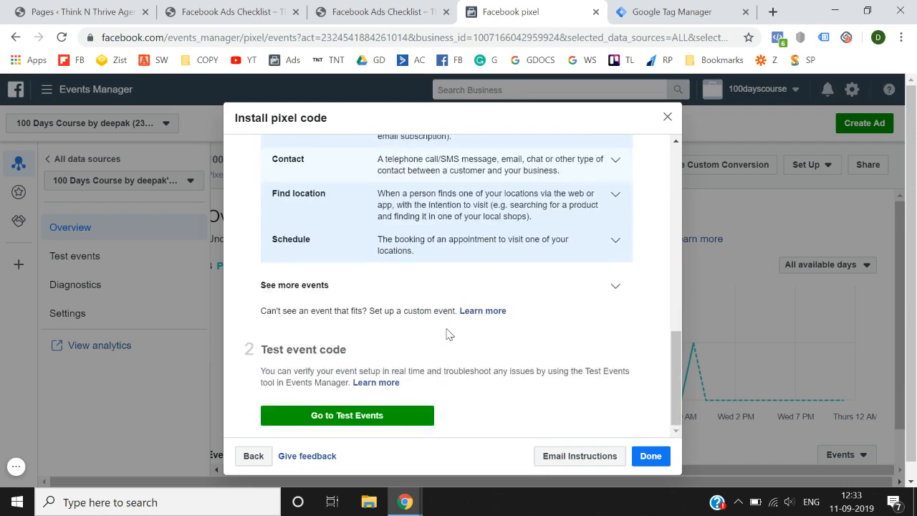
{"action": "scroll", "coordinate": [446, 333], "scroll_direction": "up", "scroll_amount": 10}
{"action": "scroll", "coordinate": [437, 326], "scroll_direction": "down", "scroll_amount": 1}
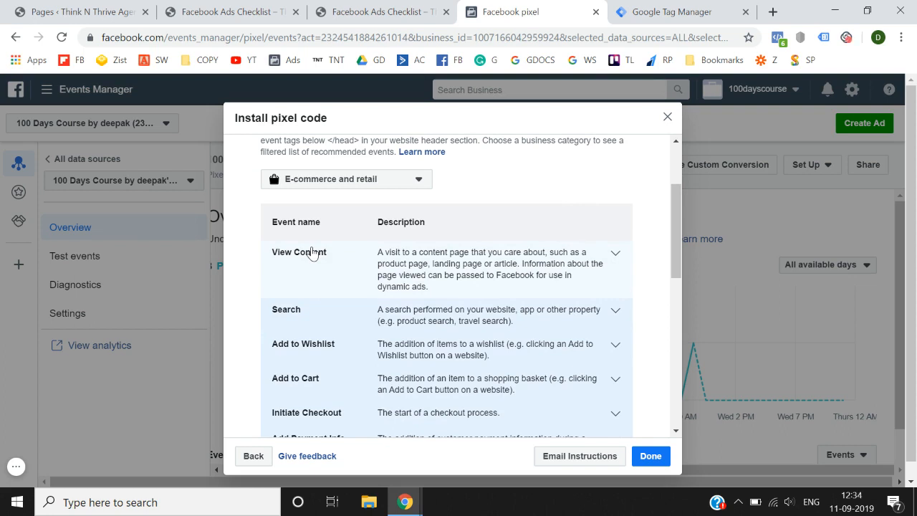
{"action": "scroll", "coordinate": [311, 252], "scroll_direction": "down", "scroll_amount": 1}
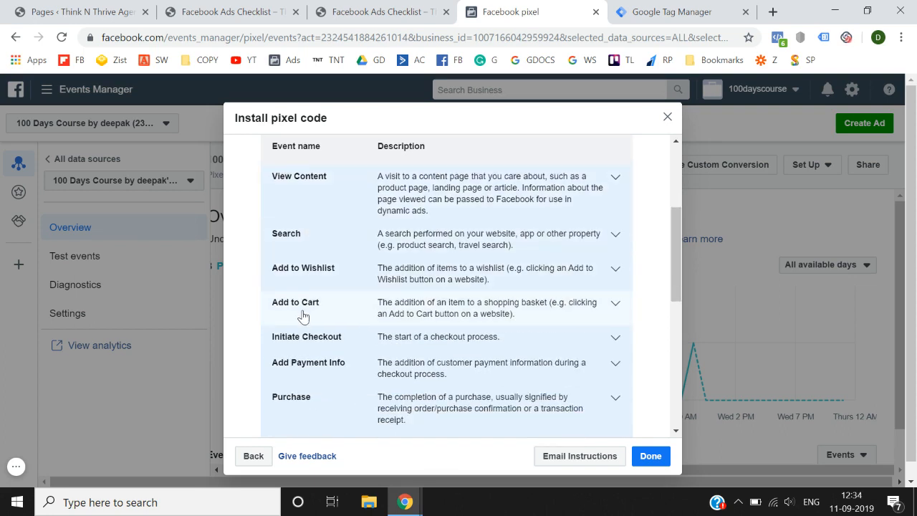
{"action": "scroll", "coordinate": [305, 315], "scroll_direction": "down", "scroll_amount": 1}
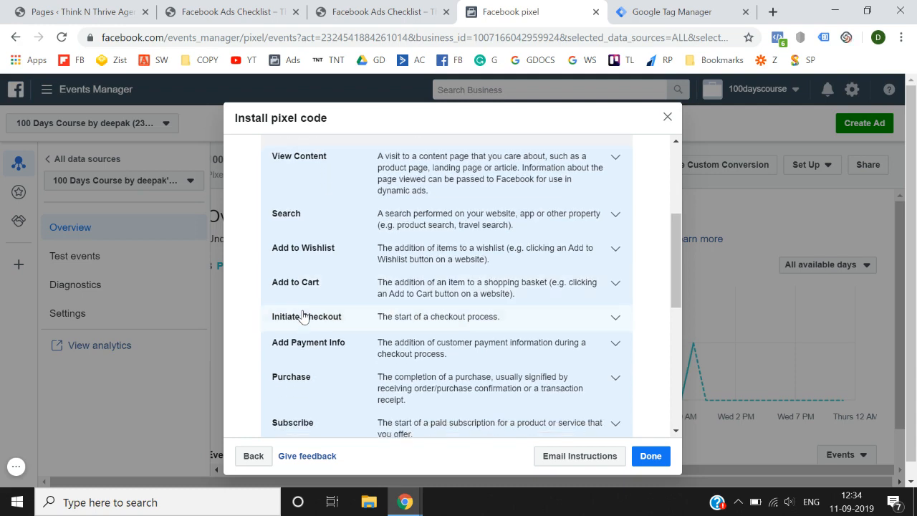
{"action": "scroll", "coordinate": [311, 373], "scroll_direction": "down", "scroll_amount": 1}
{"action": "scroll", "coordinate": [338, 386], "scroll_direction": "down", "scroll_amount": 1}
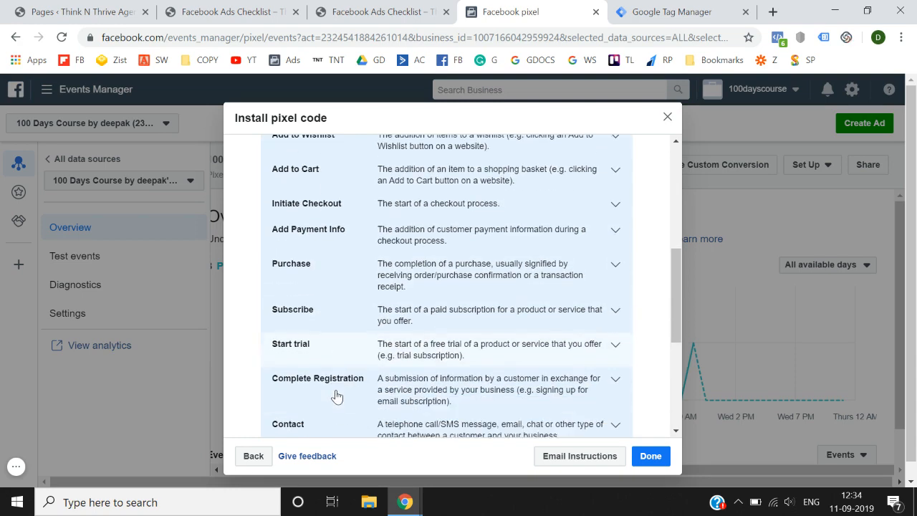
{"action": "scroll", "coordinate": [370, 381], "scroll_direction": "down", "scroll_amount": 1}
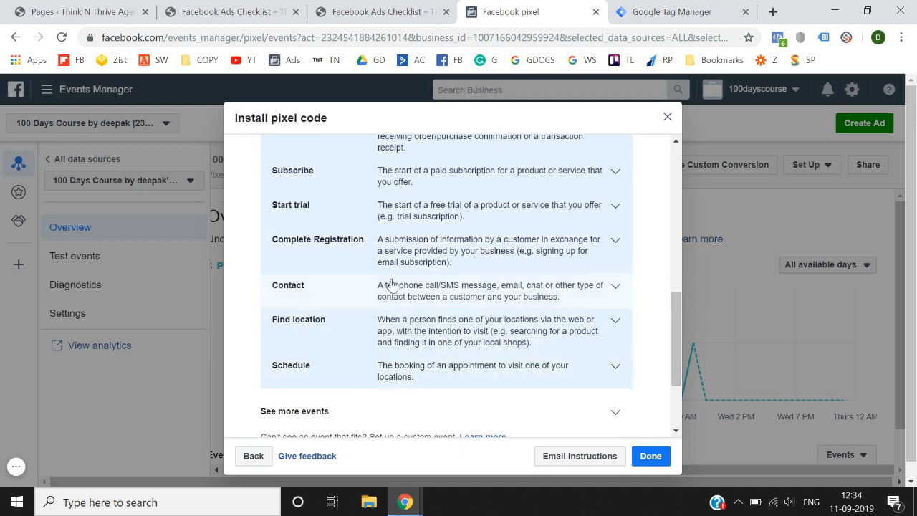
{"action": "scroll", "coordinate": [388, 284], "scroll_direction": "up", "scroll_amount": 1}
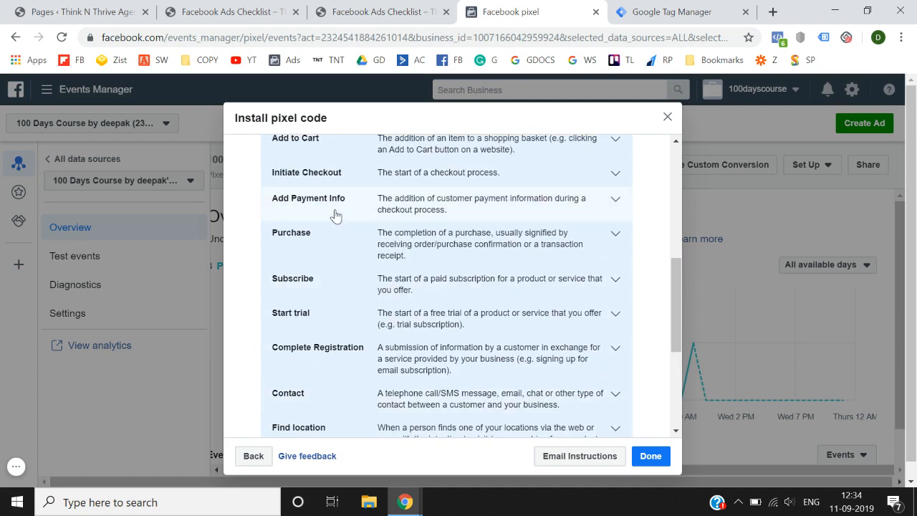
{"action": "scroll", "coordinate": [336, 216], "scroll_direction": "up", "scroll_amount": 1}
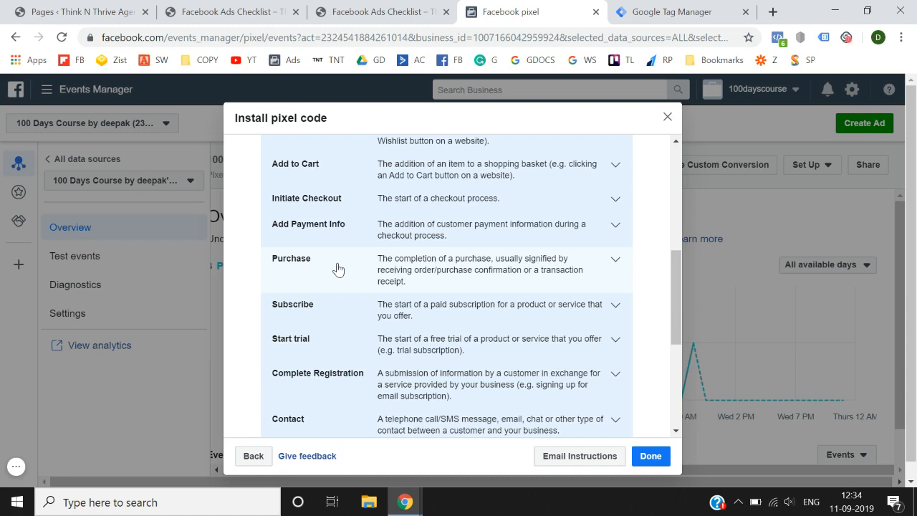
{"action": "scroll", "coordinate": [337, 268], "scroll_direction": "down", "scroll_amount": 3}
{"action": "scroll", "coordinate": [337, 268], "scroll_direction": "down", "scroll_amount": 1}
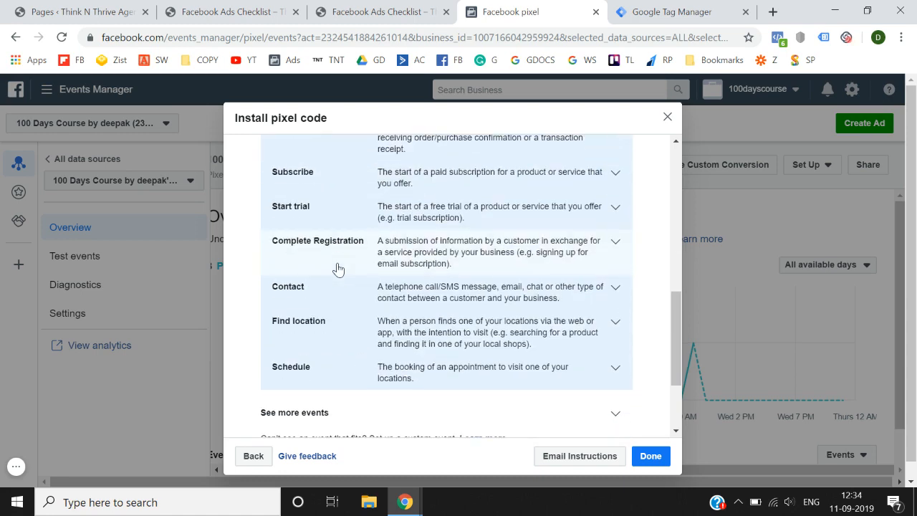
{"action": "scroll", "coordinate": [337, 269], "scroll_direction": "up", "scroll_amount": 10}
{"action": "scroll", "coordinate": [368, 313], "scroll_direction": "down", "scroll_amount": 2}
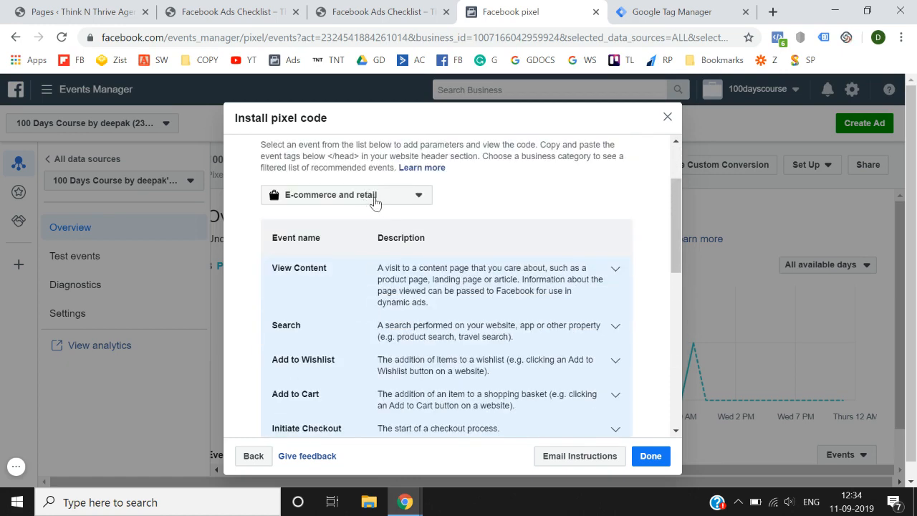
Set the business category for the recommended event codes to Other business category.
{"action": "left_click", "coordinate": [374, 203]}
{"action": "scroll", "coordinate": [367, 287], "scroll_direction": "down", "scroll_amount": 1}
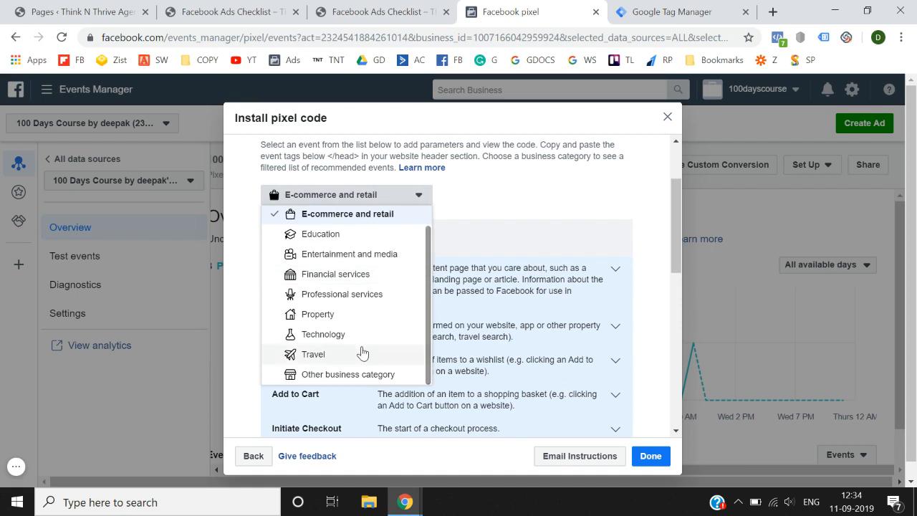
{"action": "scroll", "coordinate": [361, 375], "scroll_direction": "up", "scroll_amount": 1}
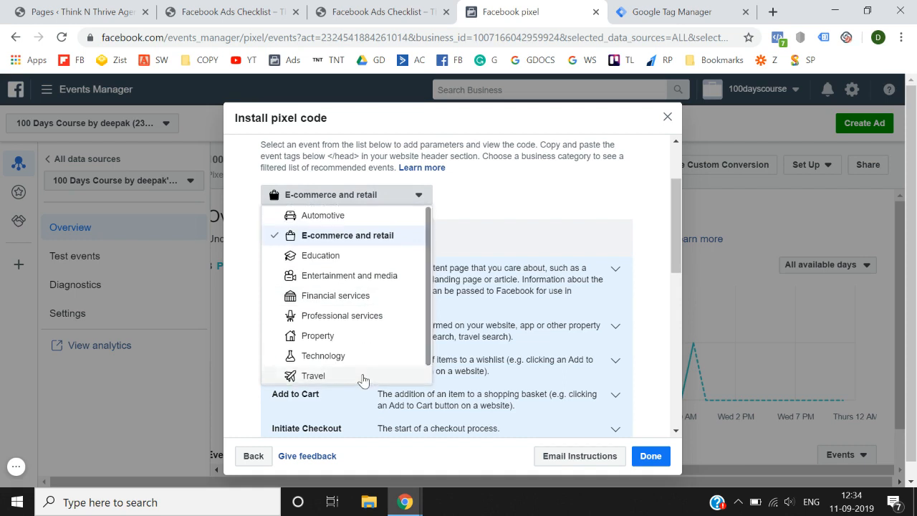
{"action": "scroll", "coordinate": [361, 378], "scroll_direction": "down", "scroll_amount": 1}
{"action": "left_click", "coordinate": [348, 382]}
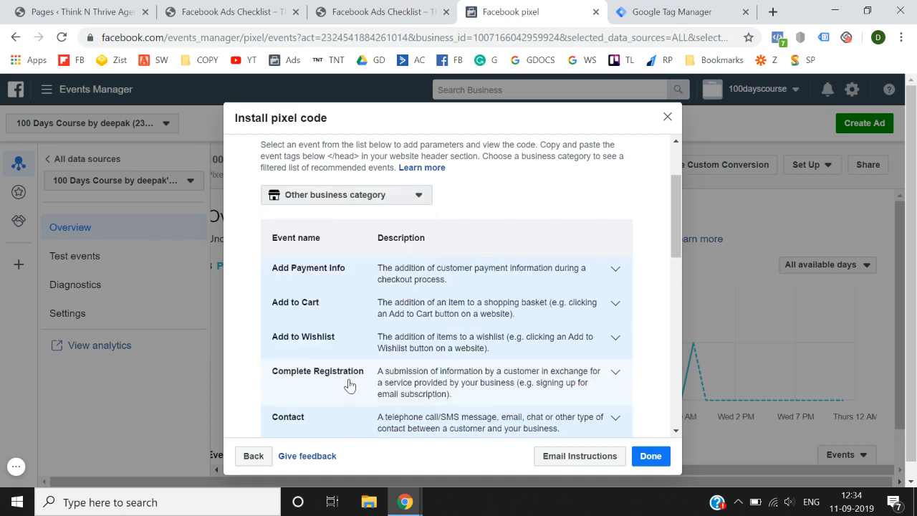
Read the Other business category event descriptions, including Lead and Complete Registration, and compare them with the checklist thank-you page's purpose.
{"action": "scroll", "coordinate": [349, 385], "scroll_direction": "down", "scroll_amount": 3}
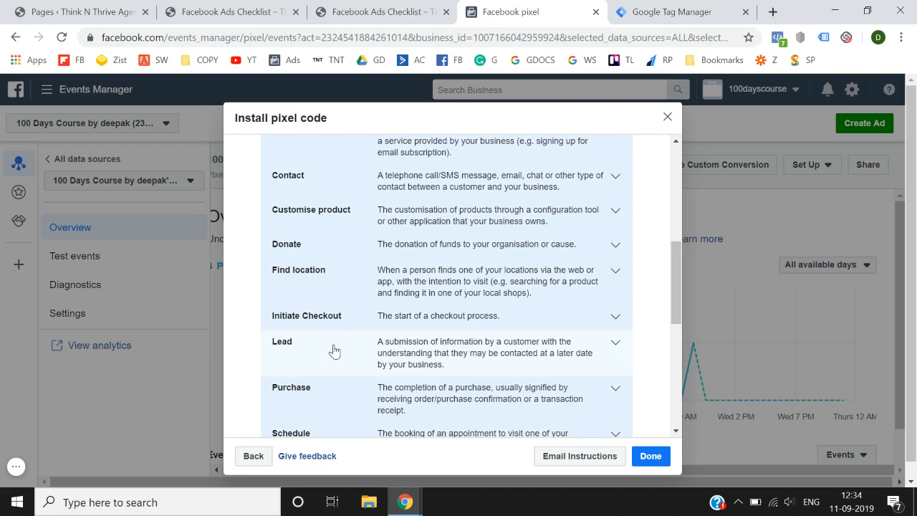
{"action": "scroll", "coordinate": [333, 350], "scroll_direction": "up", "scroll_amount": 1}
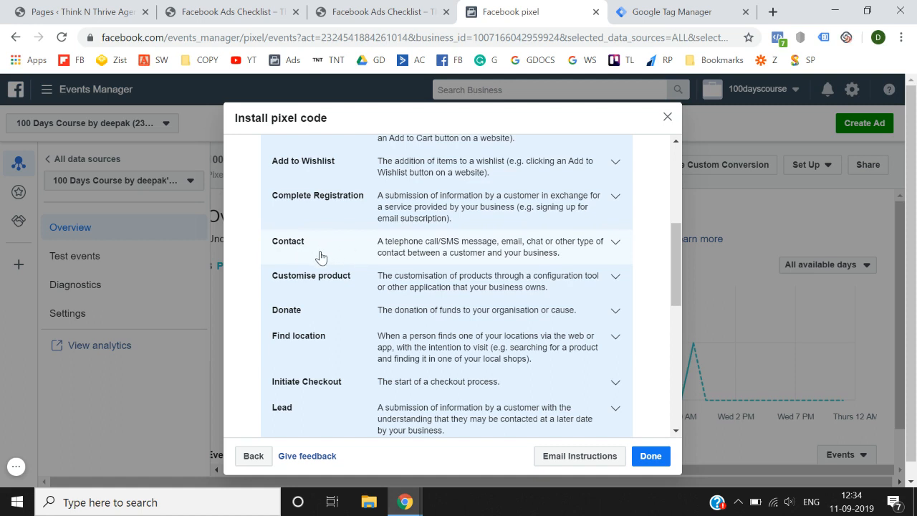
{"action": "left_click", "coordinate": [381, 8]}
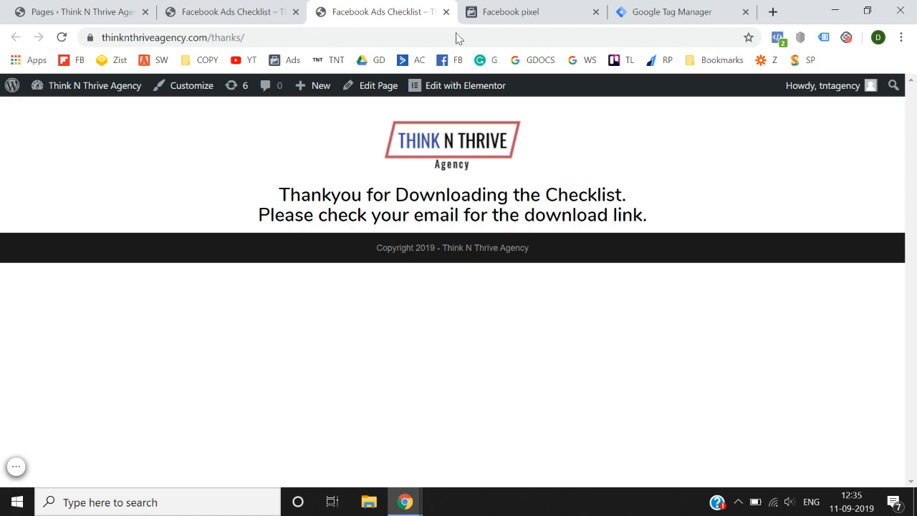
{"action": "left_click", "coordinate": [526, 12]}
{"action": "scroll", "coordinate": [365, 336], "scroll_direction": "down", "scroll_amount": 1}
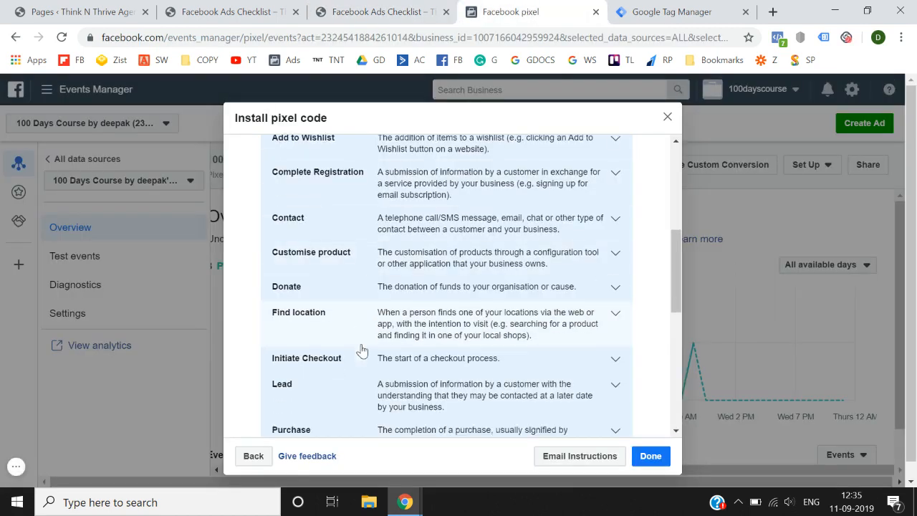
Restart the pixel's new event setup using the Manually add event code option.
{"action": "scroll", "coordinate": [388, 379], "scroll_direction": "up", "scroll_amount": 5}
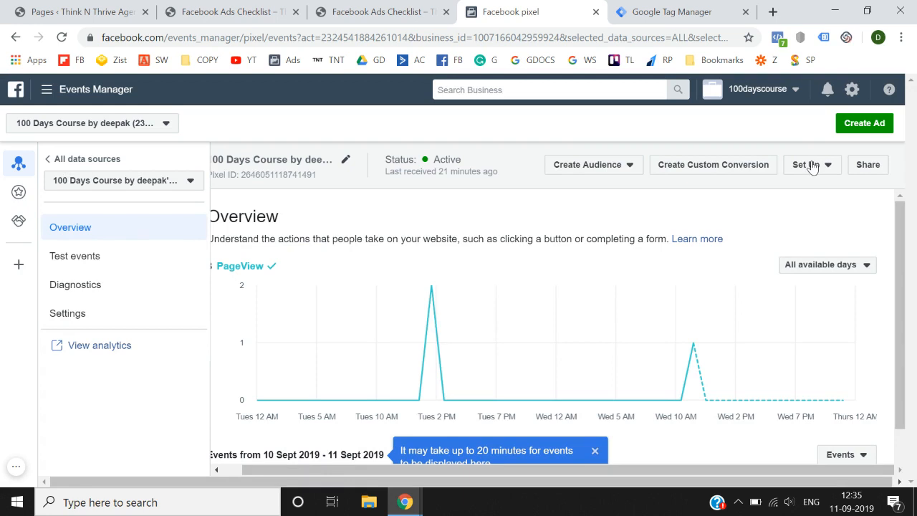
{"action": "left_click", "coordinate": [808, 165]}
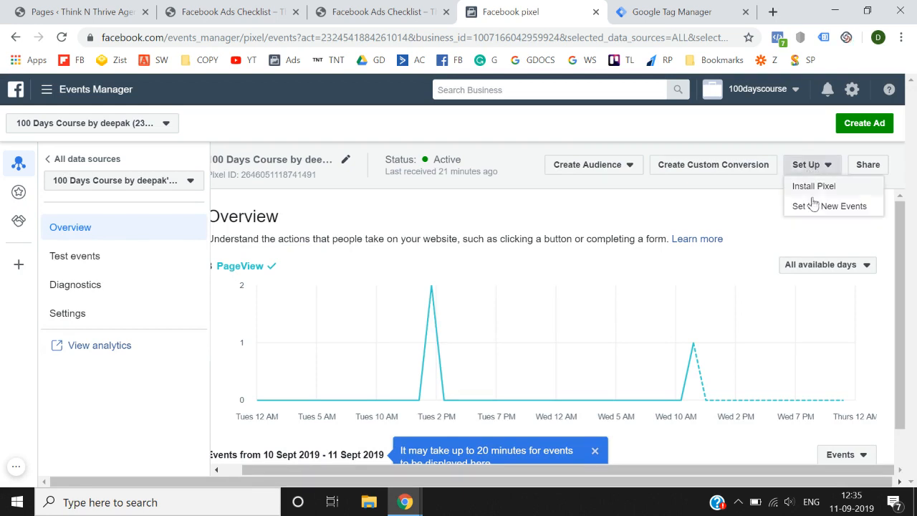
{"action": "left_click", "coordinate": [813, 206]}
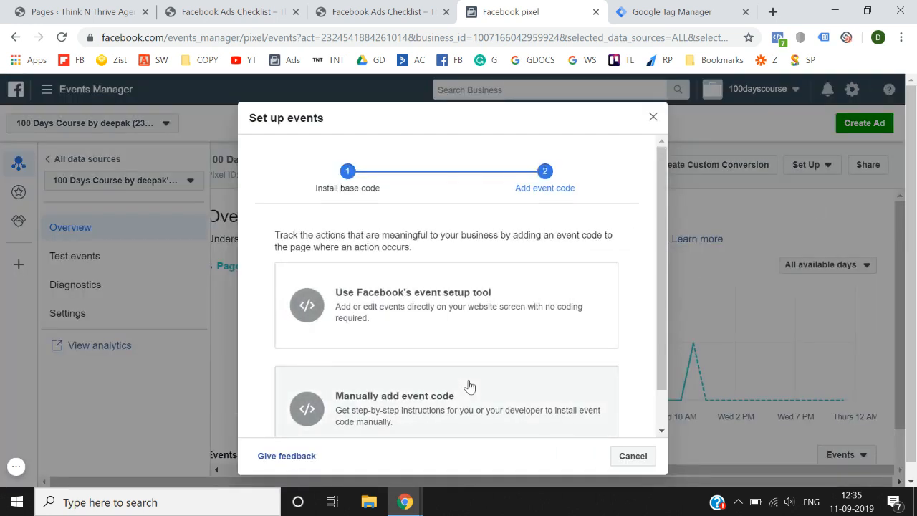
{"action": "scroll", "coordinate": [466, 385], "scroll_direction": "down", "scroll_amount": 1}
{"action": "left_click", "coordinate": [435, 365]}
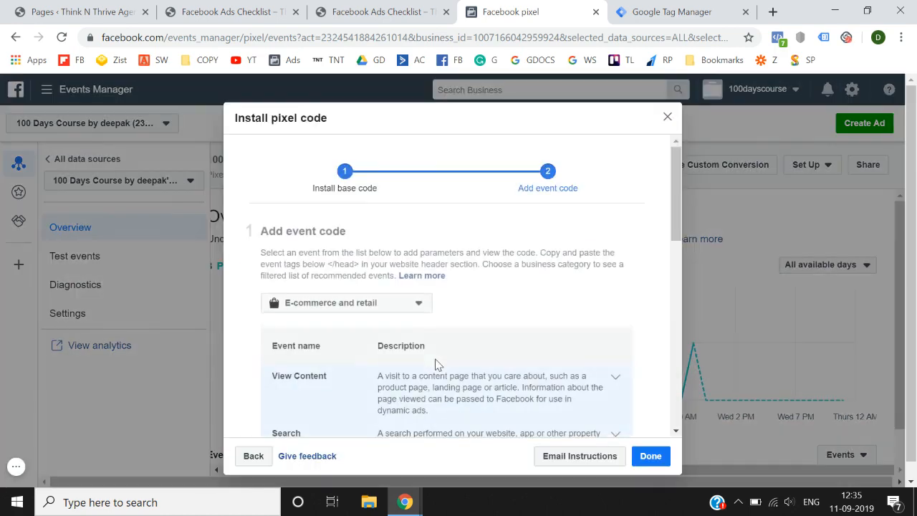
Set the business category for the recommended event codes to Other business category.
{"action": "scroll", "coordinate": [436, 364], "scroll_direction": "down", "scroll_amount": 10}
{"action": "scroll", "coordinate": [436, 364], "scroll_direction": "up", "scroll_amount": 10}
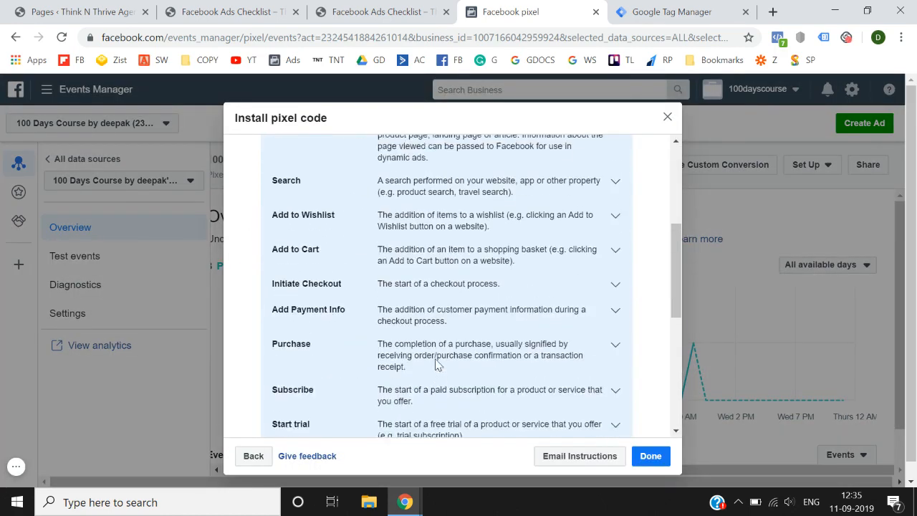
{"action": "left_click", "coordinate": [401, 293]}
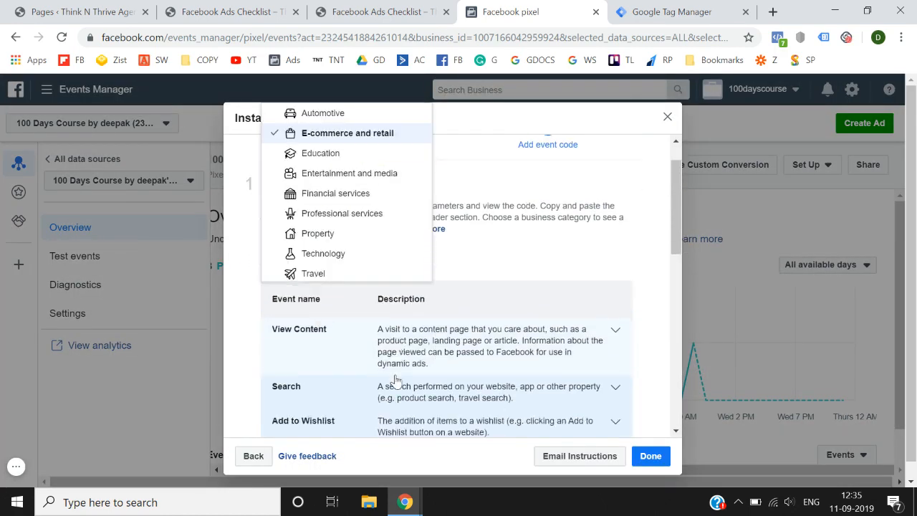
{"action": "scroll", "coordinate": [390, 358], "scroll_direction": "down", "scroll_amount": 2}
{"action": "scroll", "coordinate": [370, 248], "scroll_direction": "down", "scroll_amount": 1}
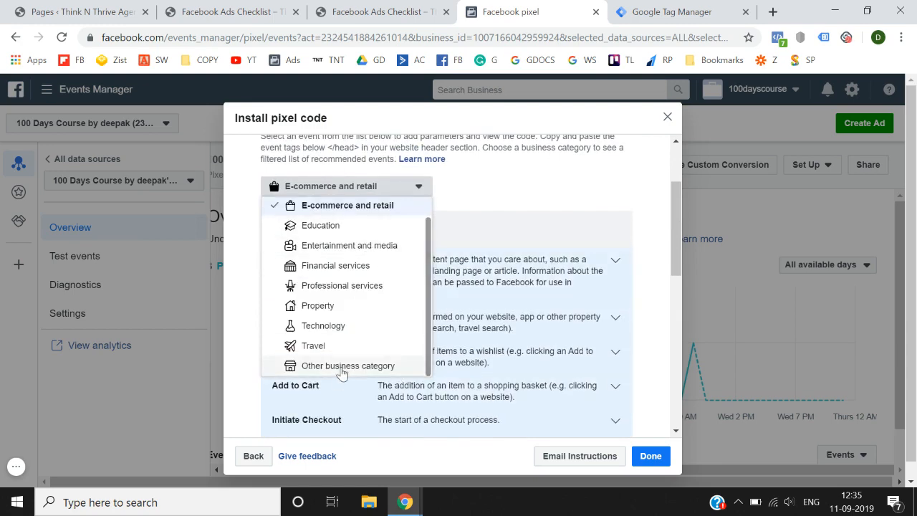
{"action": "left_click", "coordinate": [338, 366]}
Expand the Lead event and review its event code, parameters and placement instructions.
{"action": "scroll", "coordinate": [341, 373], "scroll_direction": "down", "scroll_amount": 3}
{"action": "scroll", "coordinate": [342, 372], "scroll_direction": "down", "scroll_amount": 1}
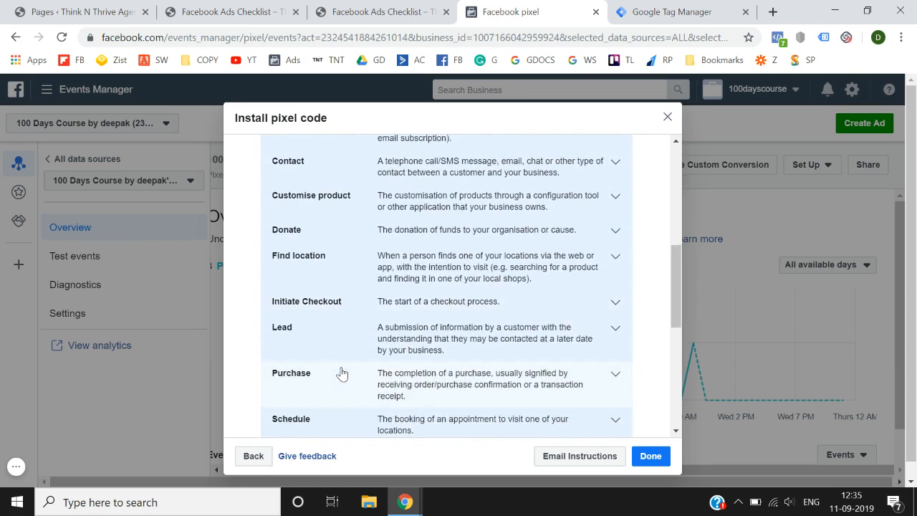
{"action": "scroll", "coordinate": [422, 258], "scroll_direction": "down", "scroll_amount": 2}
{"action": "left_click", "coordinate": [434, 248]}
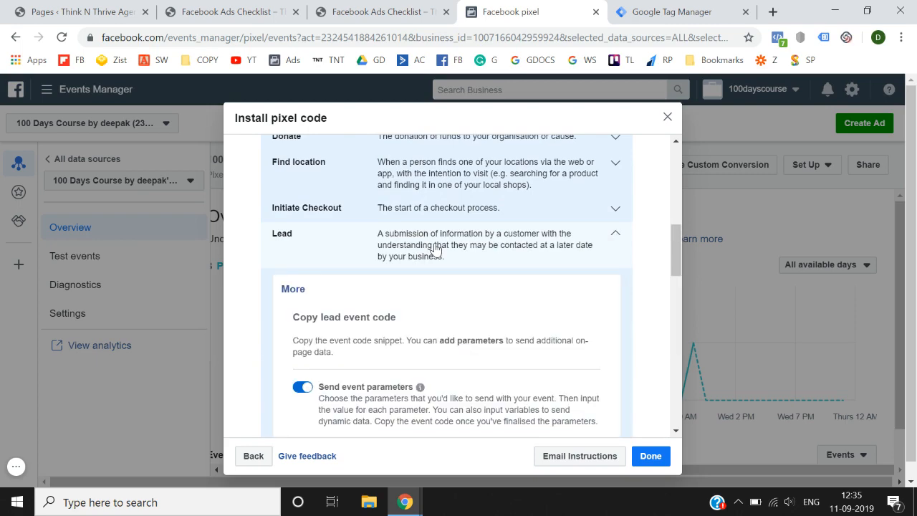
{"action": "scroll", "coordinate": [434, 248], "scroll_direction": "down", "scroll_amount": 5}
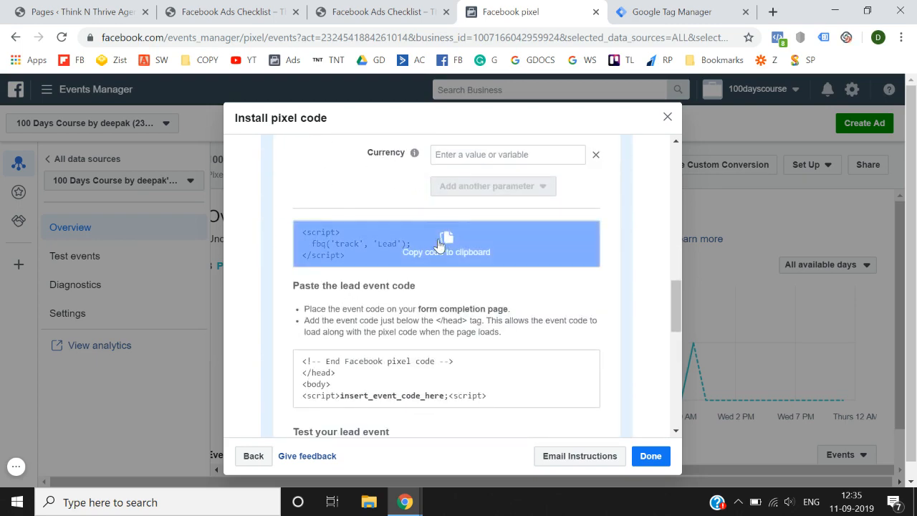
{"action": "scroll", "coordinate": [437, 245], "scroll_direction": "up", "scroll_amount": 1}
{"action": "scroll", "coordinate": [401, 280], "scroll_direction": "up", "scroll_amount": 1}
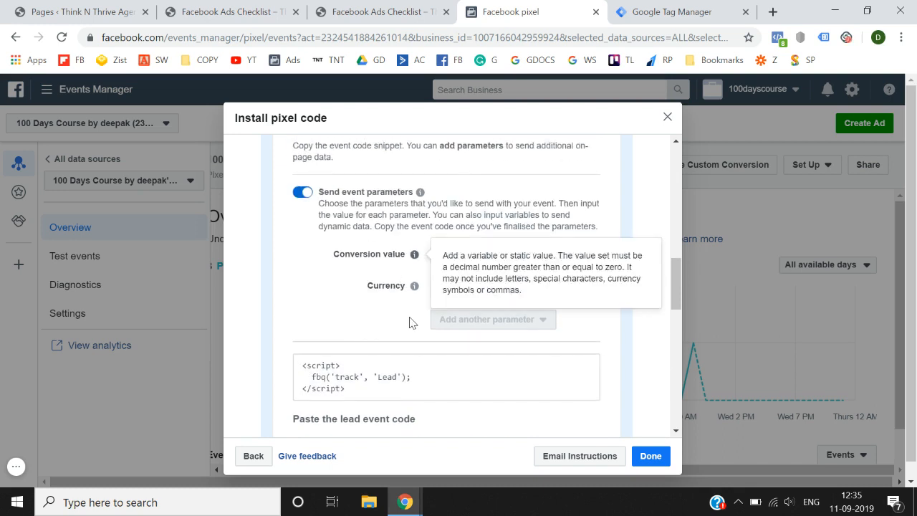
{"action": "scroll", "coordinate": [411, 322], "scroll_direction": "down", "scroll_amount": 1}
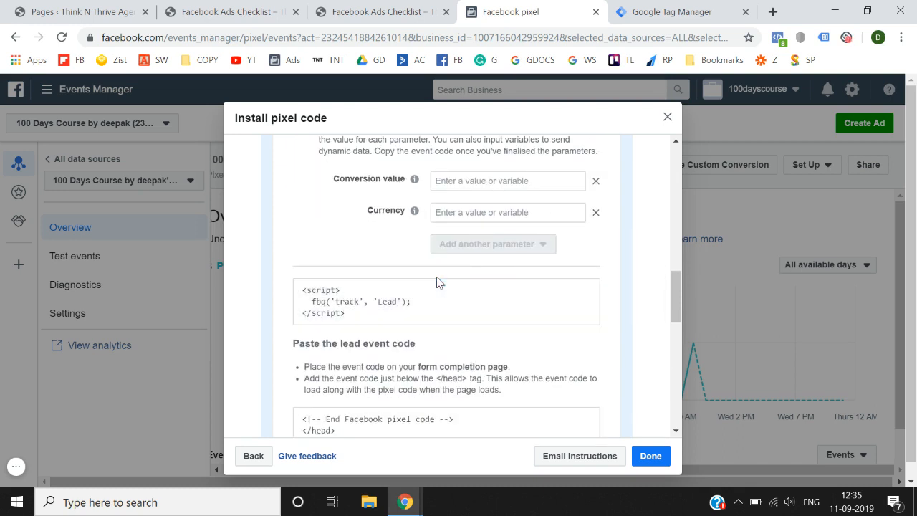
Set the Lead event's conversion value to 100 and its currency to inr.
{"action": "left_click", "coordinate": [480, 181]}
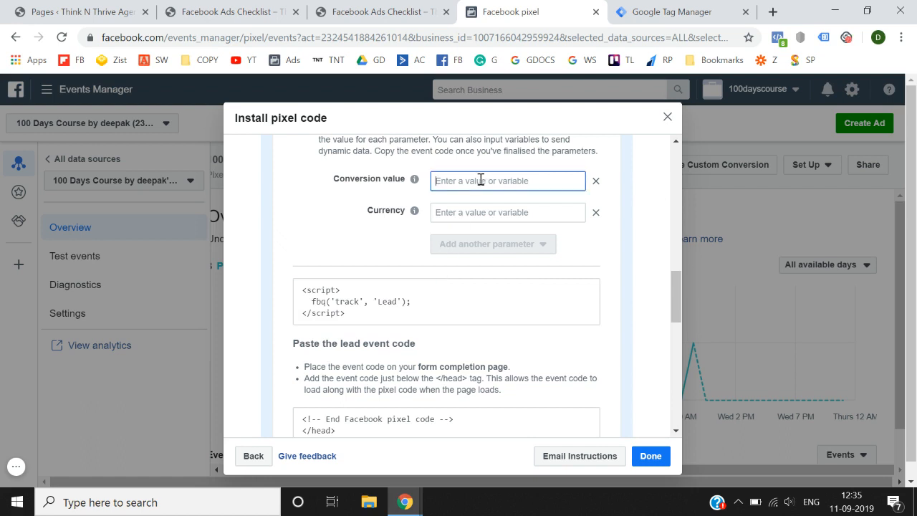
{"action": "type", "text": "100"}
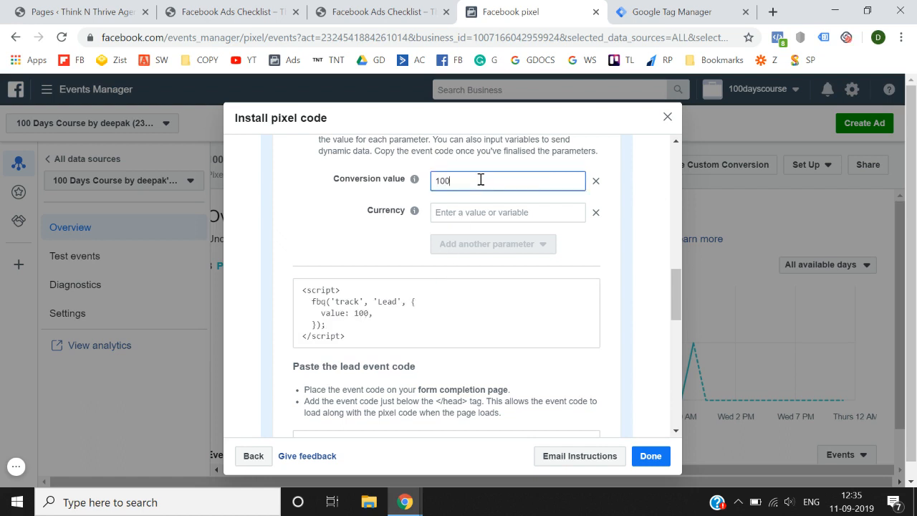
{"action": "left_click", "coordinate": [324, 267]}
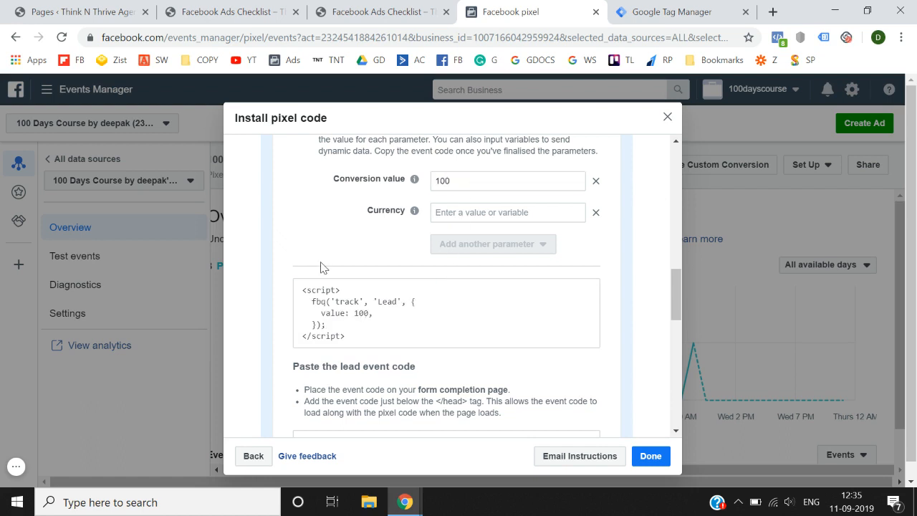
{"action": "left_click", "coordinate": [455, 213]}
{"action": "type", "text": "inr"}
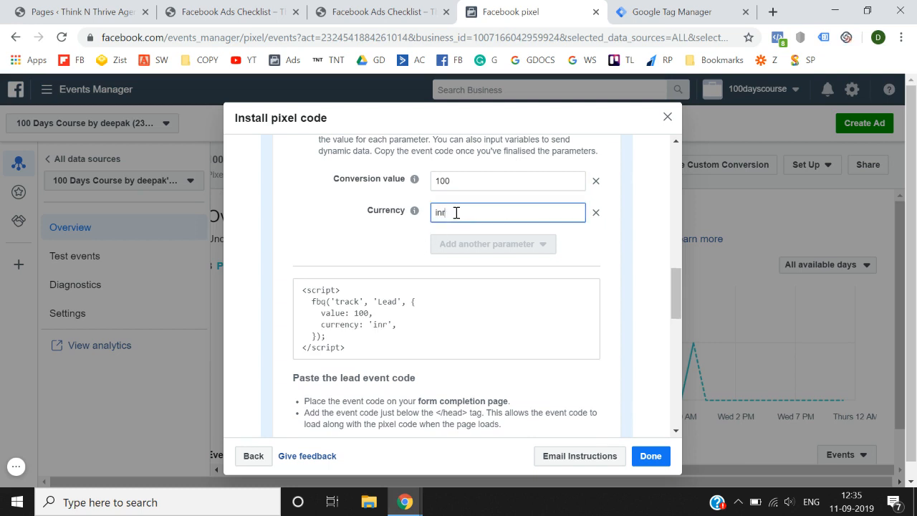
{"action": "left_click", "coordinate": [360, 265]}
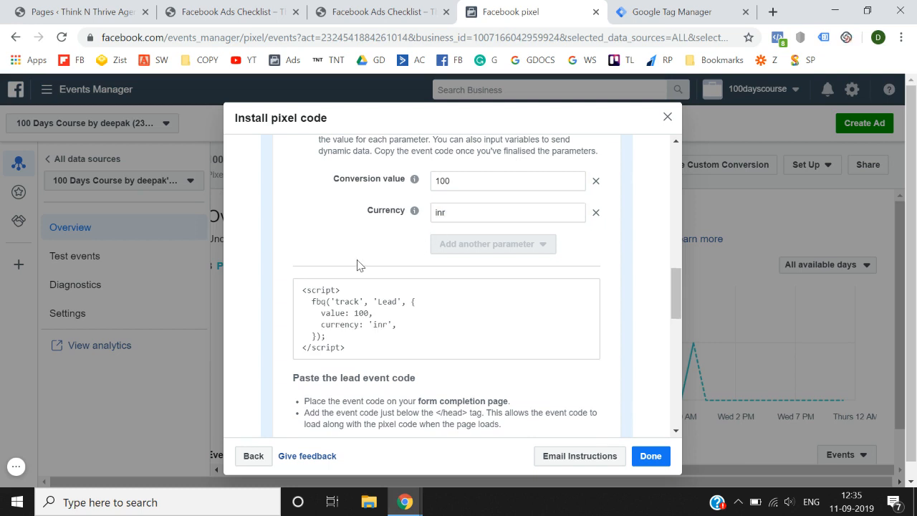
Remove the conversion value and currency parameters from the Lead event and copy its plain event code to the clipboard.
{"action": "left_click", "coordinate": [597, 185]}
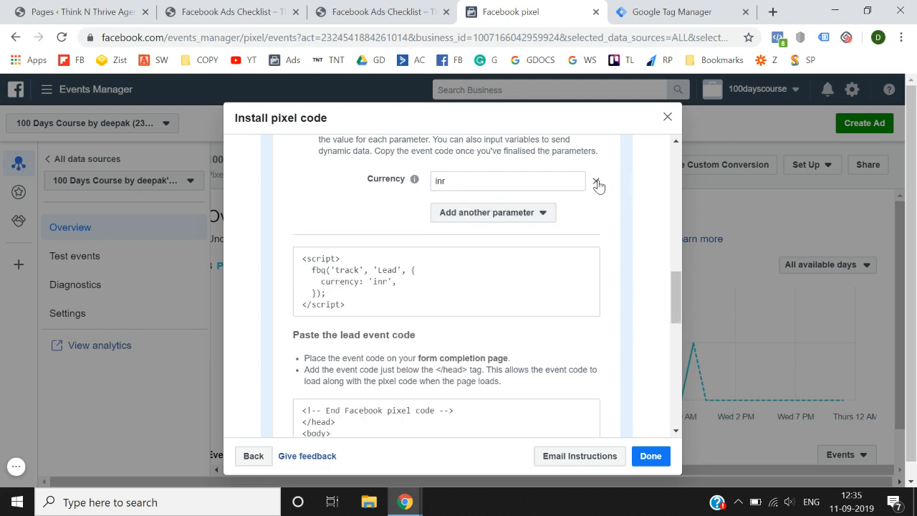
{"action": "left_click", "coordinate": [597, 185]}
{"action": "scroll", "coordinate": [363, 242], "scroll_direction": "up", "scroll_amount": 1}
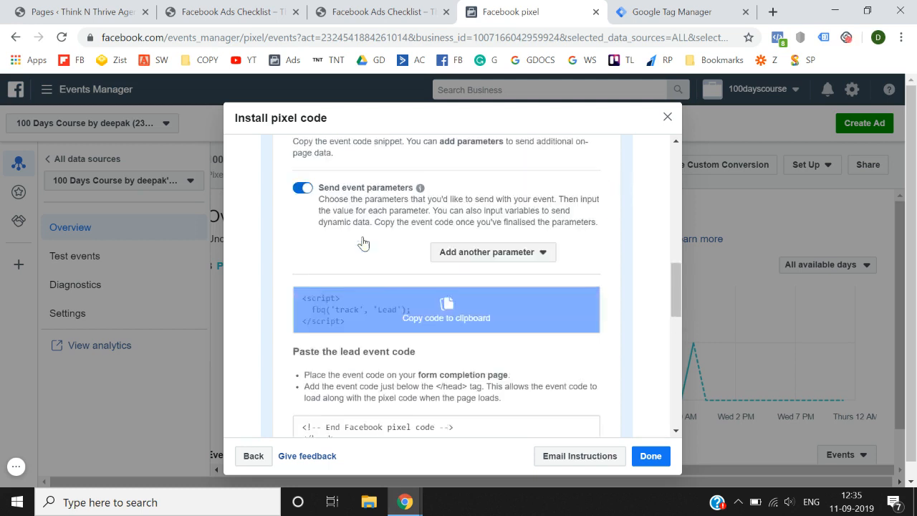
{"action": "left_click", "coordinate": [441, 322]}
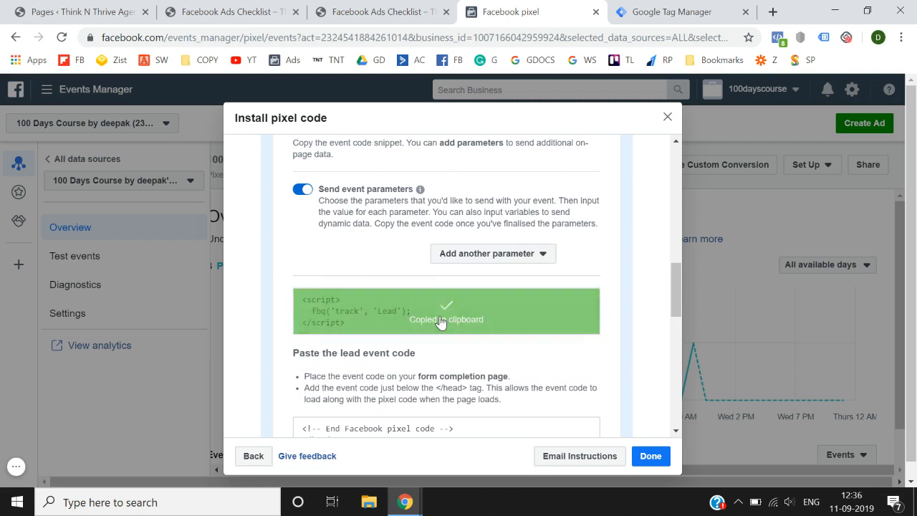
Compare the Facebook Ads Checklist landing page with its thank-you page to determine where the Lead event code belongs.
{"action": "left_click", "coordinate": [285, 6]}
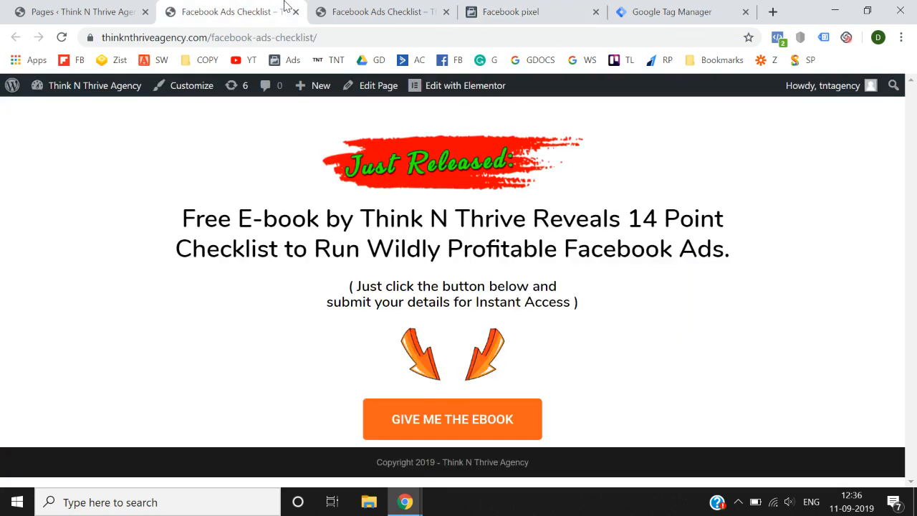
{"action": "left_click", "coordinate": [305, 7]}
{"action": "left_click", "coordinate": [300, 6]}
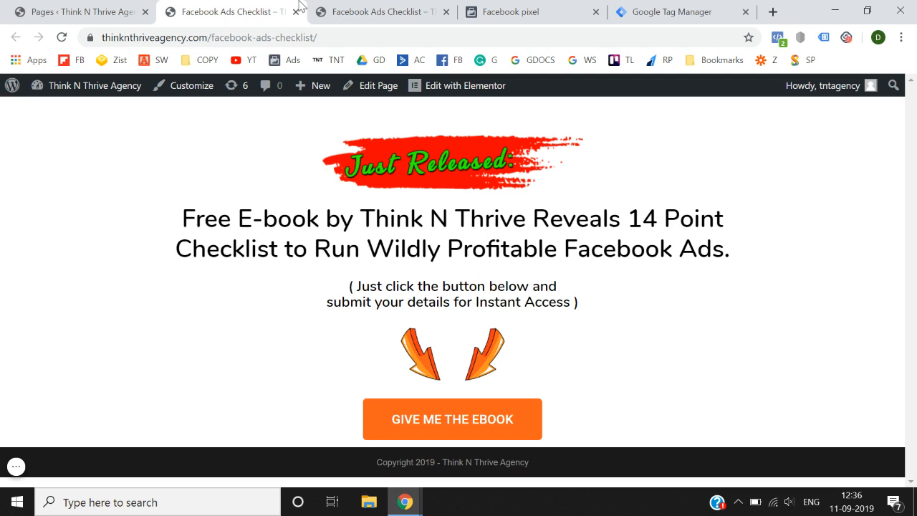
{"action": "left_click", "coordinate": [630, 10]}
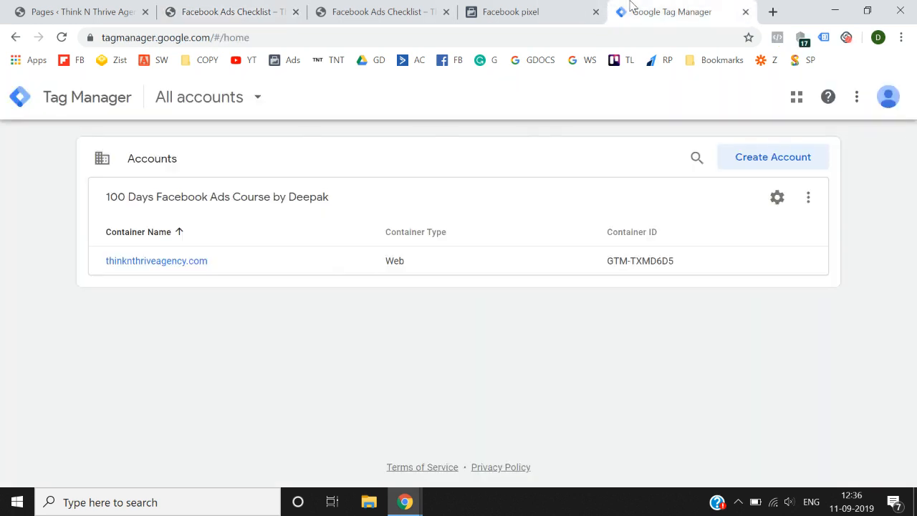
{"action": "left_click", "coordinate": [503, 8]}
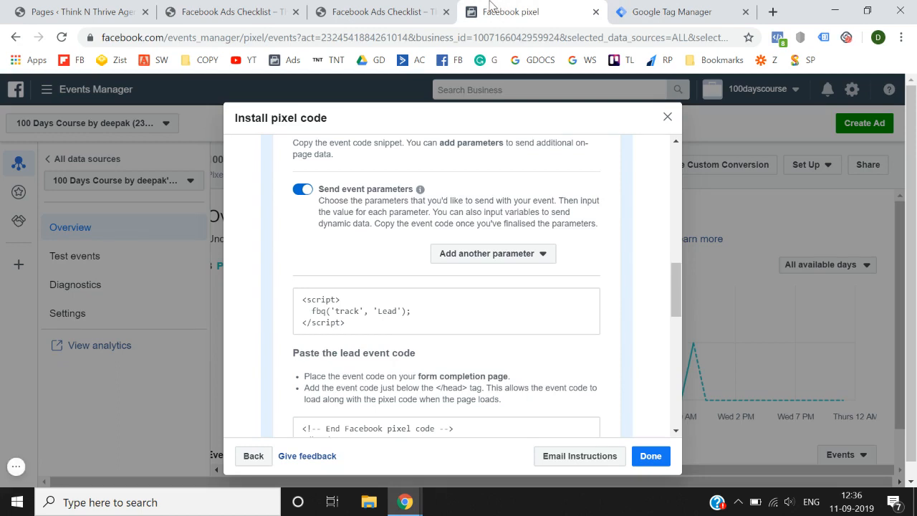
{"action": "left_click", "coordinate": [232, 8]}
{"action": "left_click", "coordinate": [358, 10]}
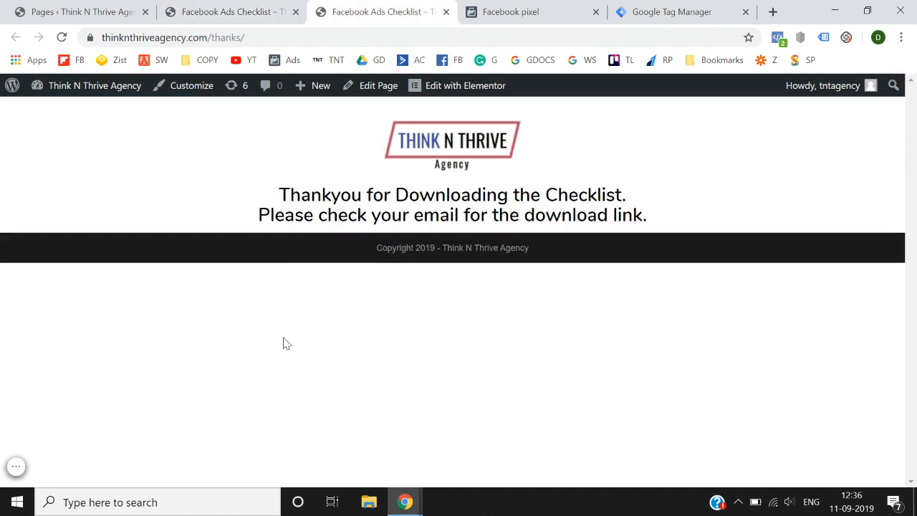
{"action": "left_click", "coordinate": [248, 9]}
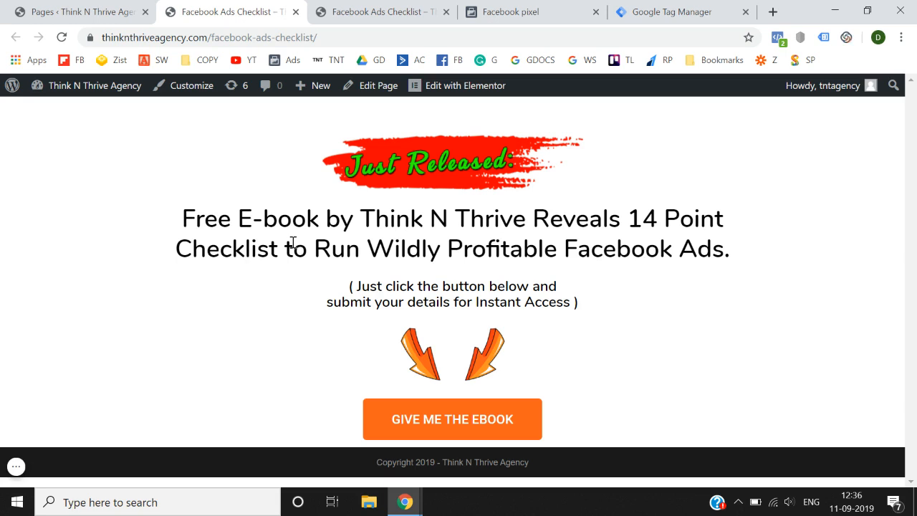
{"action": "key", "text": "ctrl+Tab"}
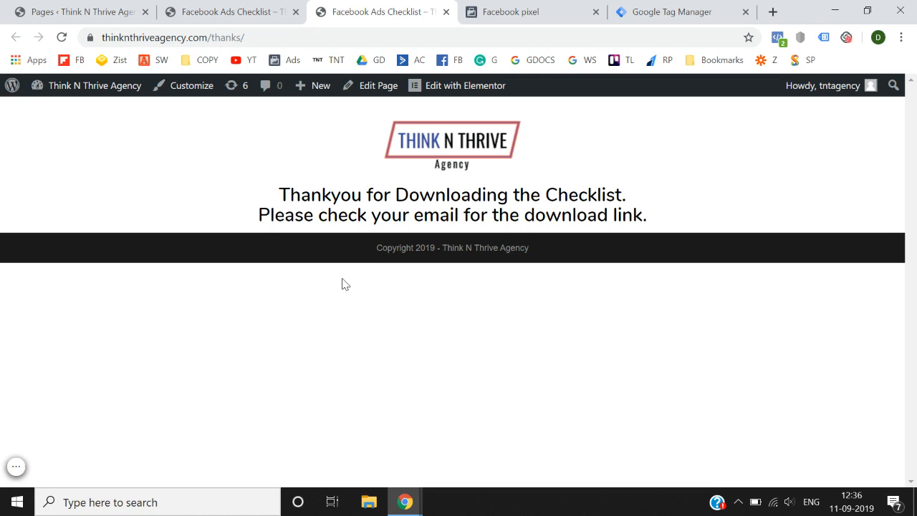
{"action": "left_click", "coordinate": [288, 6]}
{"action": "left_click", "coordinate": [347, 7]}
Switch to Google Tag Manager and start a new tag in the thinknthriveagency.com container.
{"action": "left_click", "coordinate": [636, 12]}
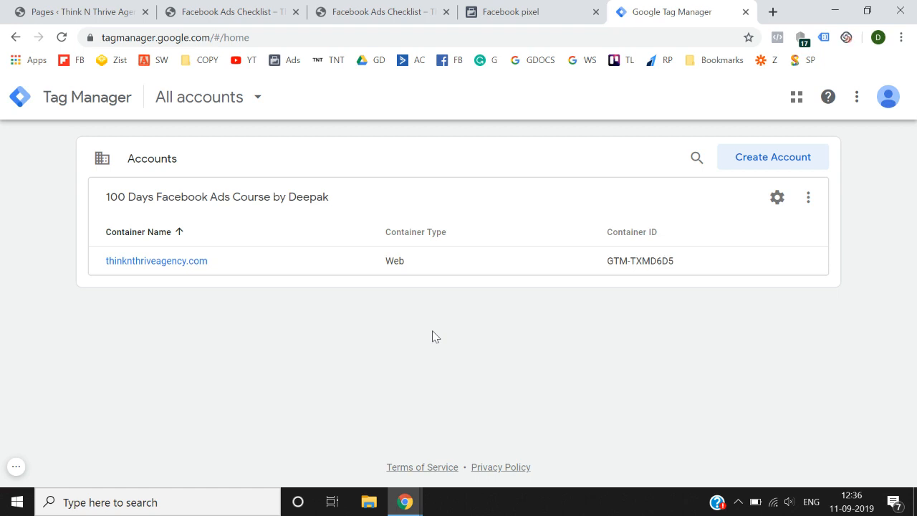
{"action": "left_click", "coordinate": [157, 269]}
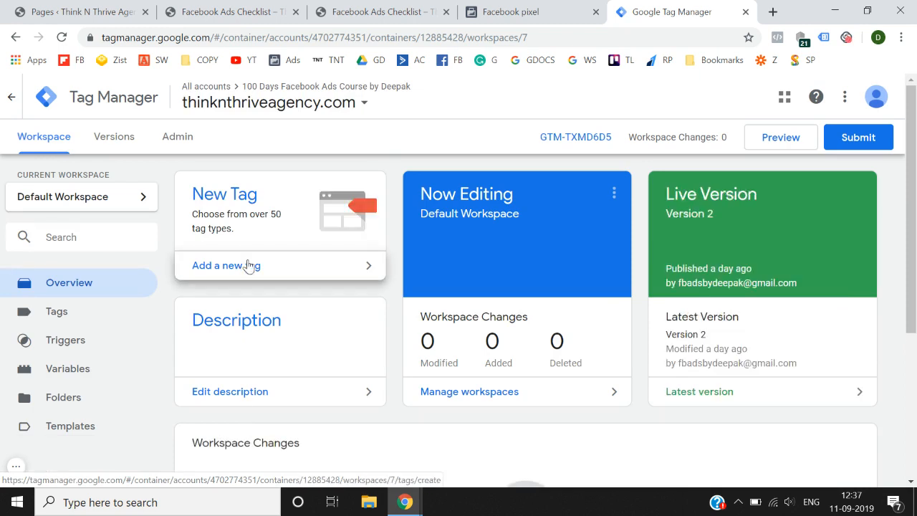
{"action": "left_click", "coordinate": [247, 266]}
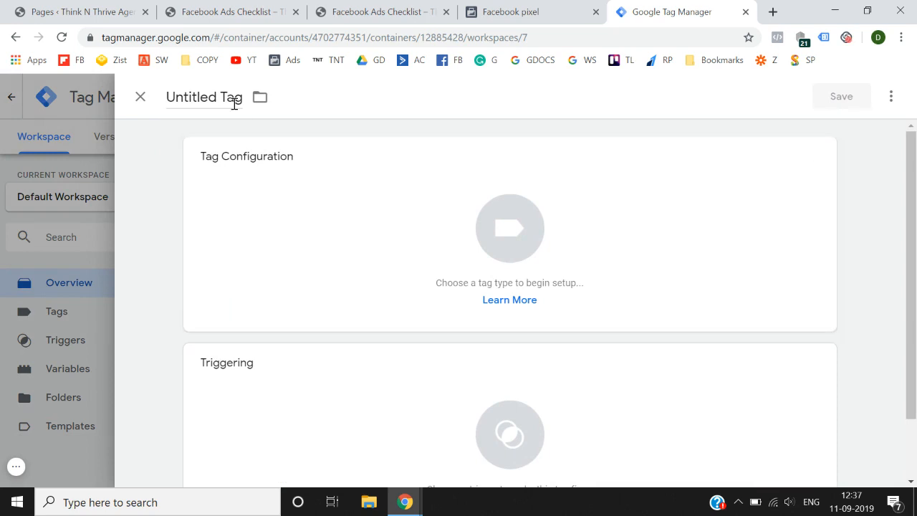
Name the new tag "Facebook Pixel - Lead".
{"action": "left_click", "coordinate": [233, 101]}
{"action": "type", "text": "Face"}
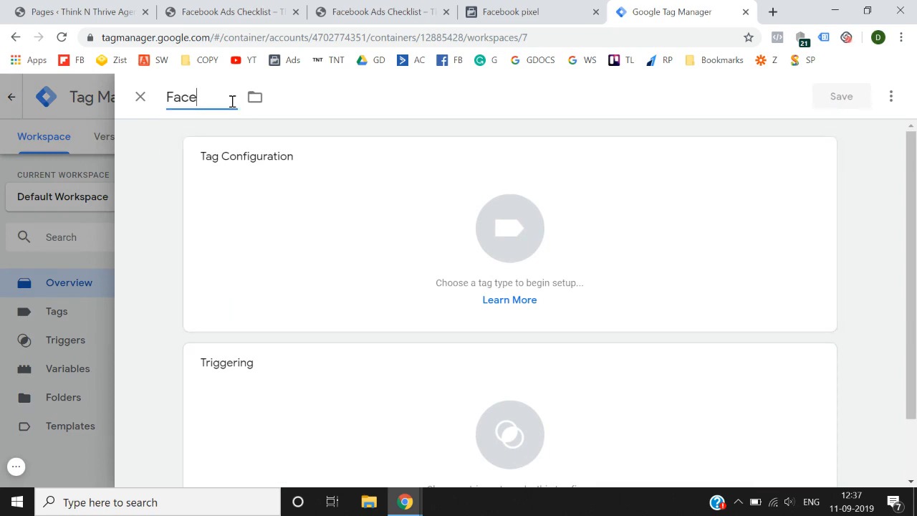
{"action": "type", "text": "book Pixel - LEad"}
{"action": "key", "text": "BackSpace"}
{"action": "key", "text": "BackSpace"}
{"action": "key", "text": "BackSpace"}
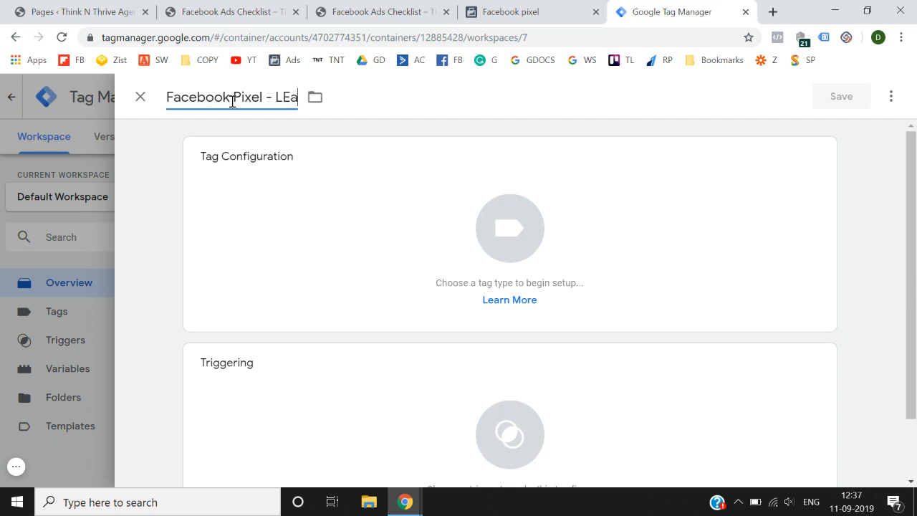
{"action": "type", "text": "ead"}
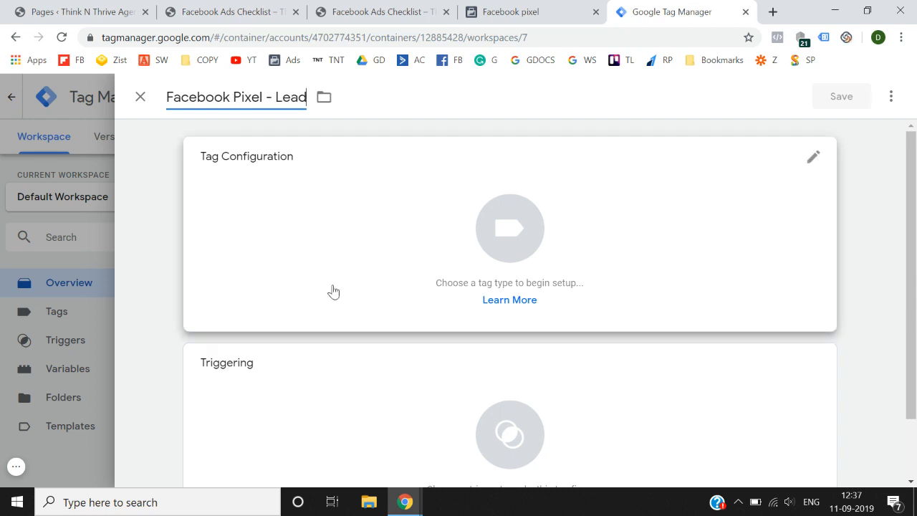
Set the tag type of "Facebook Pixel - Lead" to Custom HTML.
{"action": "left_click", "coordinate": [473, 231]}
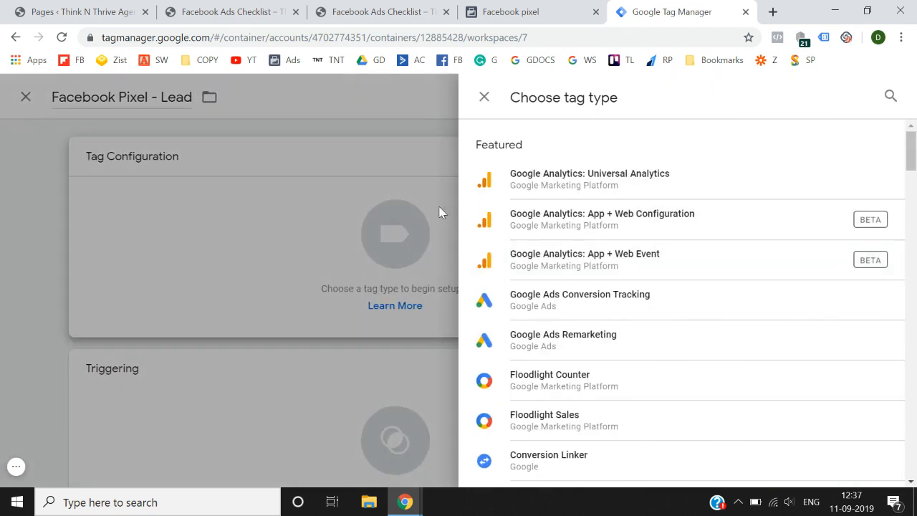
{"action": "left_click", "coordinate": [890, 96]}
{"action": "type", "text": "cus"}
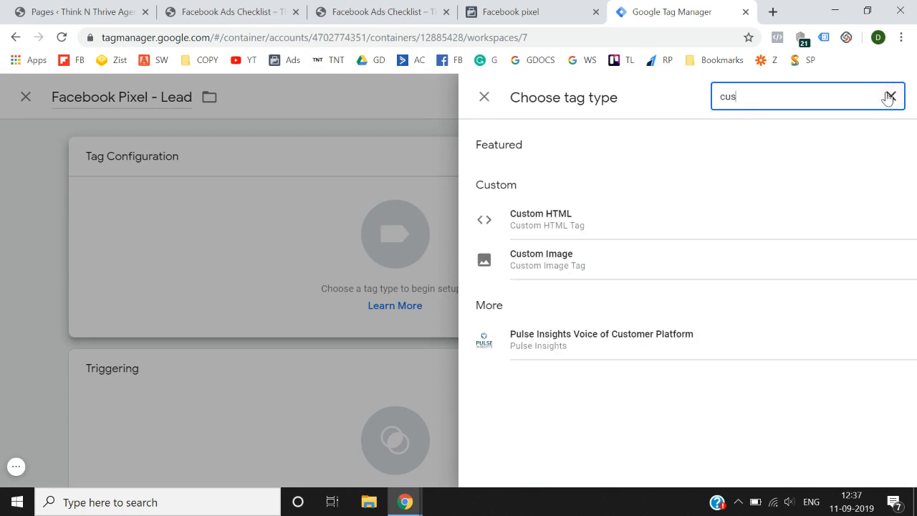
{"action": "left_click", "coordinate": [706, 221]}
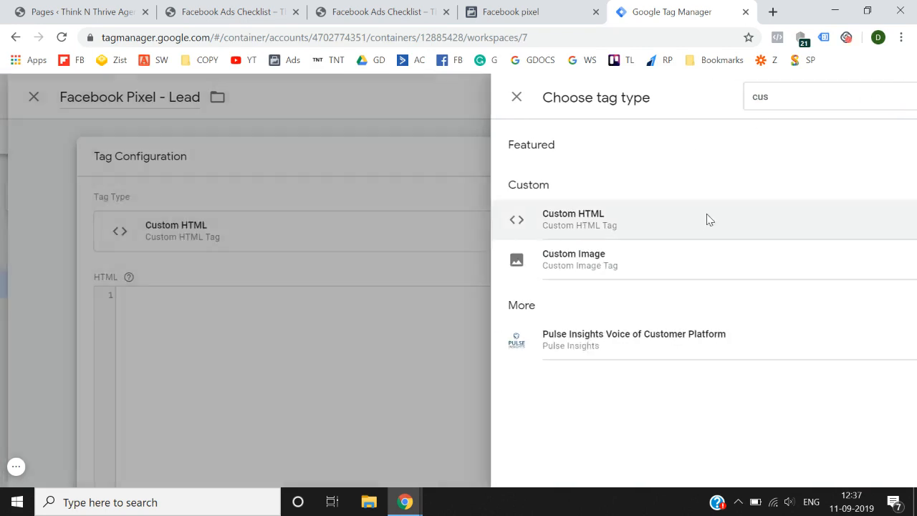
Paste the Lead event code <script> fbq('track', 'Lead'); </script> into the tag's HTML.
{"action": "scroll", "coordinate": [323, 302], "scroll_direction": "down", "scroll_amount": 2}
{"action": "left_click", "coordinate": [299, 236]}
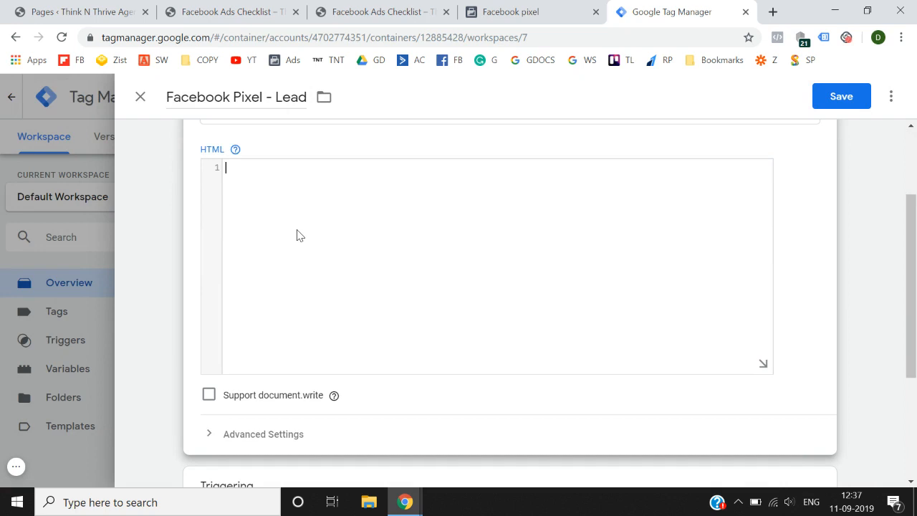
{"action": "type", "text": "<script>   fbq('track', 'Lead'); </script>"}
Open the trigger selection for the tag and check the thank-you page's URL in its browser tab before returning.
{"action": "scroll", "coordinate": [298, 236], "scroll_direction": "down", "scroll_amount": 3}
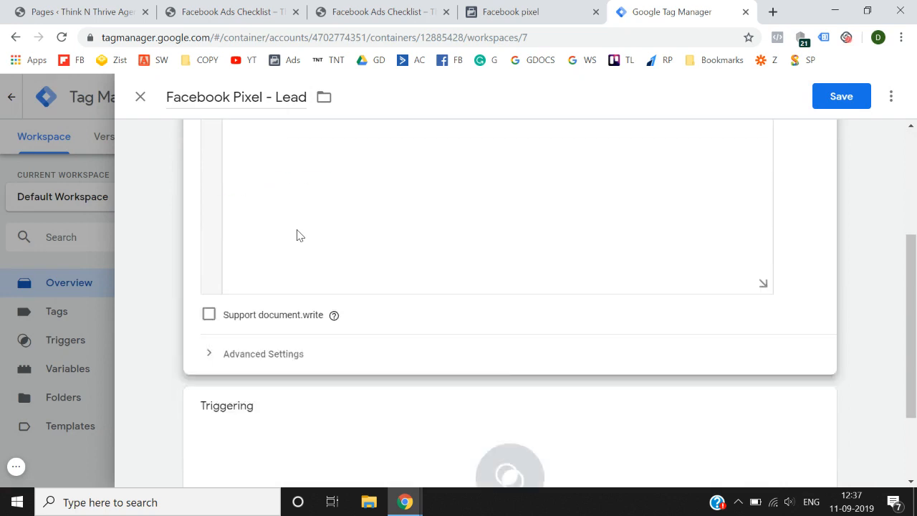
{"action": "left_click", "coordinate": [500, 353]}
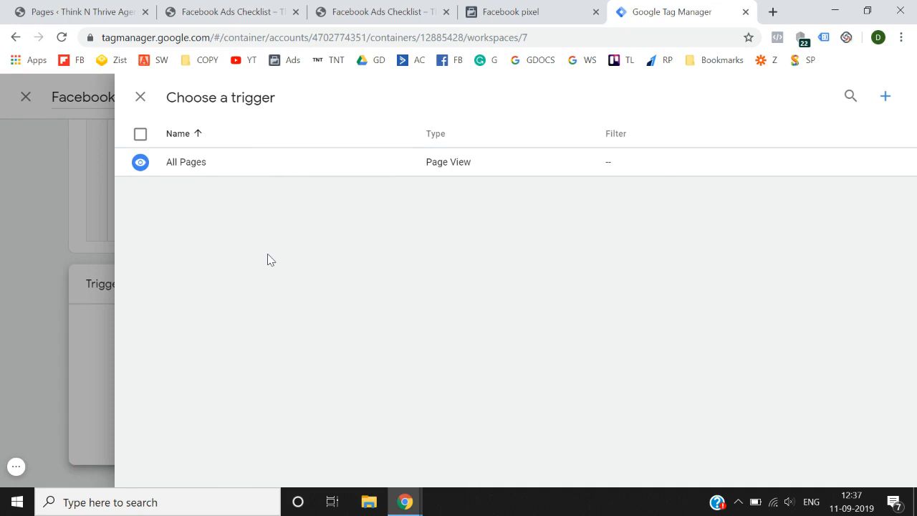
{"action": "left_click", "coordinate": [368, 10]}
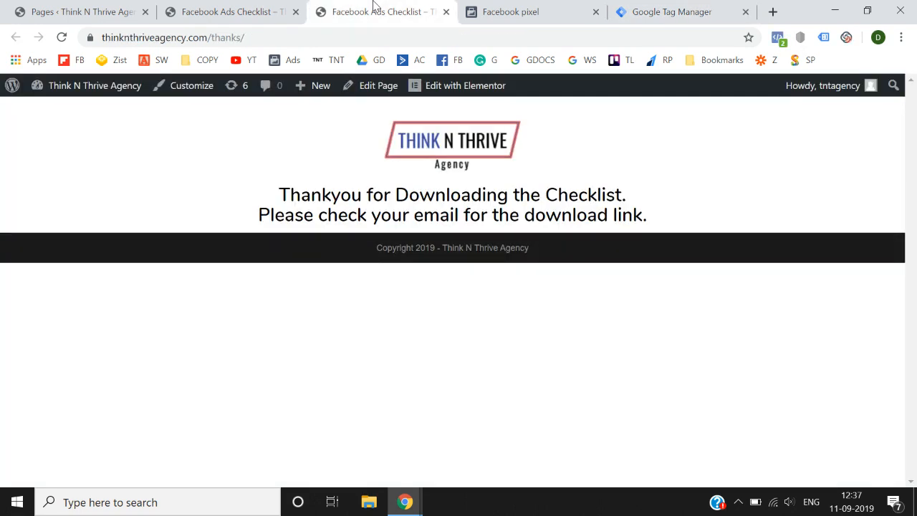
{"action": "left_click", "coordinate": [289, 38]}
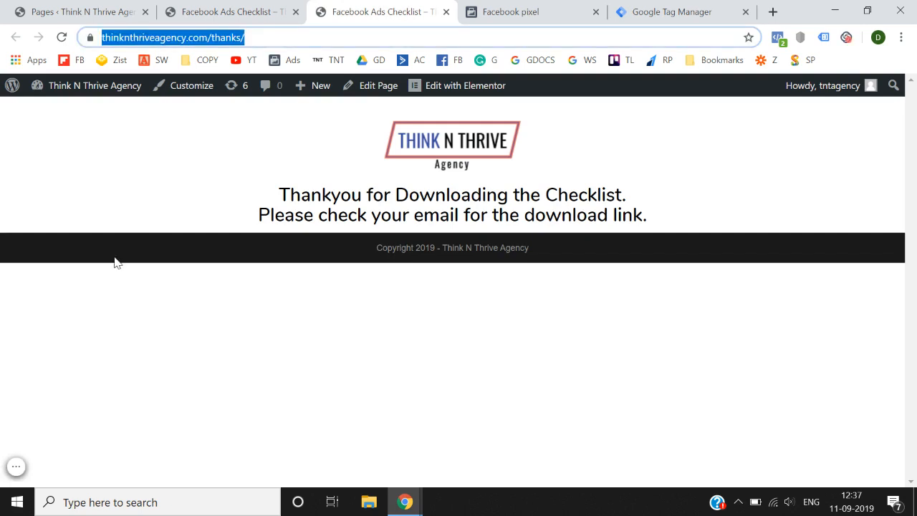
{"action": "left_click", "coordinate": [500, 9]}
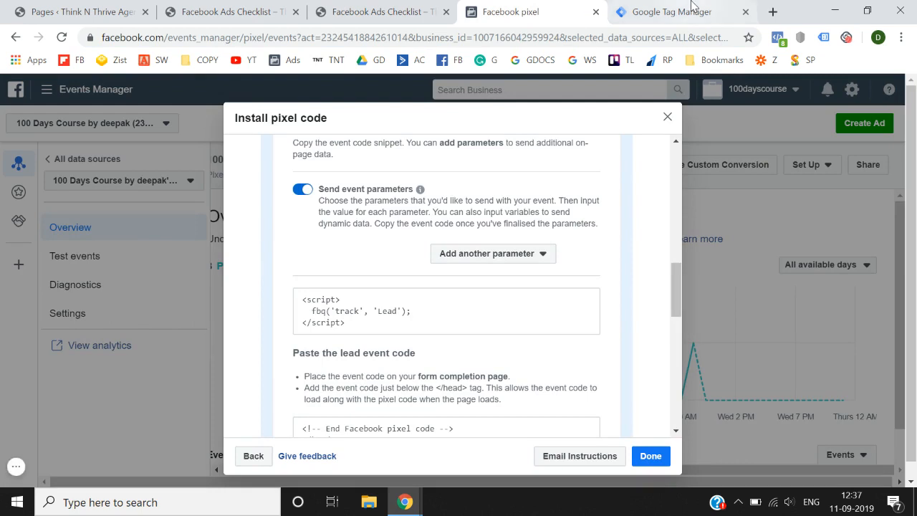
{"action": "left_click", "coordinate": [692, 8]}
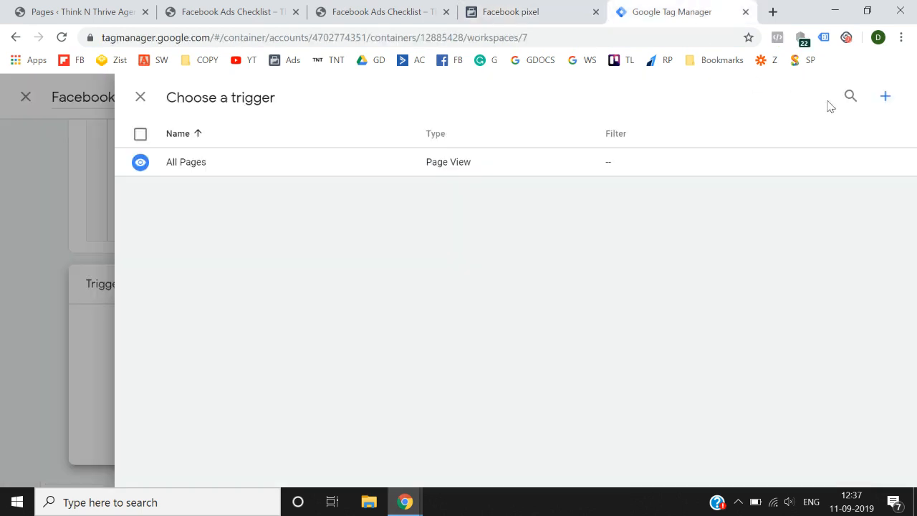
Create a new trigger named "Lead - Thank You Page".
{"action": "left_click", "coordinate": [886, 97]}
{"action": "left_click", "coordinate": [248, 96]}
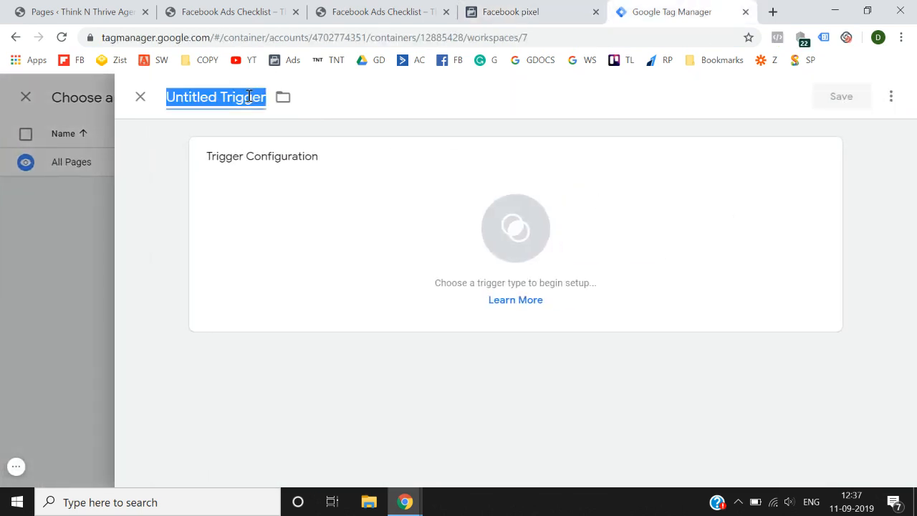
{"action": "type", "text": "Lead"}
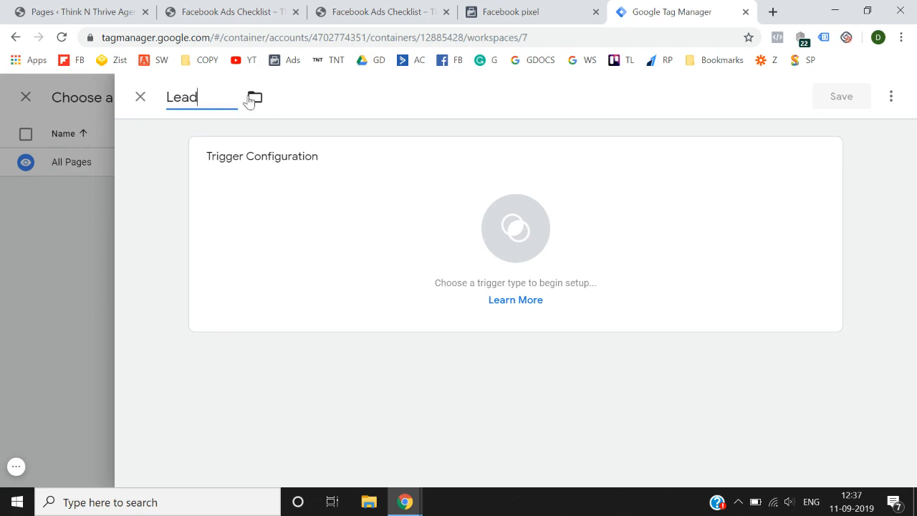
{"action": "type", "text": " - Thank You Page"}
Make it a Page View trigger that fires on Some Page Views.
{"action": "left_click", "coordinate": [538, 250]}
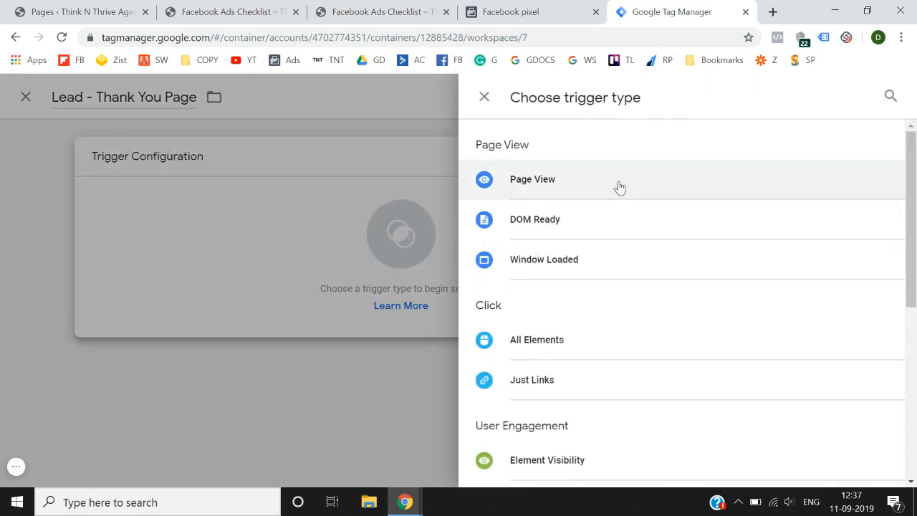
{"action": "left_click", "coordinate": [571, 195]}
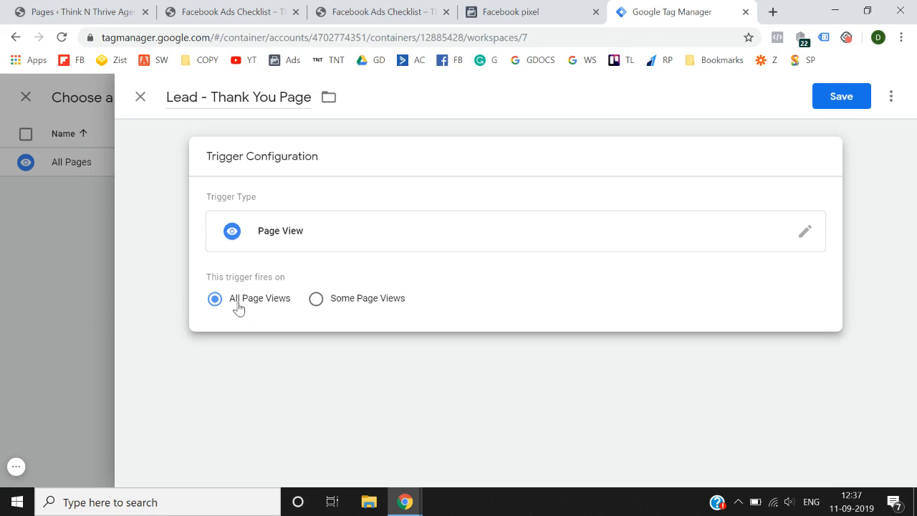
{"action": "left_click", "coordinate": [338, 306]}
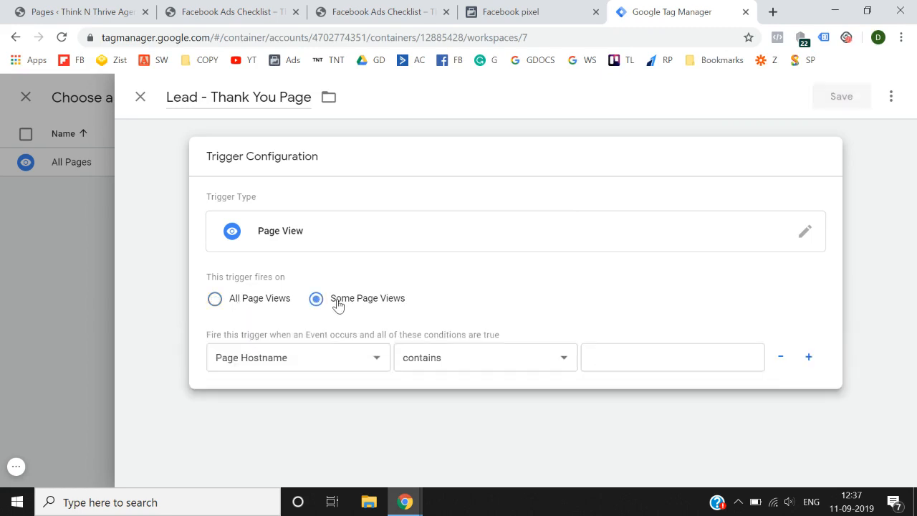
{"action": "left_click", "coordinate": [331, 365]}
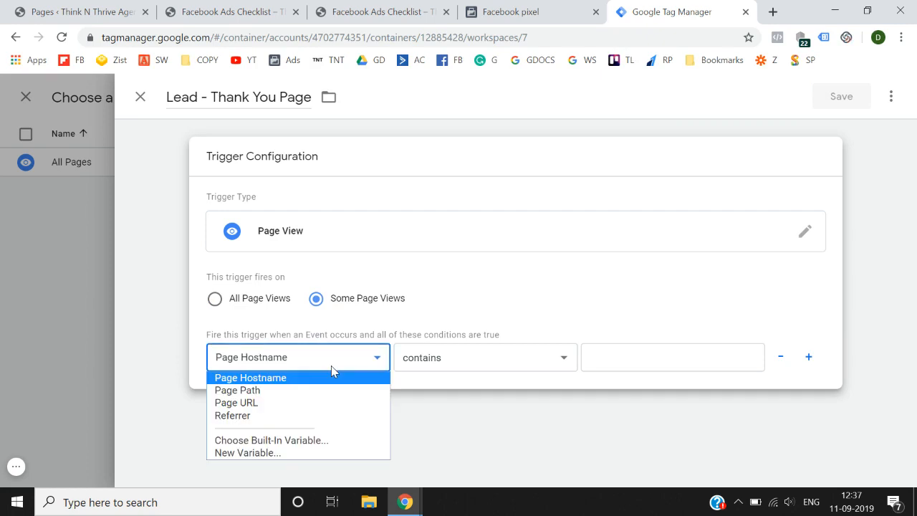
{"action": "left_click", "coordinate": [309, 403]}
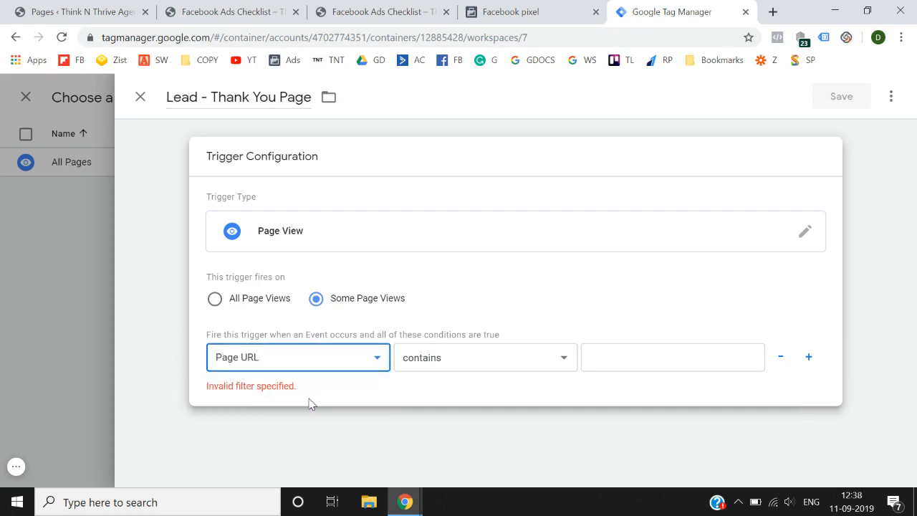
{"action": "left_click", "coordinate": [452, 368]}
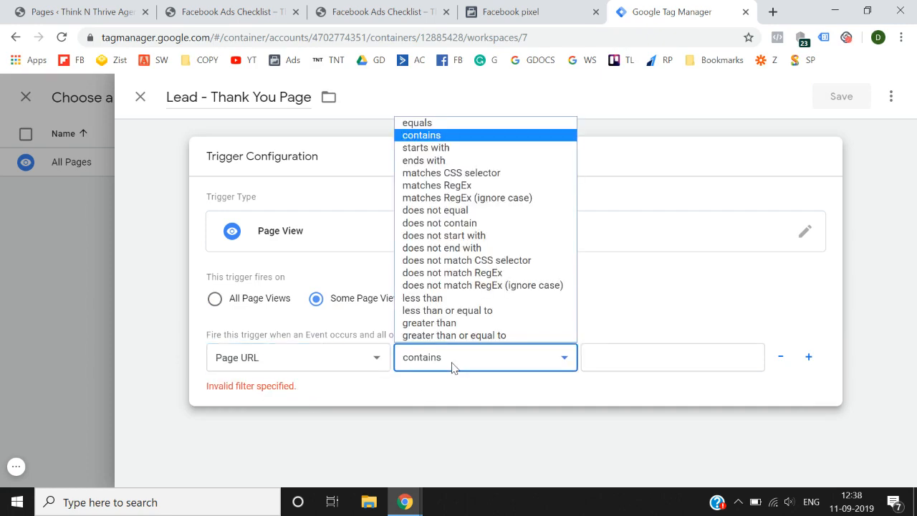
{"action": "left_click", "coordinate": [469, 123]}
{"action": "left_click", "coordinate": [373, 9]}
{"action": "left_click", "coordinate": [370, 37]}
{"action": "key", "text": "ctrl+c"}
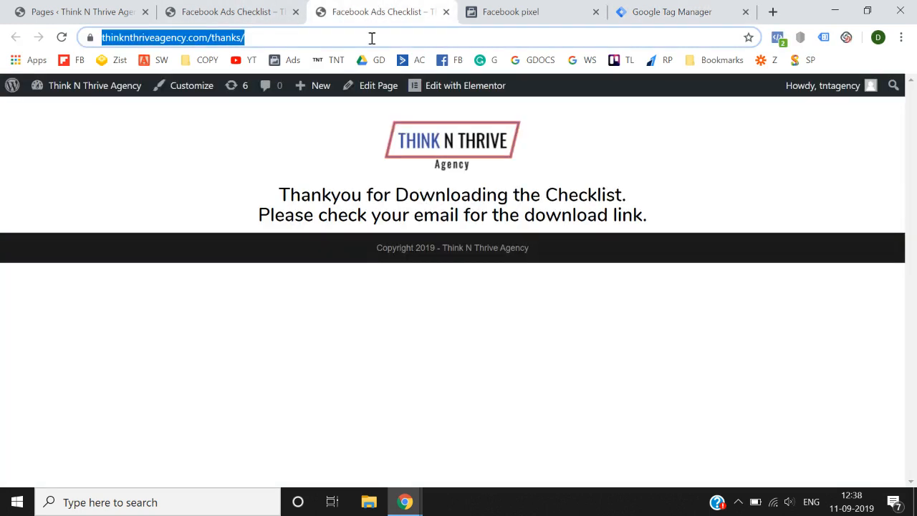
{"action": "left_click", "coordinate": [653, 10]}
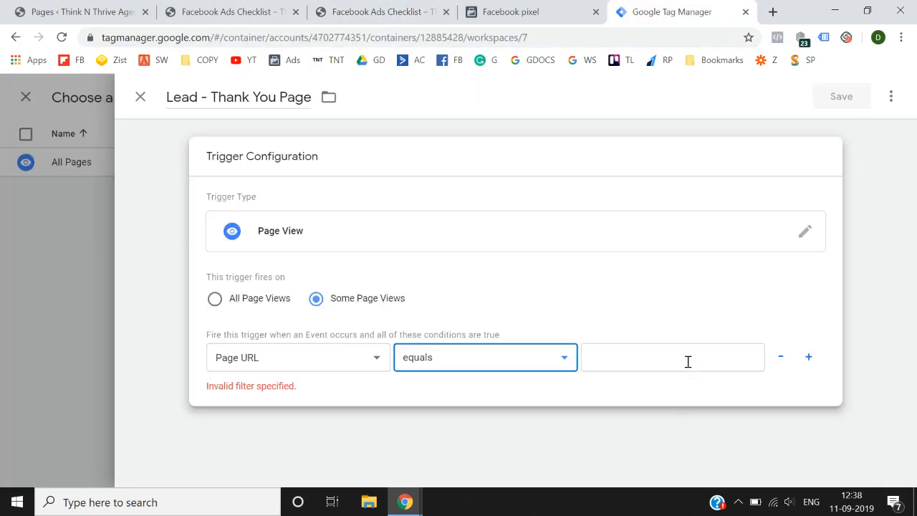
{"action": "left_click", "coordinate": [669, 359]}
{"action": "key", "text": "ctrl+v"}
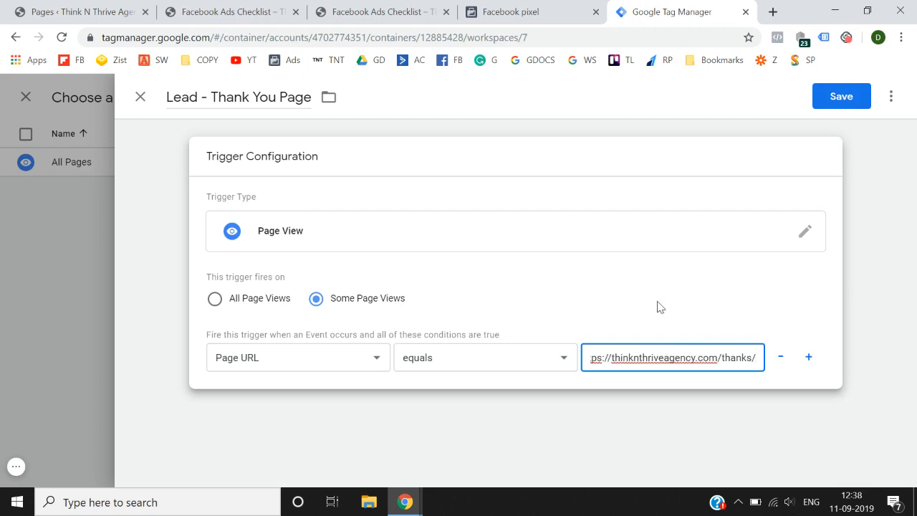
{"action": "left_click", "coordinate": [854, 99]}
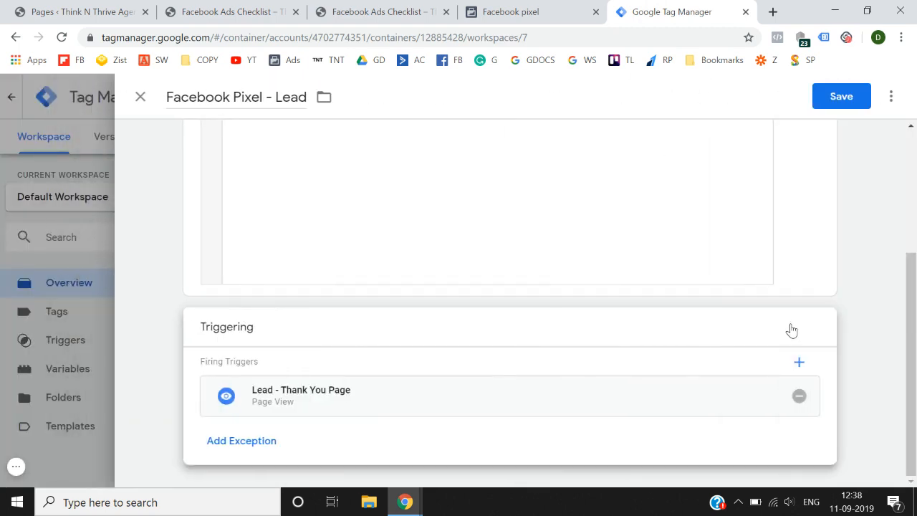
Save the Lead tag and publish the workspace changes without a version name or description.
{"action": "left_click", "coordinate": [852, 96]}
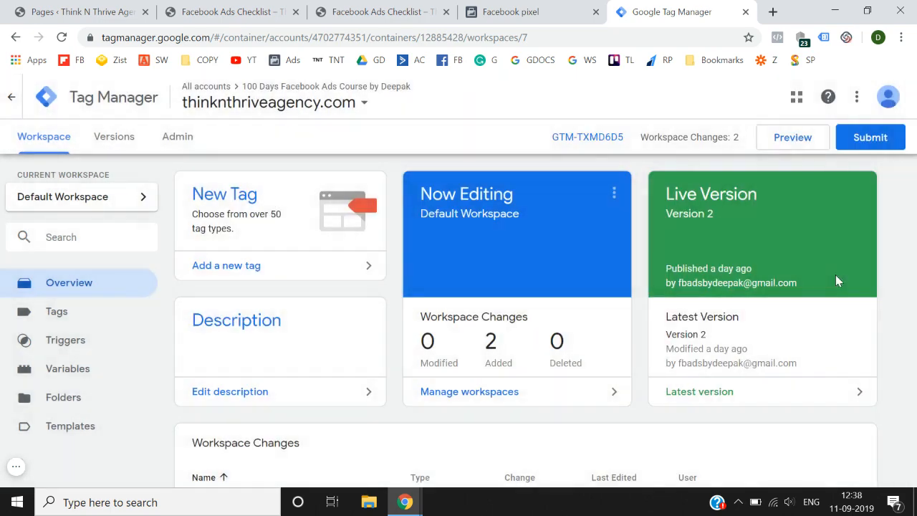
{"action": "left_click", "coordinate": [864, 147]}
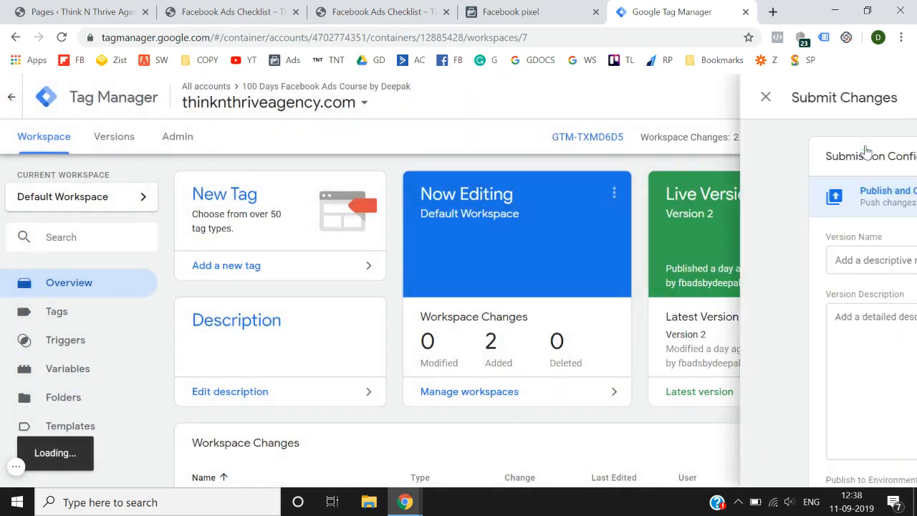
{"action": "left_click", "coordinate": [871, 96]}
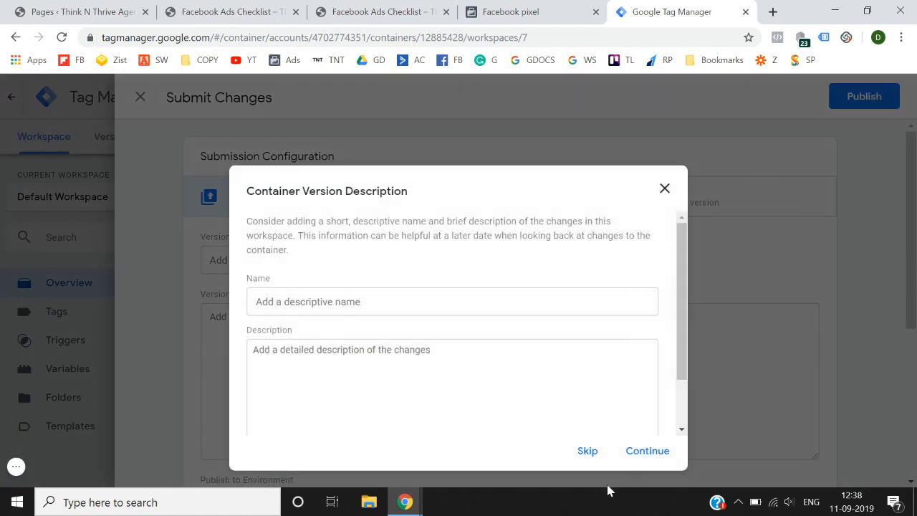
{"action": "left_click", "coordinate": [647, 450]}
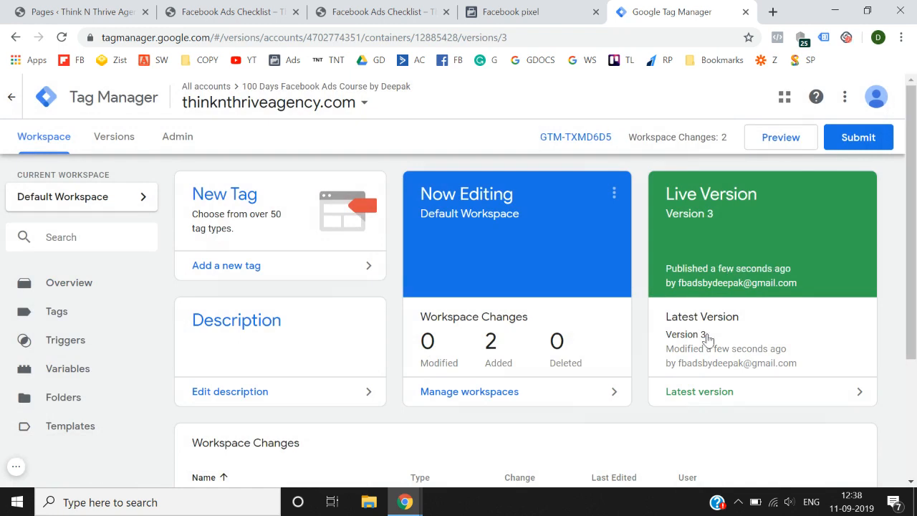
Return to the workspace overview from the version summary and start preview mode for the Default Workspace.
{"action": "left_click", "coordinate": [705, 335]}
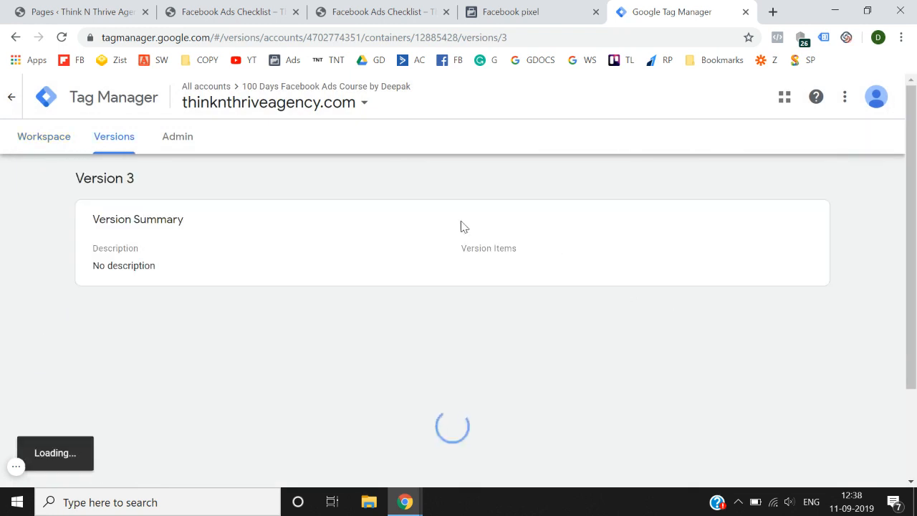
{"action": "left_click", "coordinate": [29, 141]}
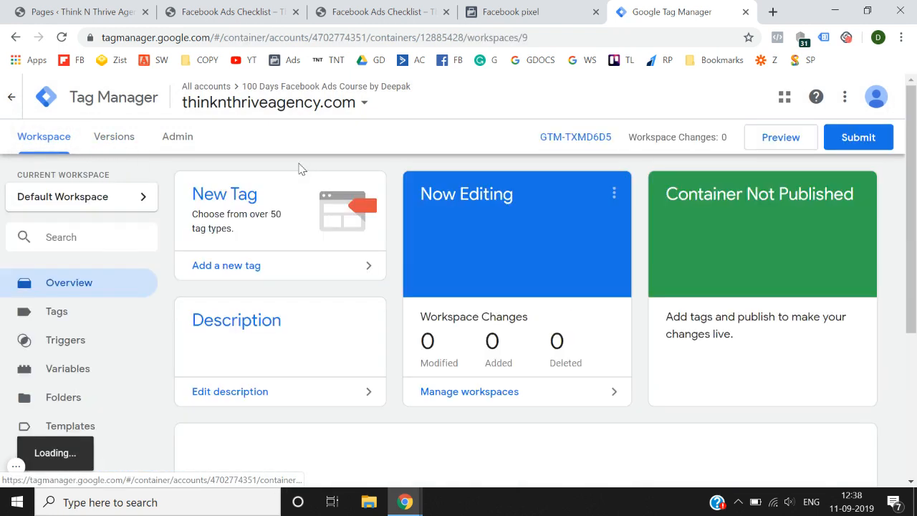
{"action": "left_click", "coordinate": [779, 140]}
{"action": "left_click", "coordinate": [779, 141]}
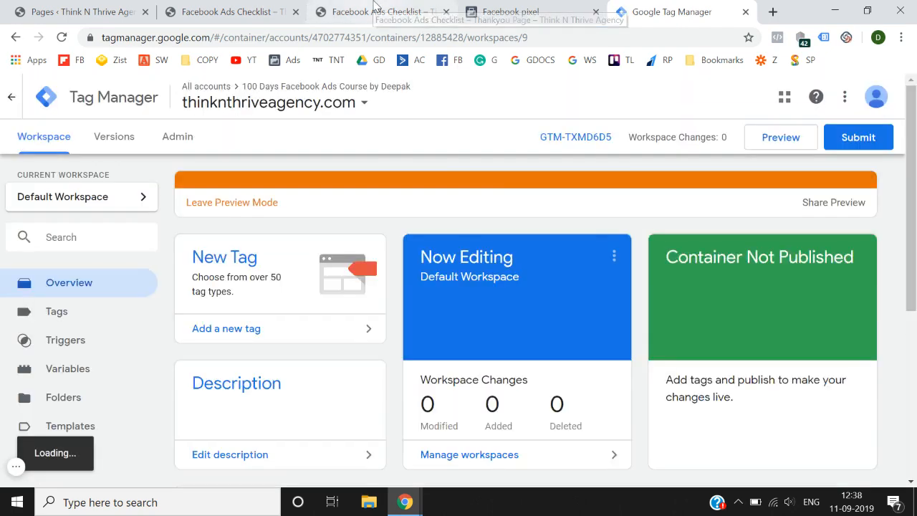
Reload the thank-you page and examine its fired tags in the Tag Manager debug pane and its events in Facebook Pixel Helper.
{"action": "left_click", "coordinate": [375, 9]}
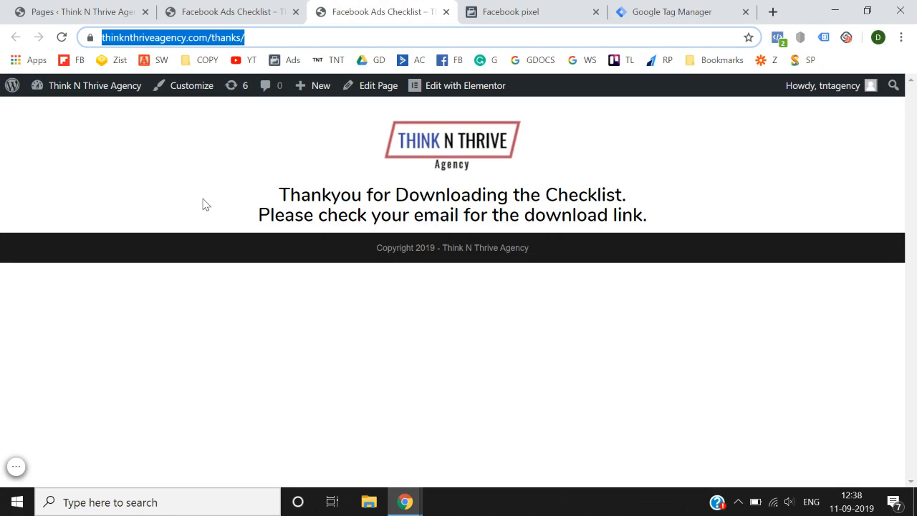
{"action": "key", "text": "F5"}
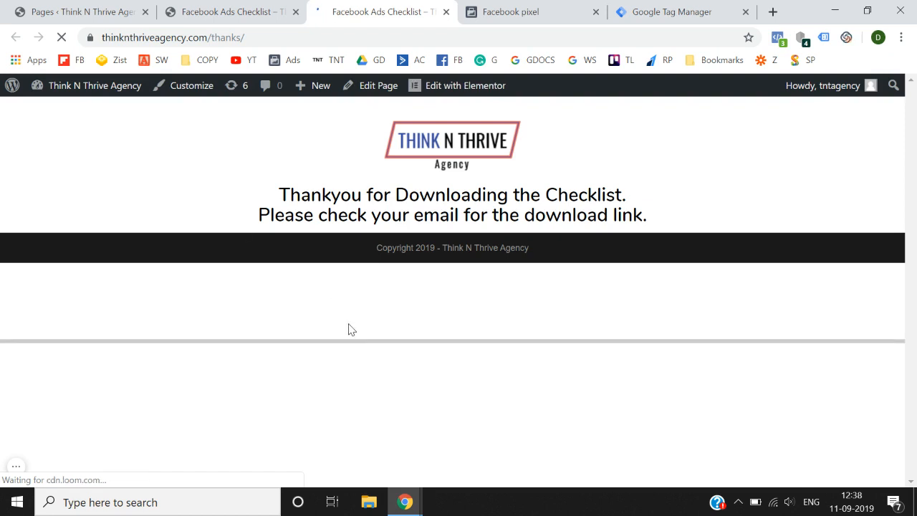
{"action": "left_click_drag", "start_coordinate": [360, 340], "coordinate": [380, 294]}
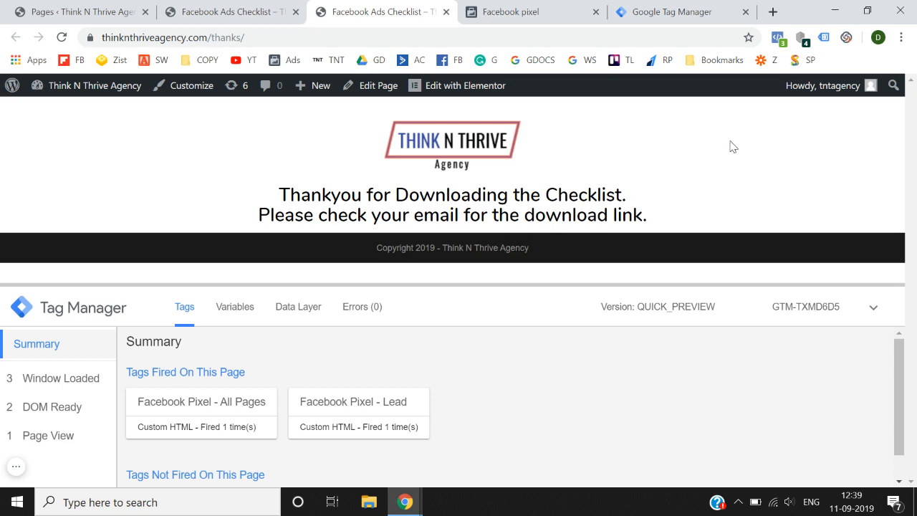
{"action": "left_click", "coordinate": [777, 37]}
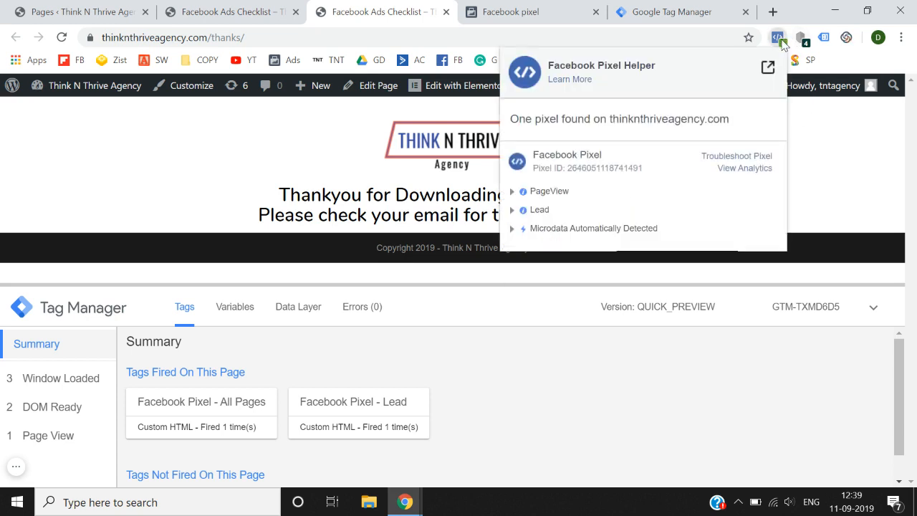
{"action": "left_click", "coordinate": [244, 170]}
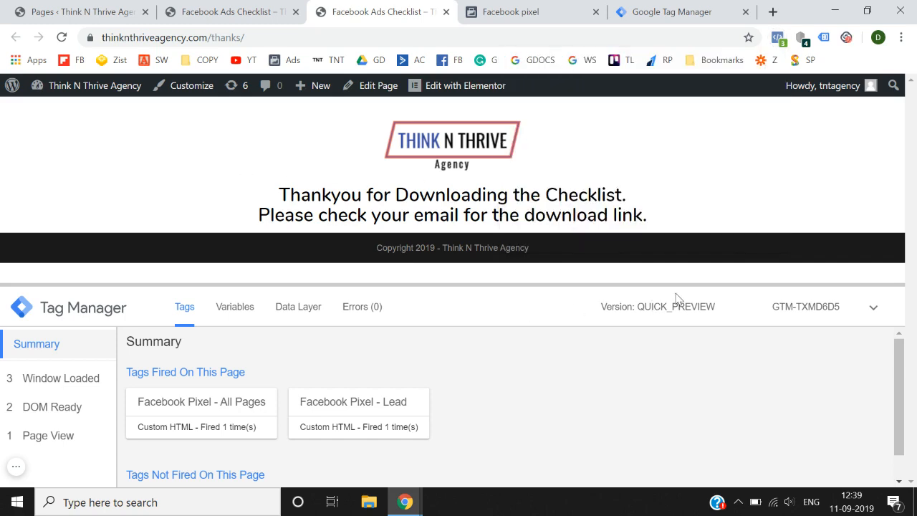
Leave preview mode in Google Tag Manager and reload the thank-you page without the debug pane.
{"action": "left_click", "coordinate": [637, 7]}
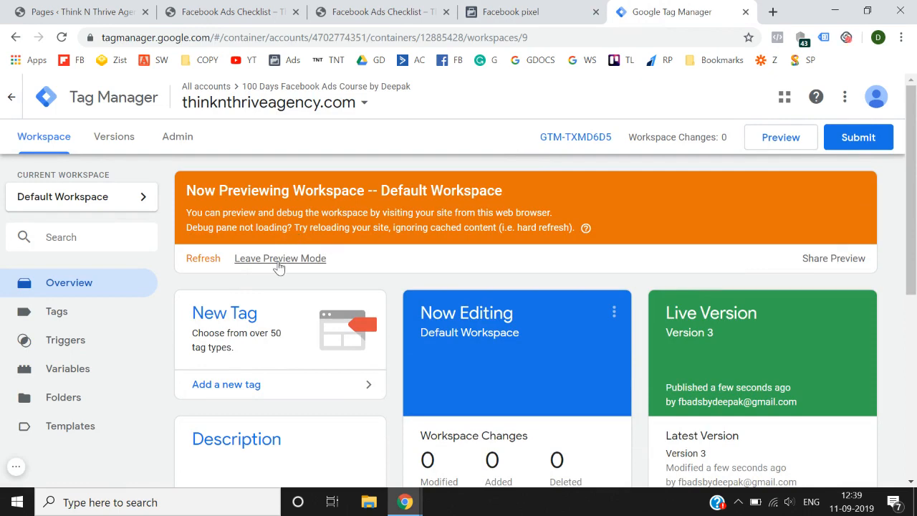
{"action": "left_click", "coordinate": [278, 260]}
{"action": "left_click", "coordinate": [565, 246]}
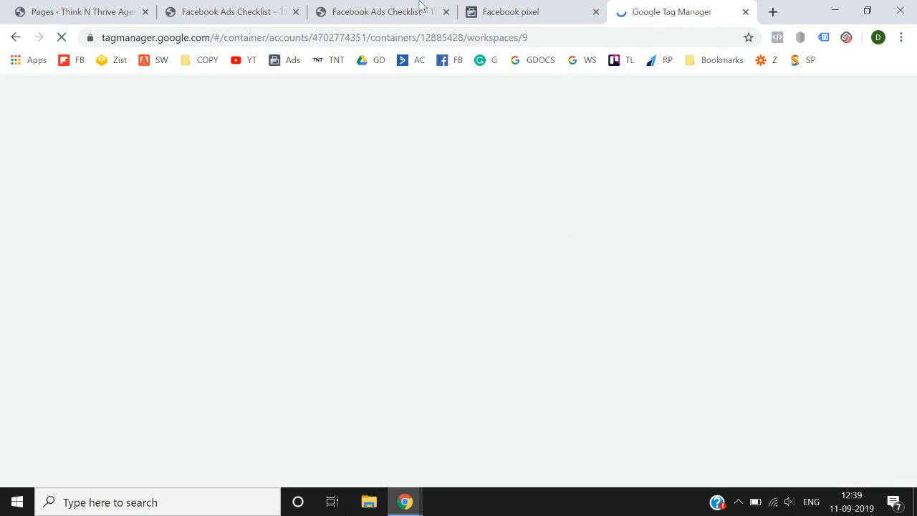
{"action": "left_click", "coordinate": [415, 9]}
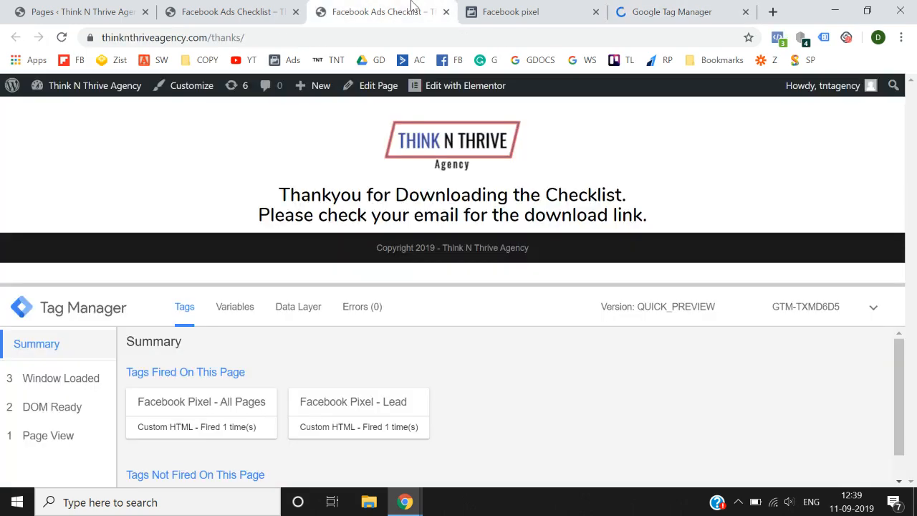
{"action": "left_click", "coordinate": [62, 38]}
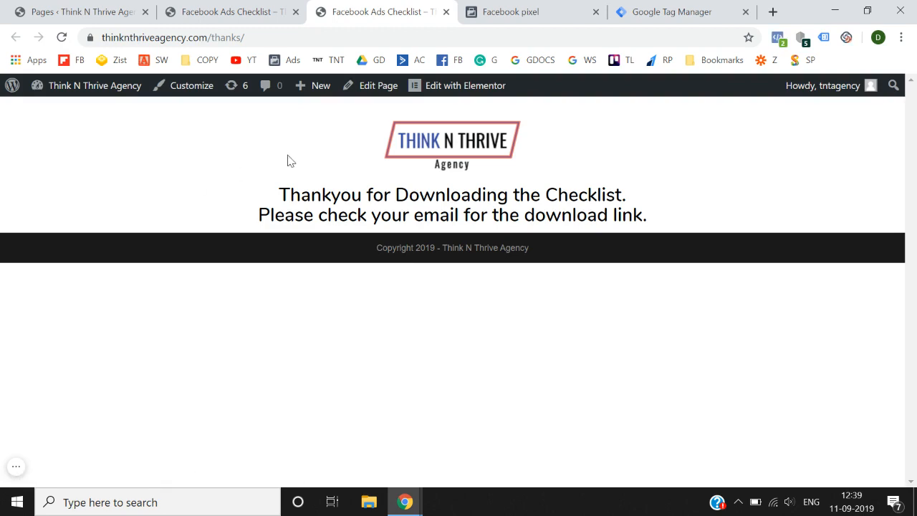
Finish the Install pixel code dialog in Facebook Events Manager and view the pixel's activity graph.
{"action": "left_click", "coordinate": [533, 10]}
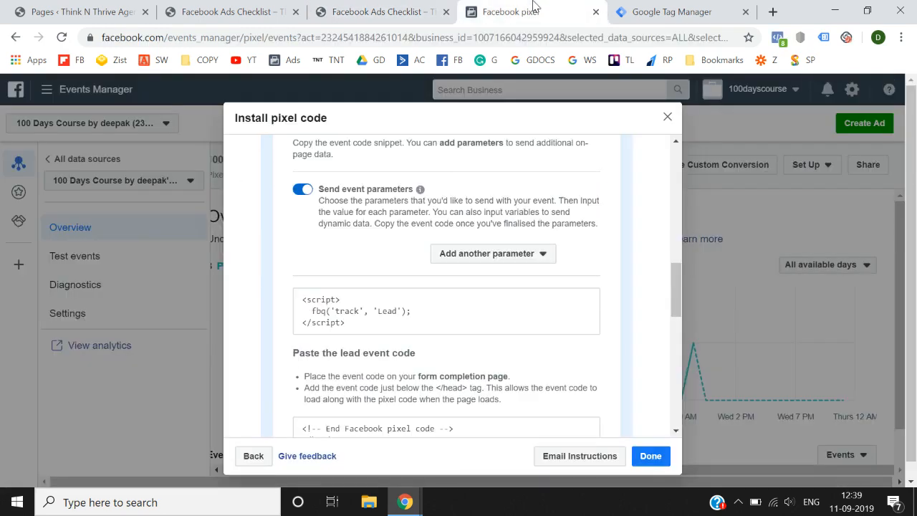
{"action": "left_click", "coordinate": [650, 458]}
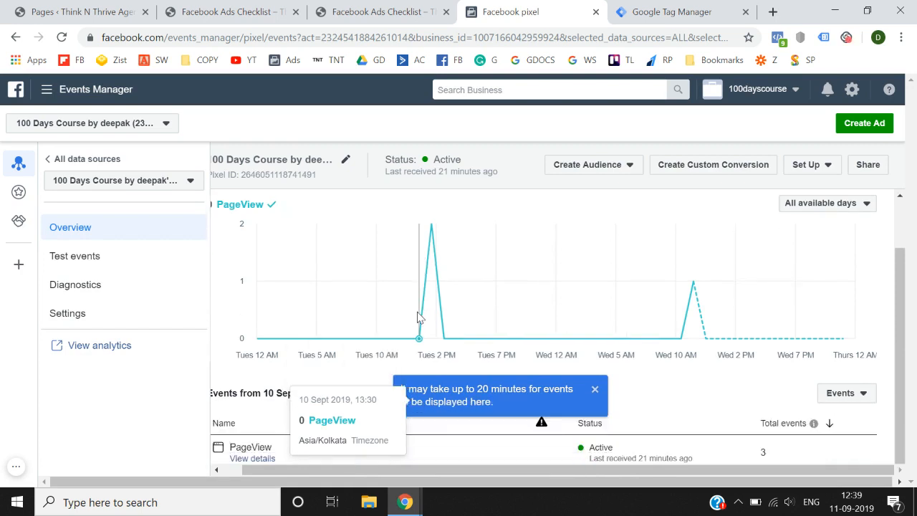
{"action": "scroll", "coordinate": [419, 318], "scroll_direction": "down", "scroll_amount": 1}
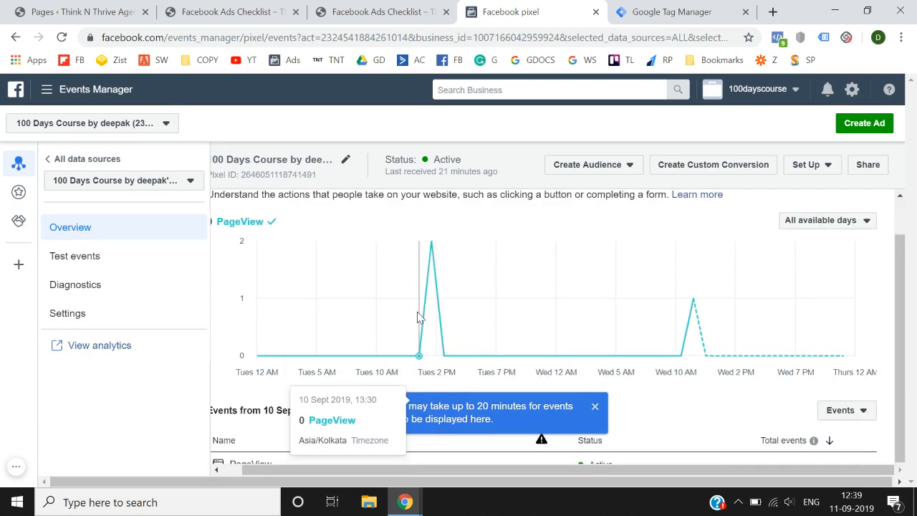
Examine the pixel's settings, including cookie usage, advanced matching, event setup and traffic permissions, and return to the overview.
{"action": "left_click", "coordinate": [134, 324]}
{"action": "scroll", "coordinate": [265, 336], "scroll_direction": "down", "scroll_amount": 5}
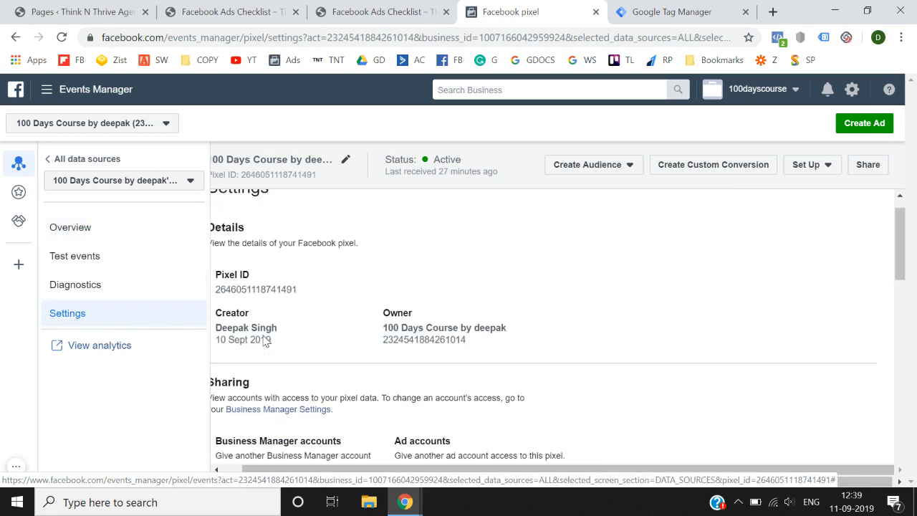
{"action": "scroll", "coordinate": [264, 335], "scroll_direction": "down", "scroll_amount": 6}
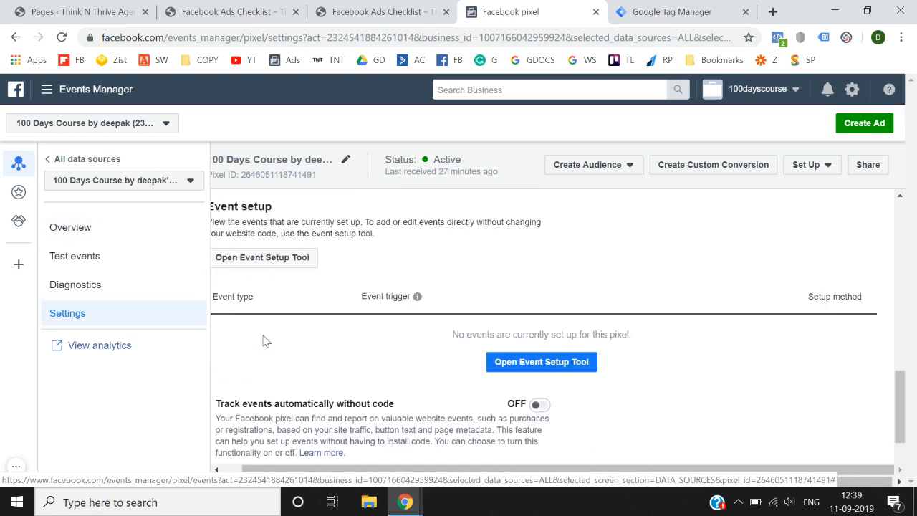
{"action": "scroll", "coordinate": [272, 342], "scroll_direction": "up", "scroll_amount": 1}
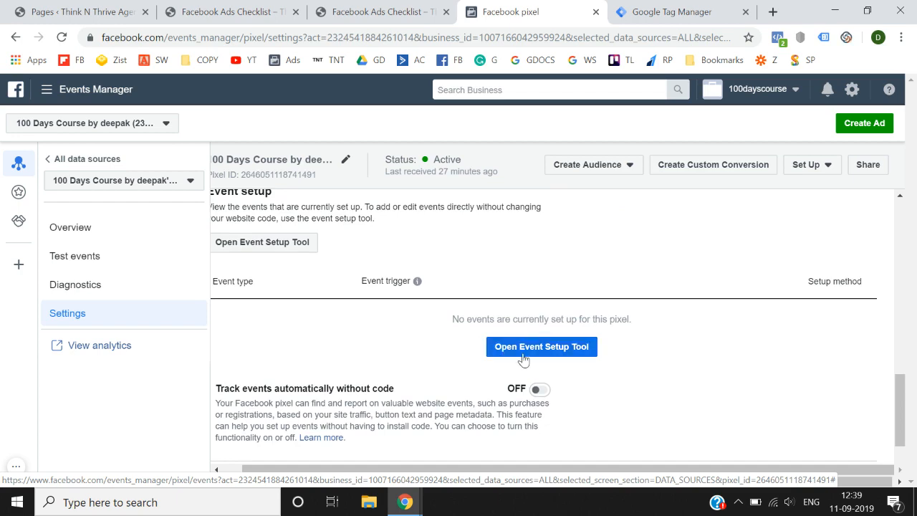
{"action": "scroll", "coordinate": [409, 336], "scroll_direction": "down", "scroll_amount": 2}
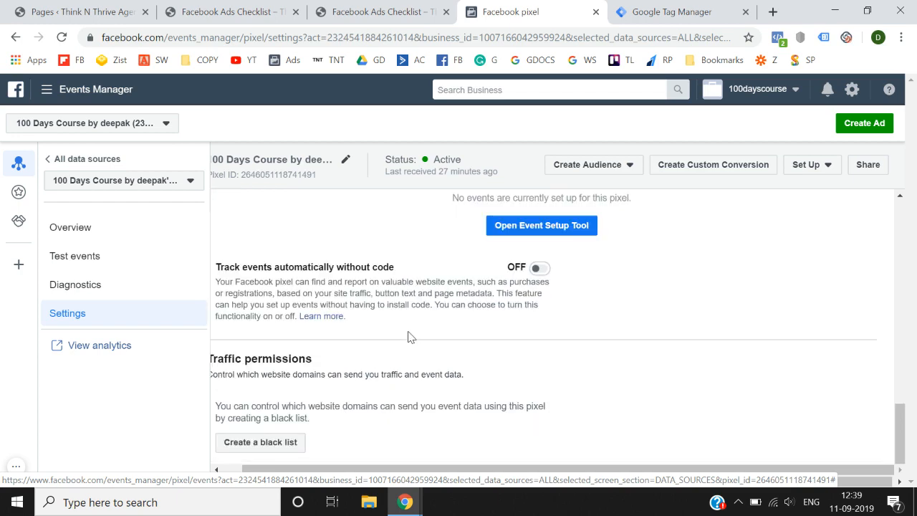
{"action": "scroll", "coordinate": [391, 348], "scroll_direction": "up", "scroll_amount": 4}
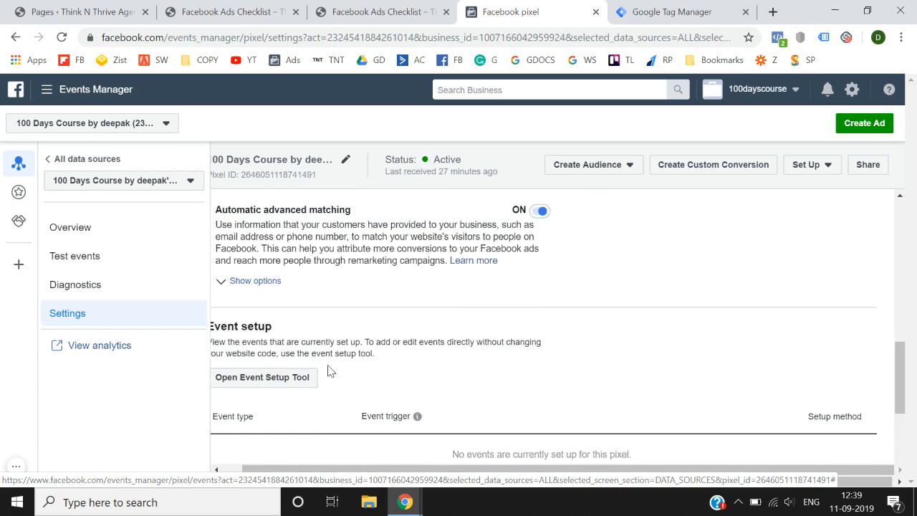
{"action": "scroll", "coordinate": [414, 374], "scroll_direction": "up", "scroll_amount": 1}
{"action": "scroll", "coordinate": [413, 374], "scroll_direction": "up", "scroll_amount": 10}
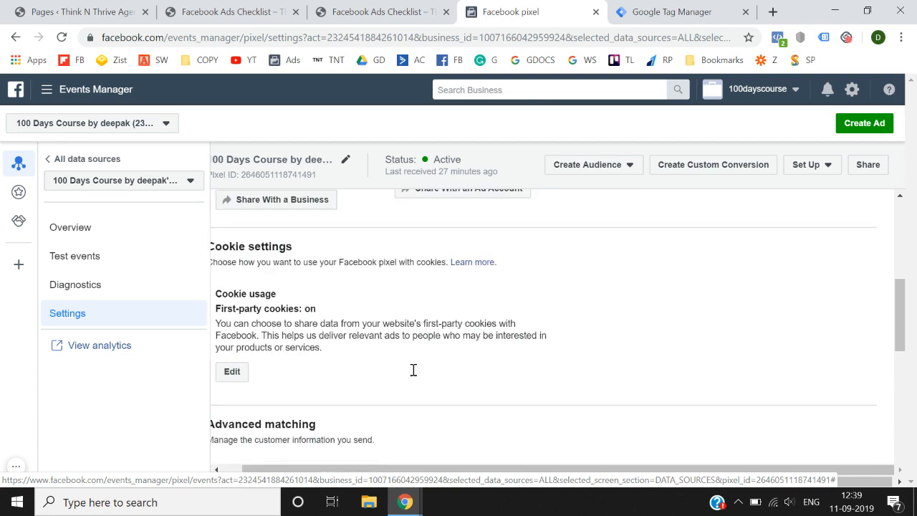
{"action": "left_click", "coordinate": [124, 229]}
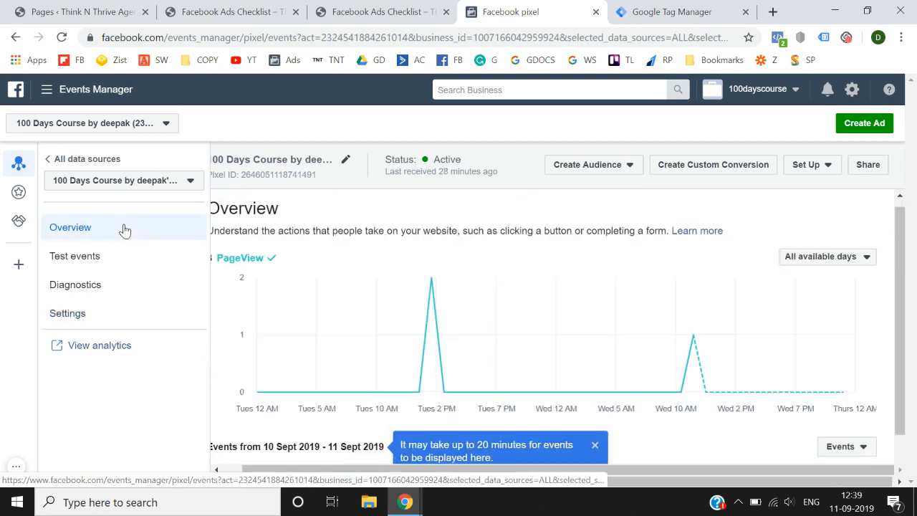
Open the pixel's Test events tool and launch thinknthriveagency.com from it as the website to test.
{"action": "left_click", "coordinate": [96, 263]}
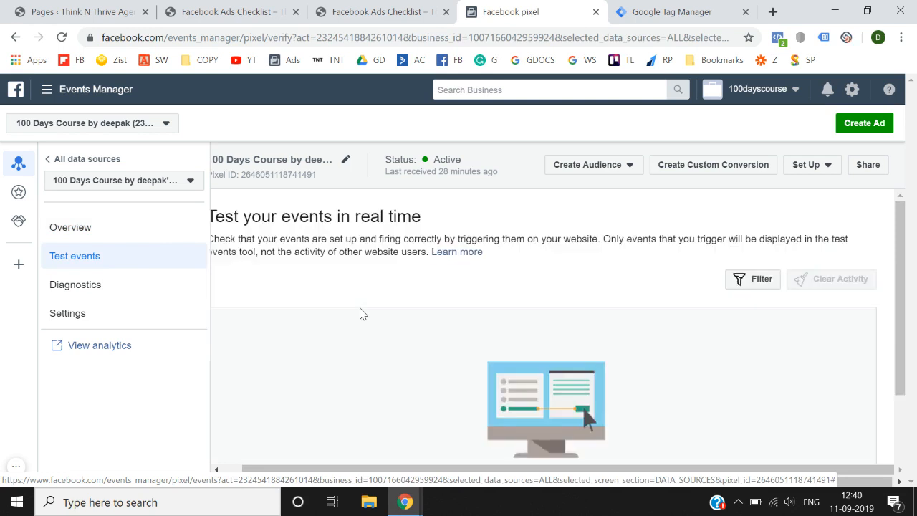
{"action": "scroll", "coordinate": [361, 312], "scroll_direction": "down", "scroll_amount": 2}
{"action": "scroll", "coordinate": [361, 313], "scroll_direction": "up", "scroll_amount": 2}
{"action": "scroll", "coordinate": [361, 313], "scroll_direction": "down", "scroll_amount": 2}
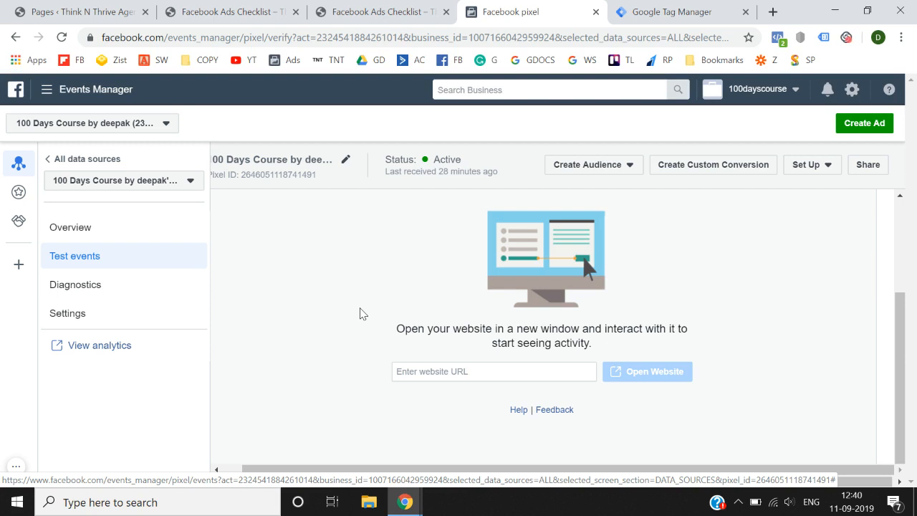
{"action": "left_click", "coordinate": [436, 371]}
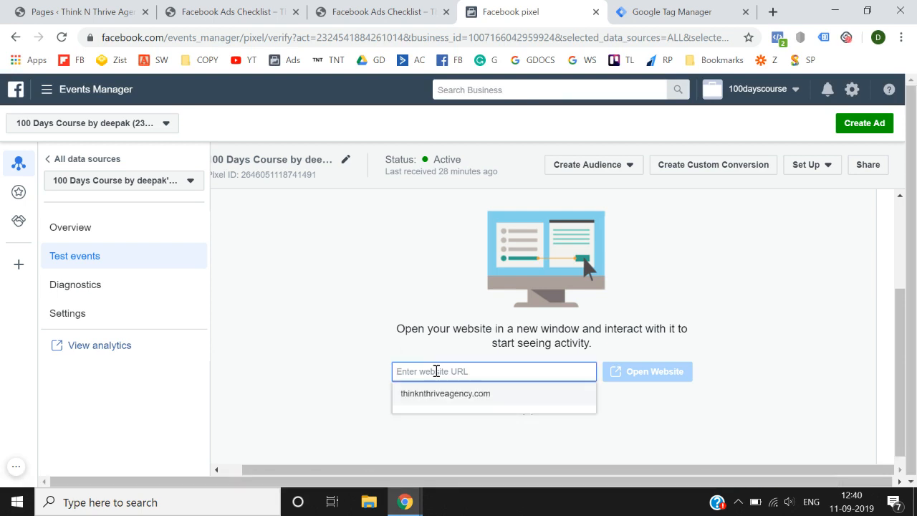
{"action": "left_click", "coordinate": [444, 393]}
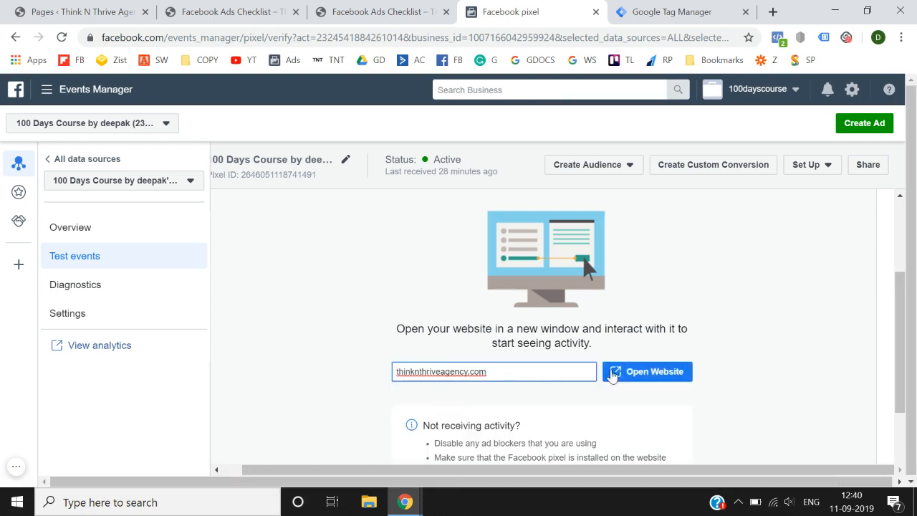
{"action": "left_click", "coordinate": [640, 373]}
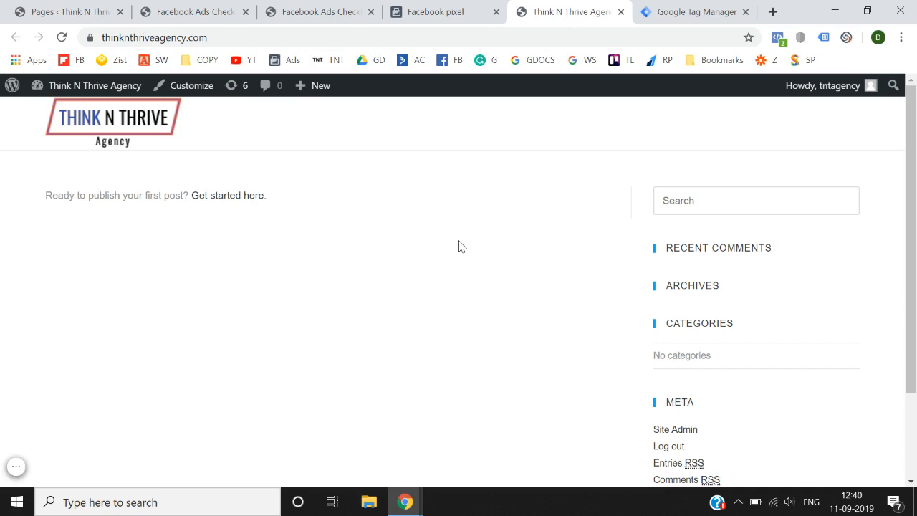
Check the test events list for activity from the newly opened home page.
{"action": "left_click", "coordinate": [433, 10]}
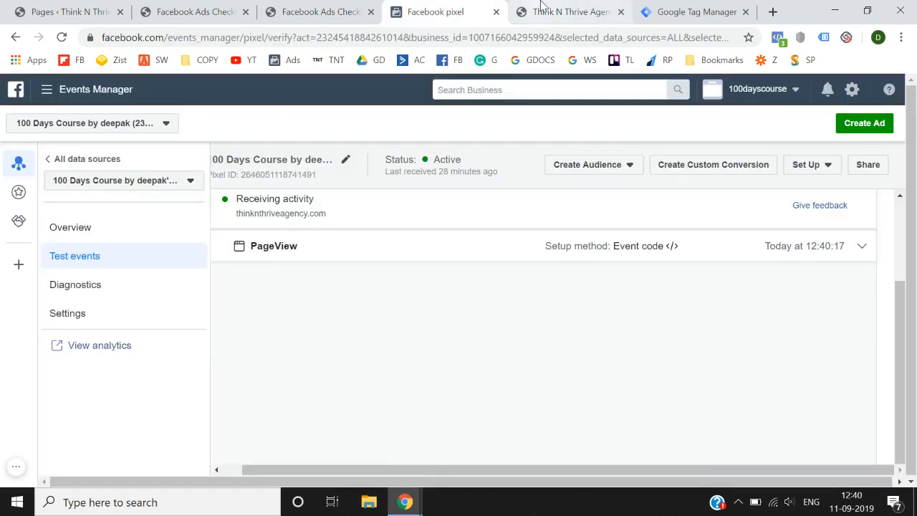
{"action": "left_click", "coordinate": [566, 12]}
{"action": "left_click", "coordinate": [440, 10]}
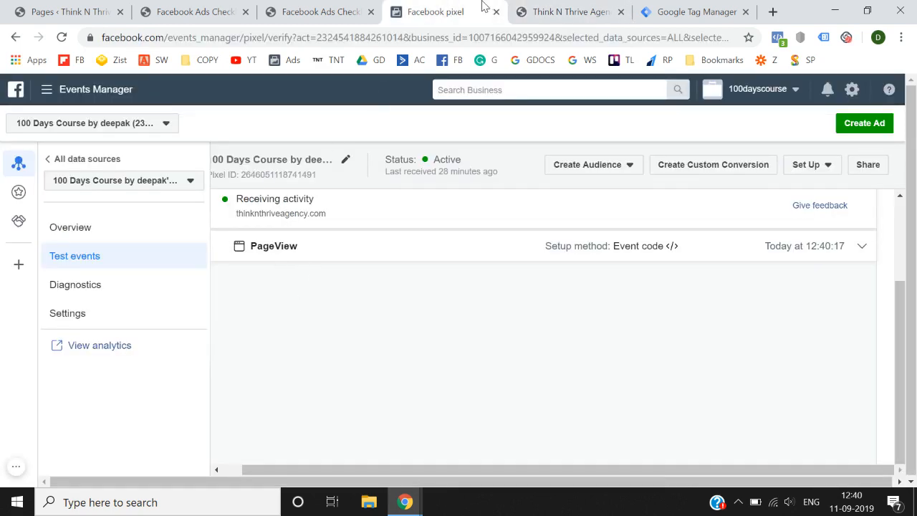
{"action": "left_click", "coordinate": [557, 10]}
Copy the thank-you page's address and load thinknthriveagency.com/thanks/ in place of the home page opened for testing.
{"action": "left_click", "coordinate": [289, 7]}
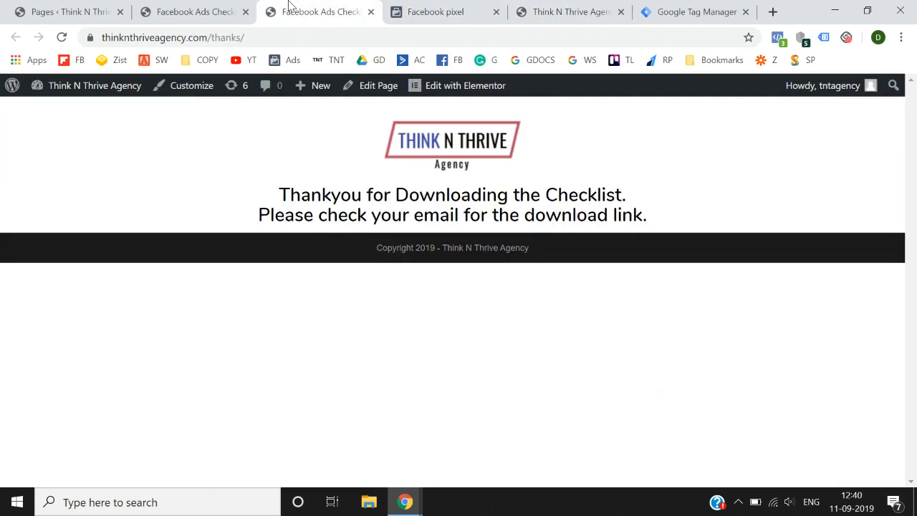
{"action": "left_click", "coordinate": [307, 37]}
{"action": "key", "text": "ctrl+c"}
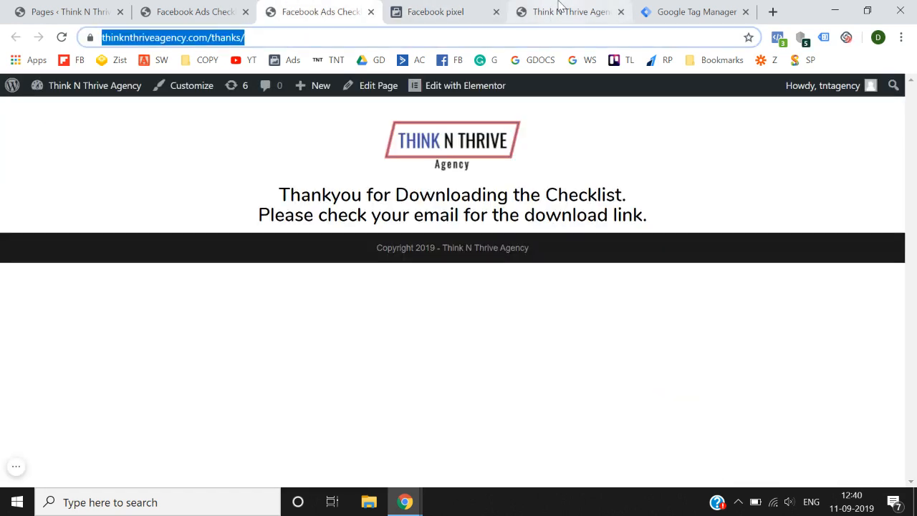
{"action": "left_click", "coordinate": [553, 13]}
{"action": "left_click", "coordinate": [548, 37]}
{"action": "key", "text": "ctrl+v"}
{"action": "key", "text": "Return"}
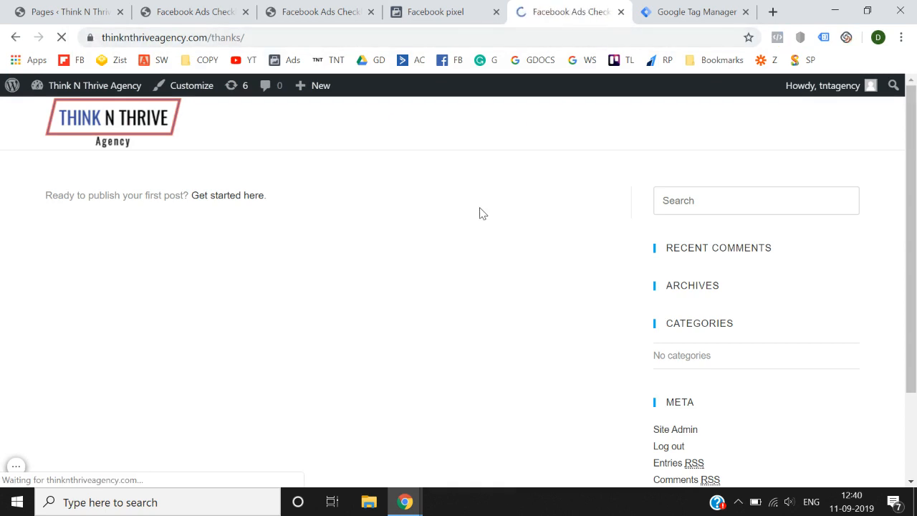
Examine the test events for the thank-you page visit and compare them with the thank-you and checklist pages.
{"action": "left_click", "coordinate": [481, 7]}
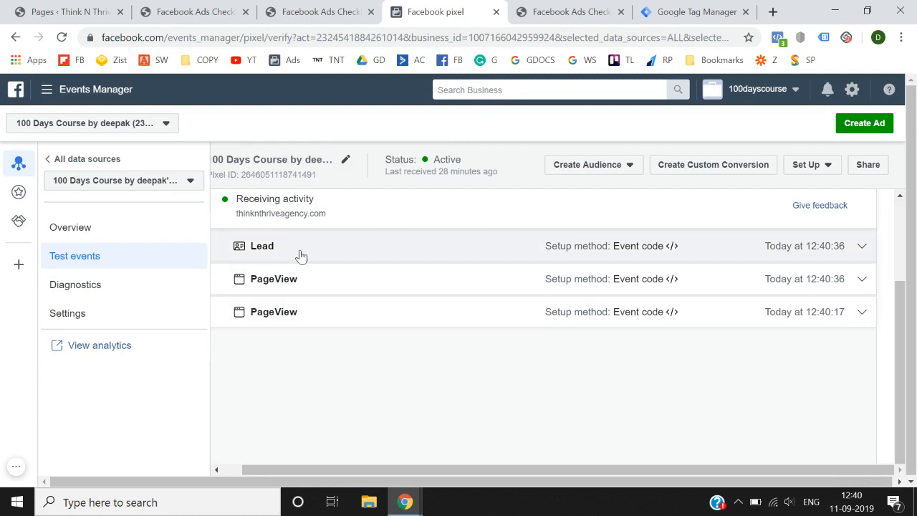
{"action": "left_click", "coordinate": [562, 7]}
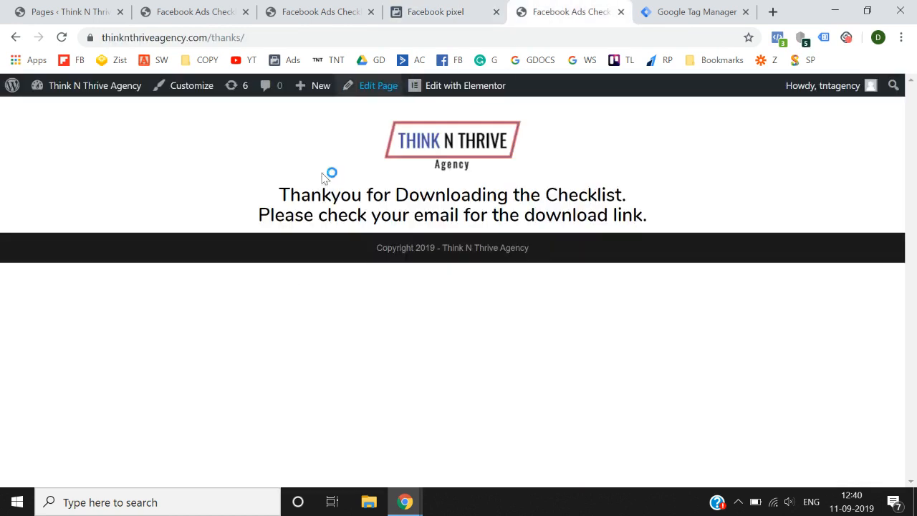
{"action": "left_click", "coordinate": [451, 7]}
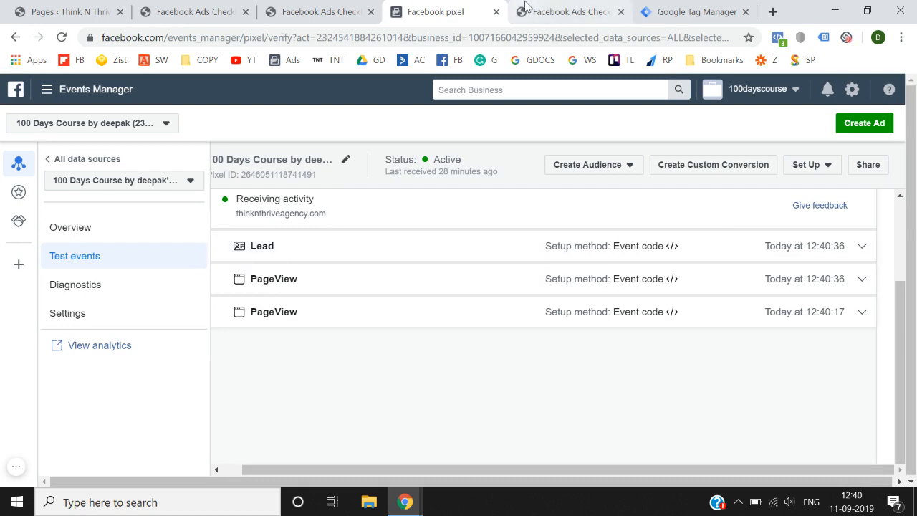
{"action": "key", "text": "ctrl+Tab"}
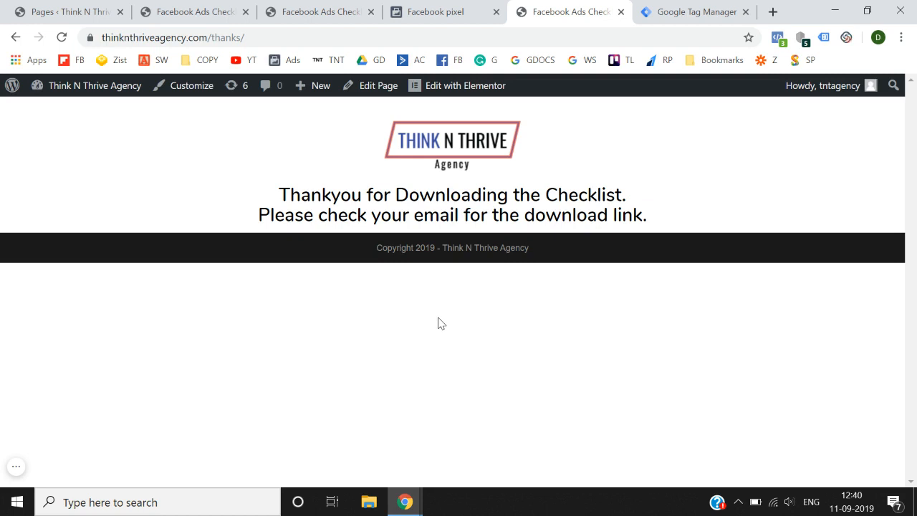
{"action": "left_click", "coordinate": [449, 7]}
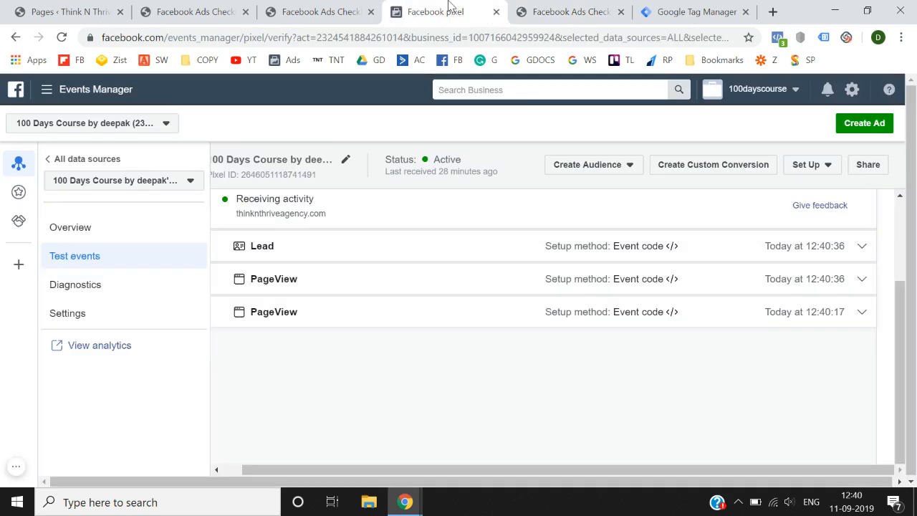
{"action": "left_click", "coordinate": [242, 5]}
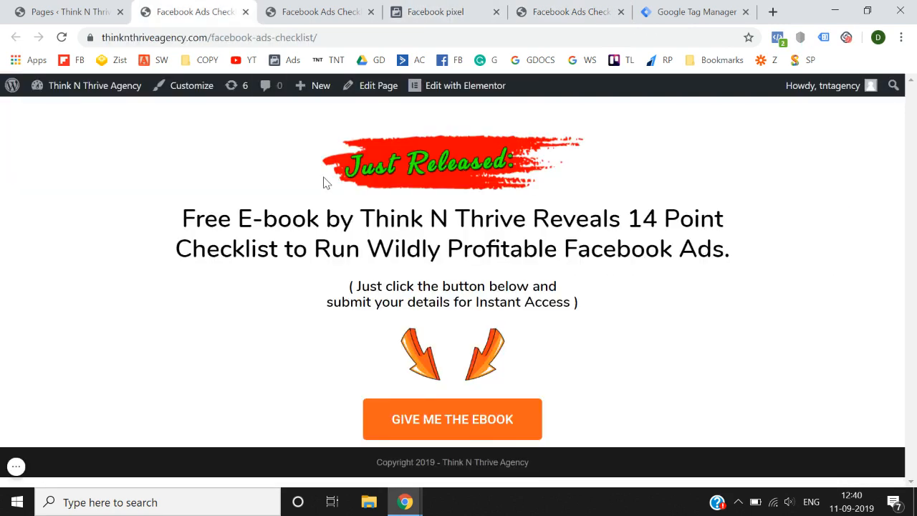
{"action": "left_click", "coordinate": [310, 6]}
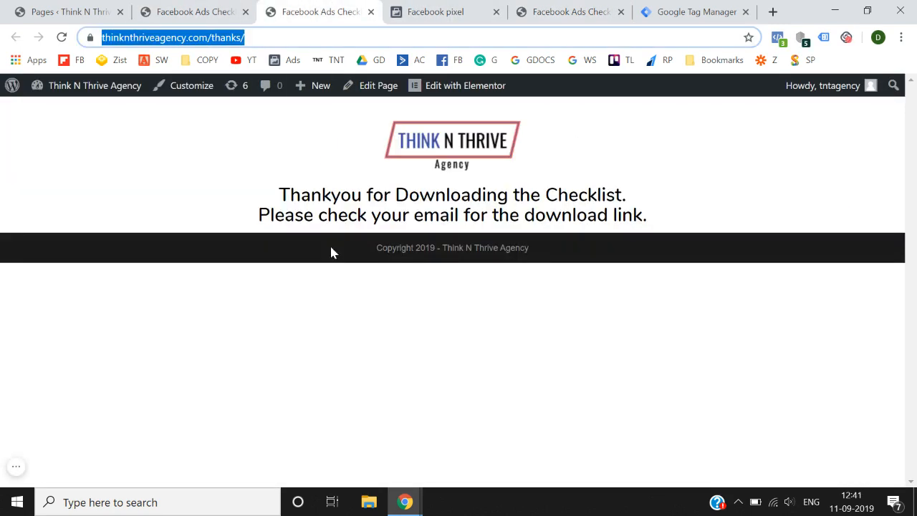
Return to the WordPress pages list, then create and publish a new page titled "Contact us".
{"action": "left_click", "coordinate": [43, 5]}
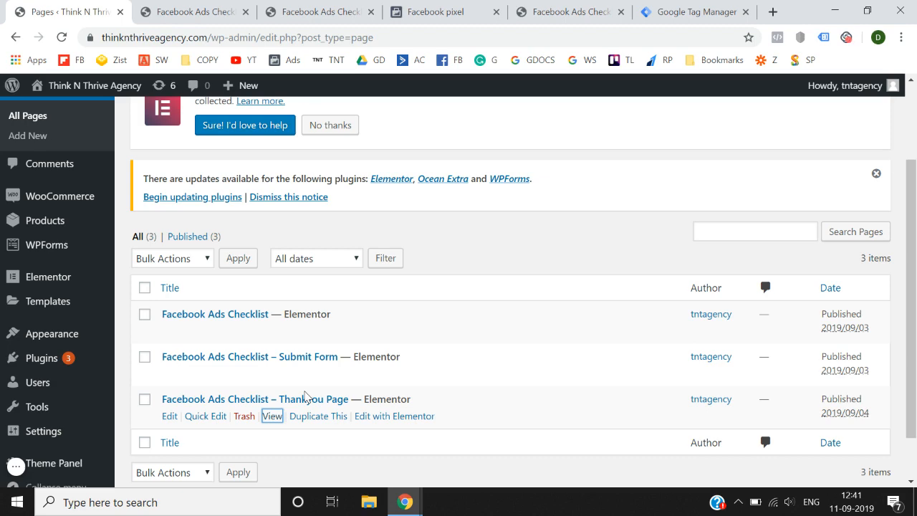
{"action": "scroll", "coordinate": [518, 195], "scroll_direction": "up", "scroll_amount": 2}
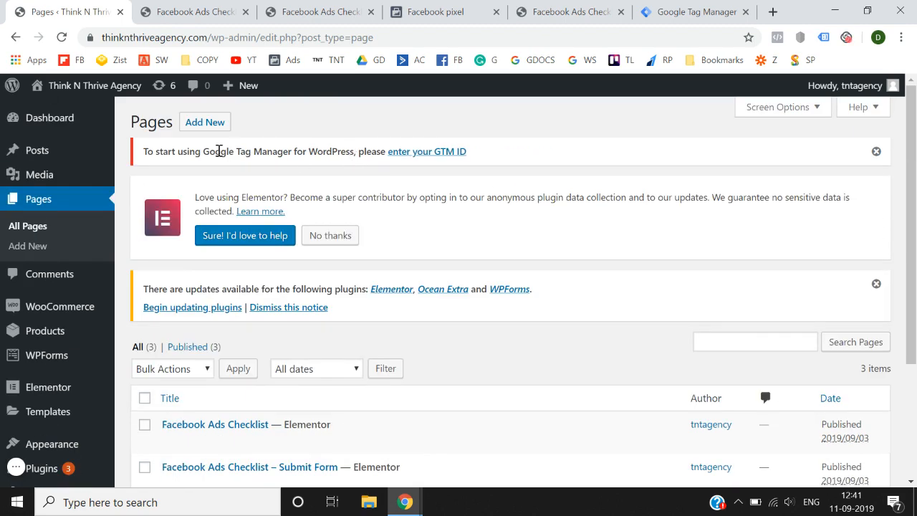
{"action": "left_click", "coordinate": [207, 133]}
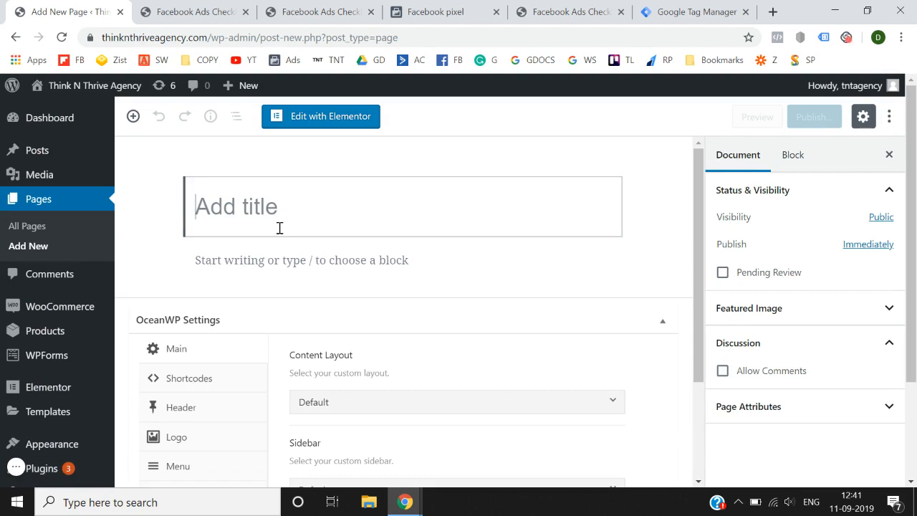
{"action": "type", "text": "Contact "}
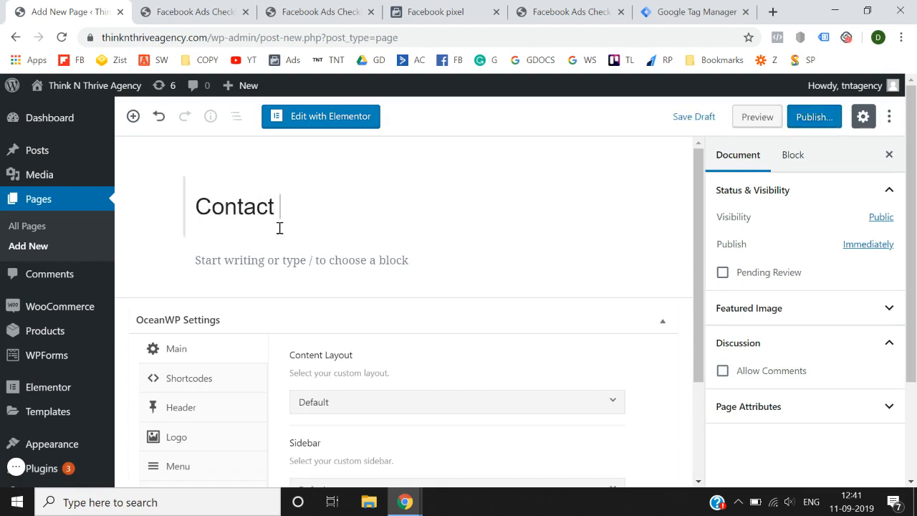
{"action": "type", "text": "us"}
{"action": "left_click", "coordinate": [813, 116]}
{"action": "left_click", "coordinate": [815, 119]}
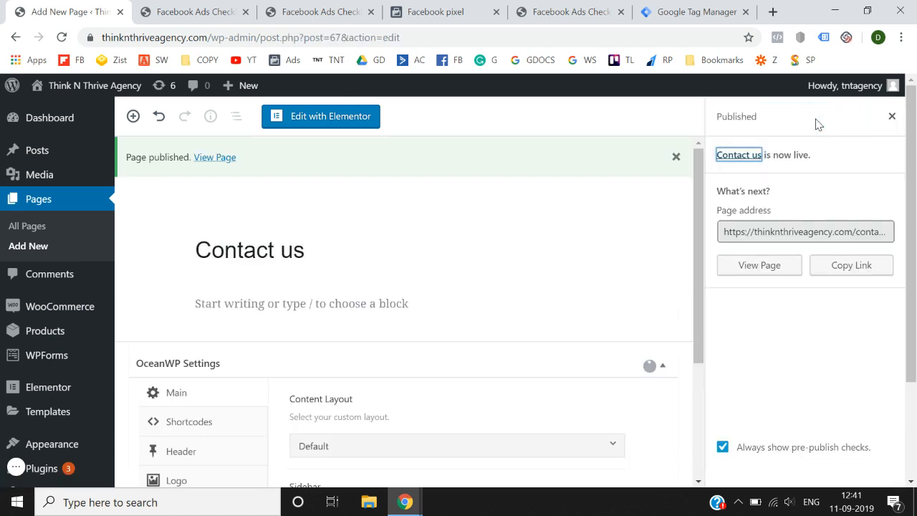
Copy the published Contact us page's address and load thinknthriveagency.com/contact-us/ in place of the page opened for event testing.
{"action": "left_click", "coordinate": [797, 237]}
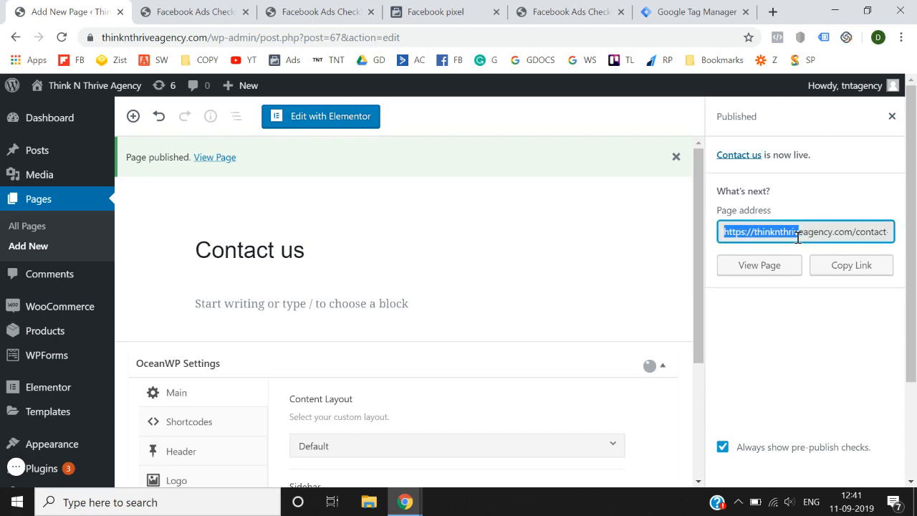
{"action": "key", "text": "ctrl+a"}
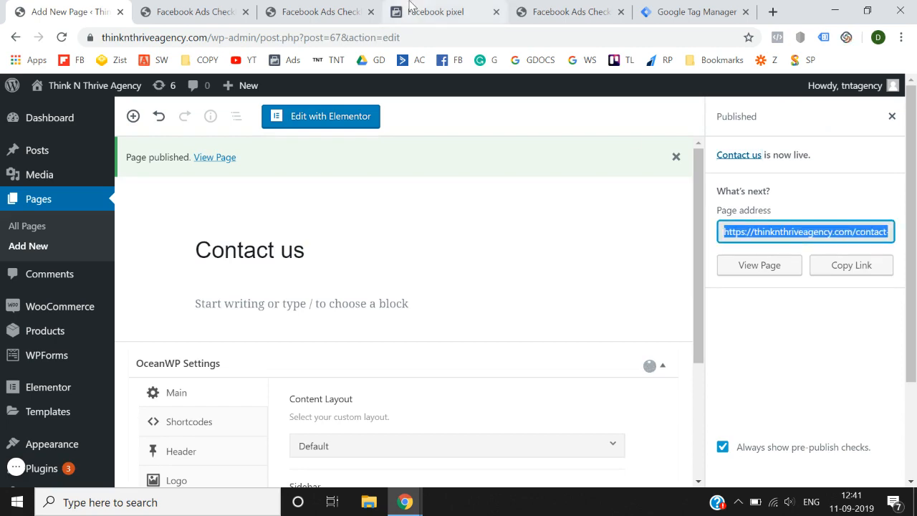
{"action": "left_click", "coordinate": [192, 12]}
{"action": "left_click", "coordinate": [462, 8]}
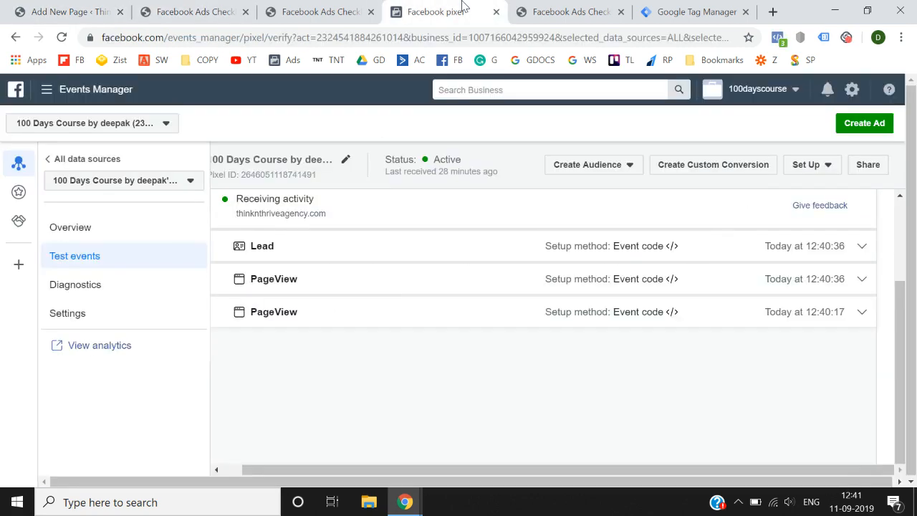
{"action": "left_click", "coordinate": [569, 12]}
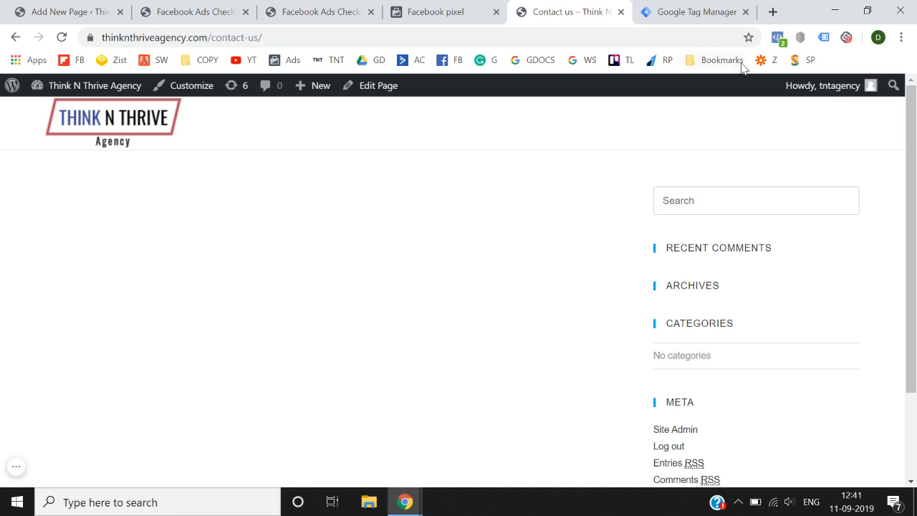
Check which pixel events fire on the contact page using Facebook Pixel Helper and the Test events list.
{"action": "left_click", "coordinate": [779, 38]}
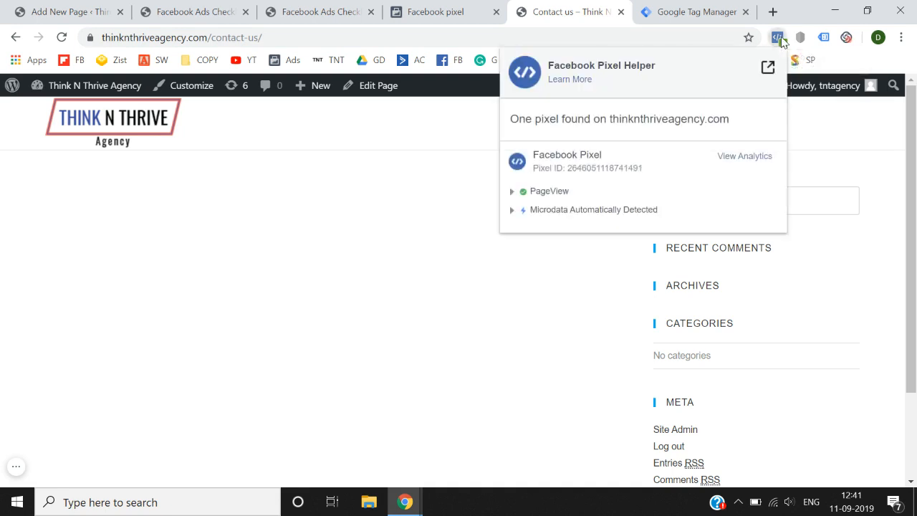
{"action": "left_click", "coordinate": [462, 333]}
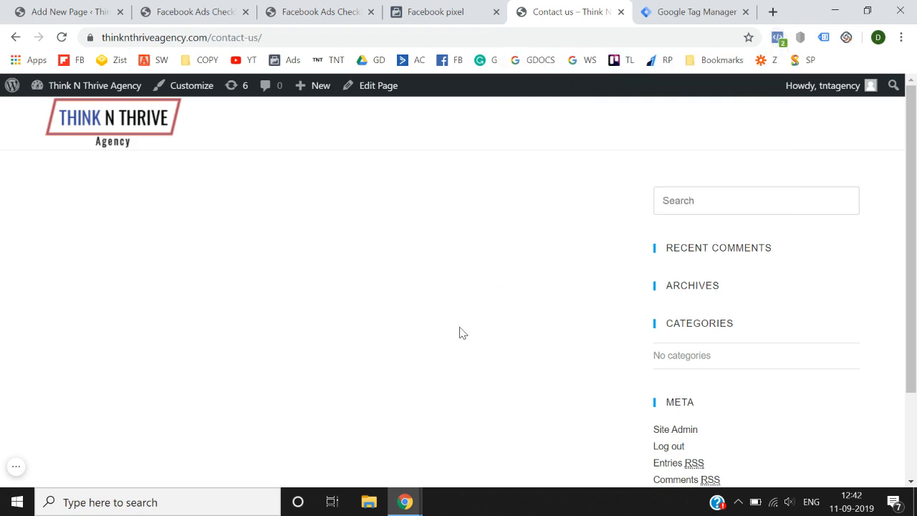
{"action": "left_click", "coordinate": [486, 6]}
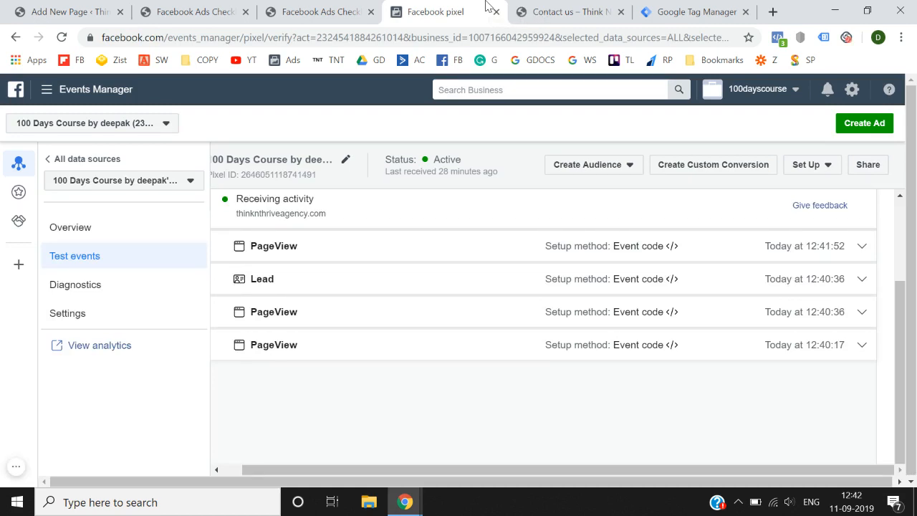
Start setting up new events for the pixel with manually added event code and find the Contact event.
{"action": "left_click", "coordinate": [811, 167]}
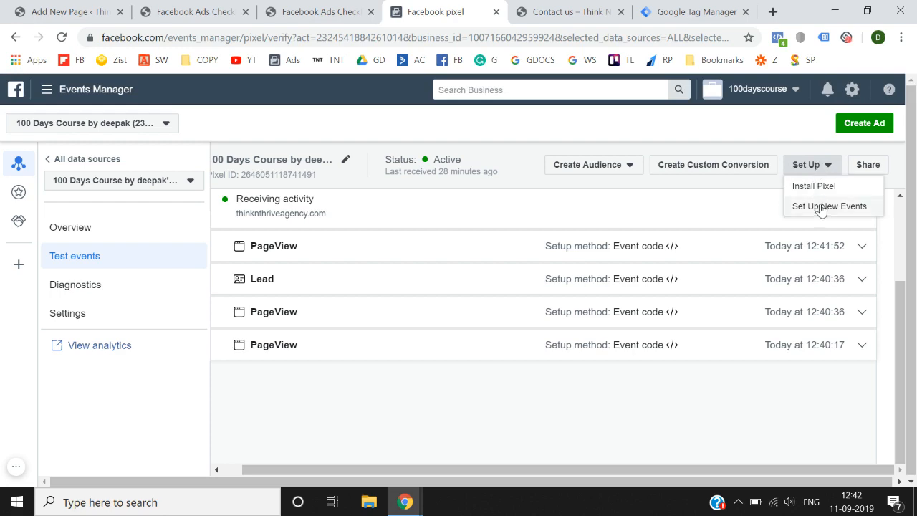
{"action": "left_click", "coordinate": [822, 207]}
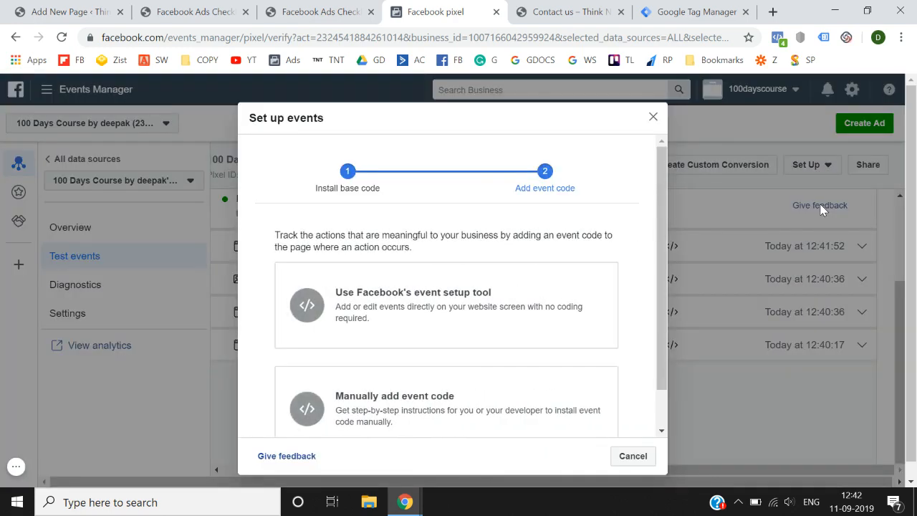
{"action": "left_click", "coordinate": [479, 402]}
{"action": "scroll", "coordinate": [479, 402], "scroll_direction": "down", "scroll_amount": 4}
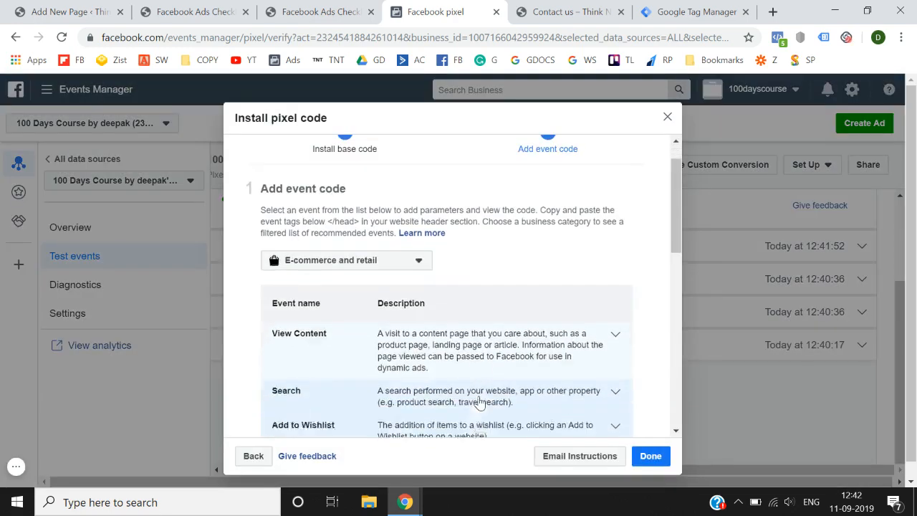
{"action": "scroll", "coordinate": [479, 403], "scroll_direction": "down", "scroll_amount": 3}
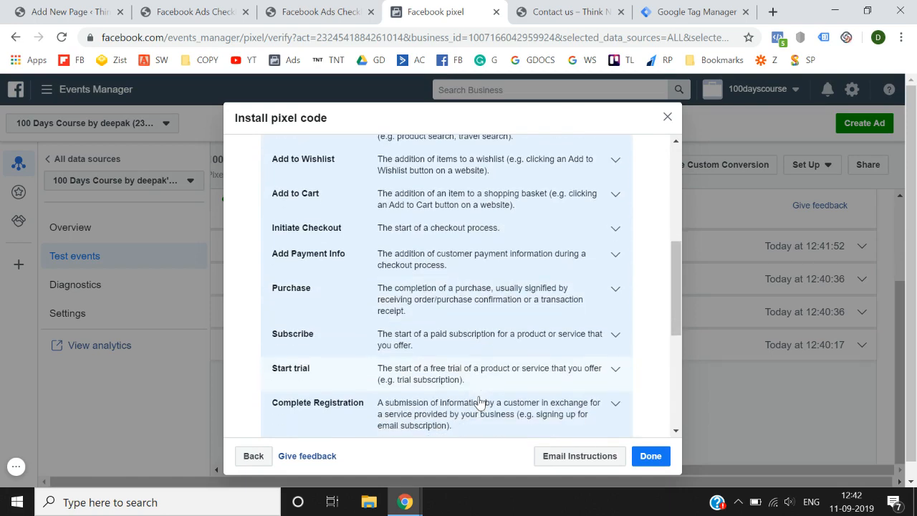
{"action": "scroll", "coordinate": [479, 403], "scroll_direction": "down", "scroll_amount": 1}
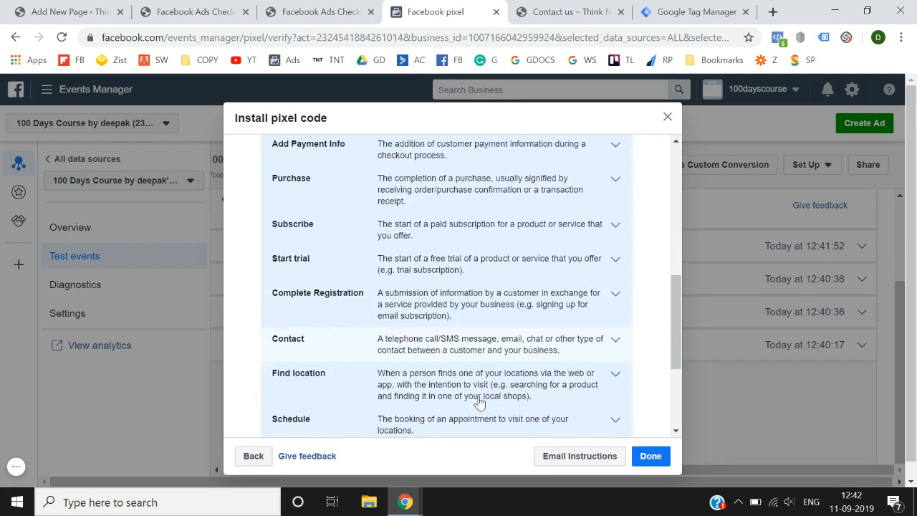
Expand the Contact event and copy its page-load event code snippet.
{"action": "left_click", "coordinate": [480, 351]}
{"action": "scroll", "coordinate": [481, 355], "scroll_direction": "down", "scroll_amount": 4}
{"action": "scroll", "coordinate": [481, 354], "scroll_direction": "down", "scroll_amount": 3}
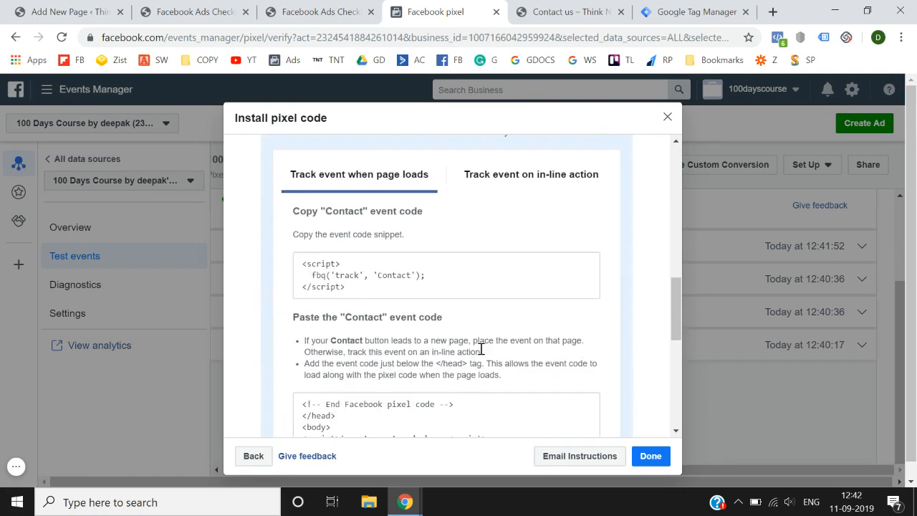
{"action": "left_click", "coordinate": [454, 293]}
{"action": "scroll", "coordinate": [454, 299], "scroll_direction": "down", "scroll_amount": 1}
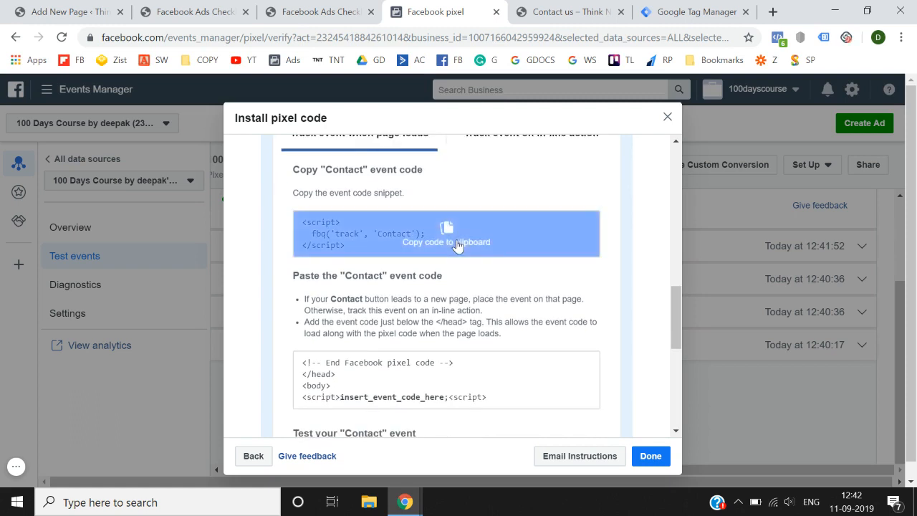
{"action": "left_click", "coordinate": [457, 246]}
Switch to Google Tag Manager and add a new tag named "Facebook Pixel - Contact".
{"action": "left_click", "coordinate": [671, 10]}
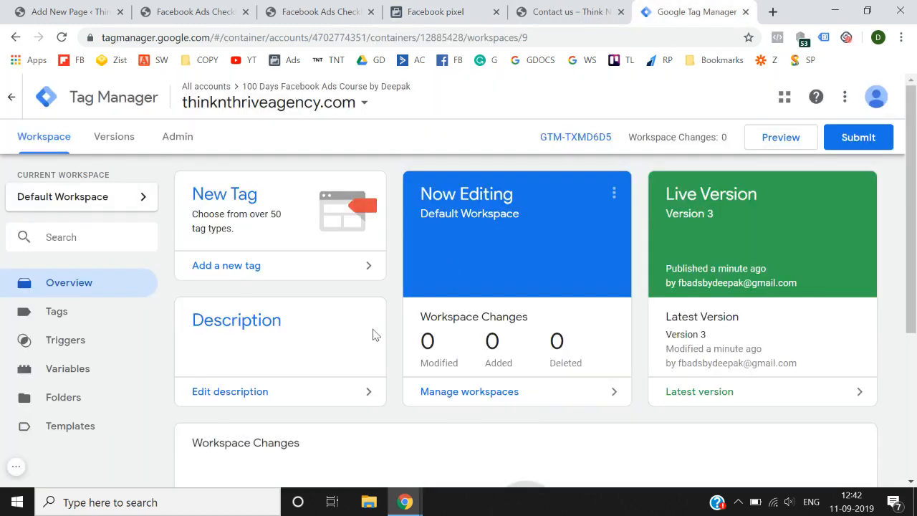
{"action": "left_click", "coordinate": [281, 280]}
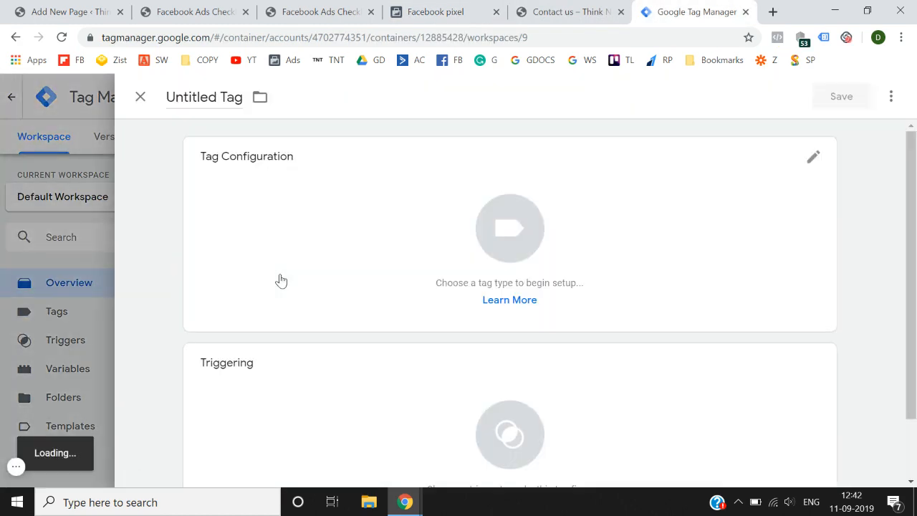
{"action": "left_click", "coordinate": [221, 100]}
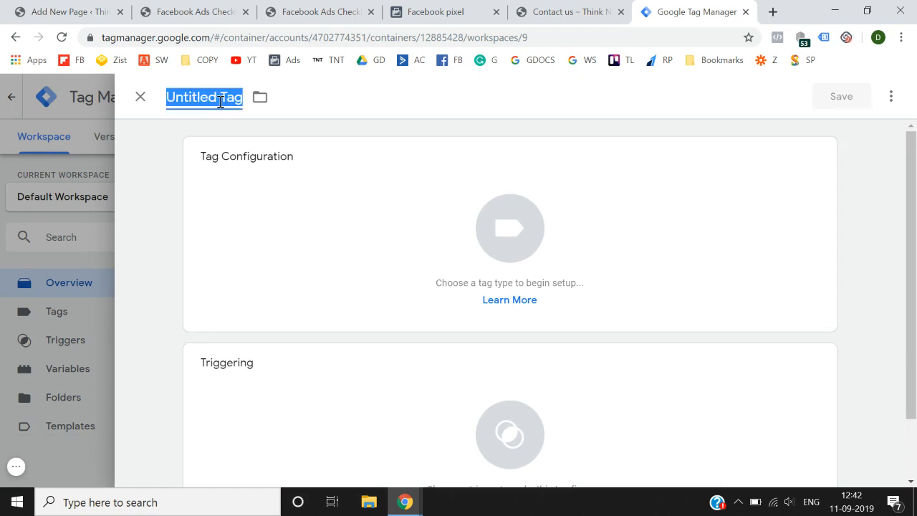
{"action": "type", "text": "Faceb"}
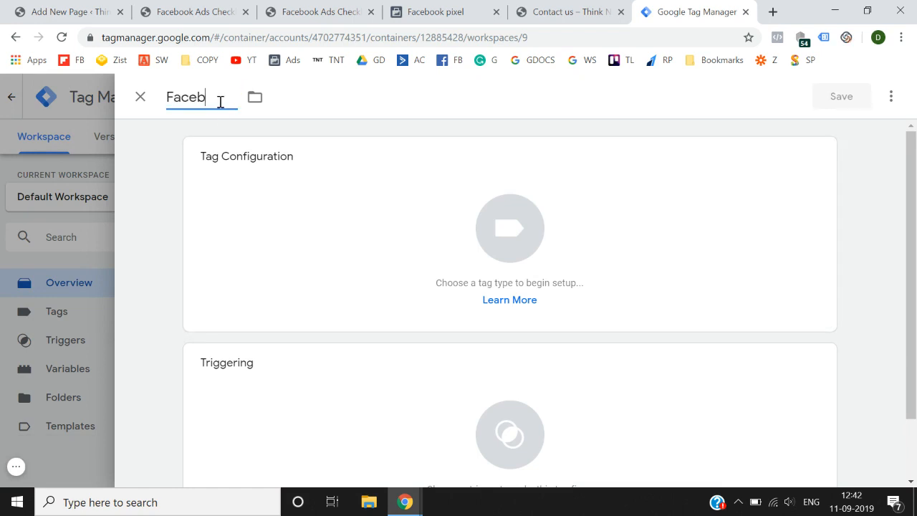
{"action": "type", "text": "ook Pixel - Contact"}
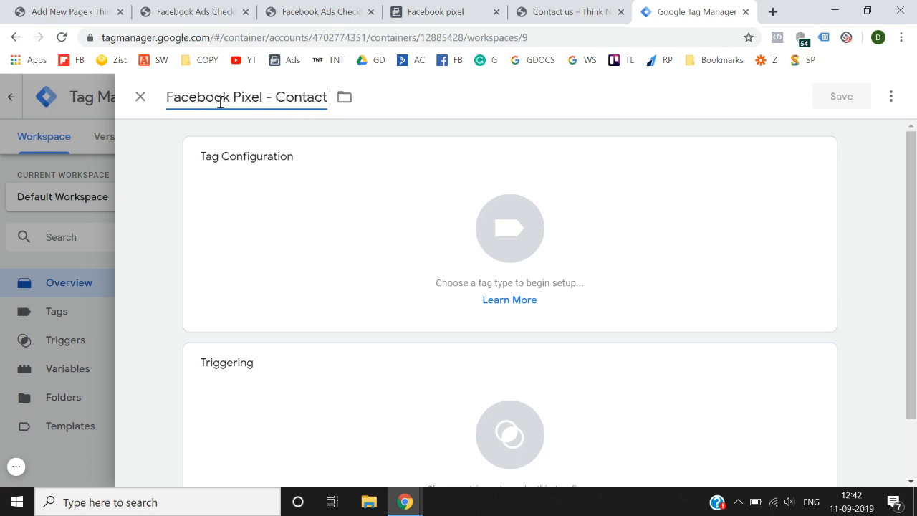
Set the tag type to Custom HTML and paste the copied Contact event code as its HTML.
{"action": "left_click", "coordinate": [493, 205]}
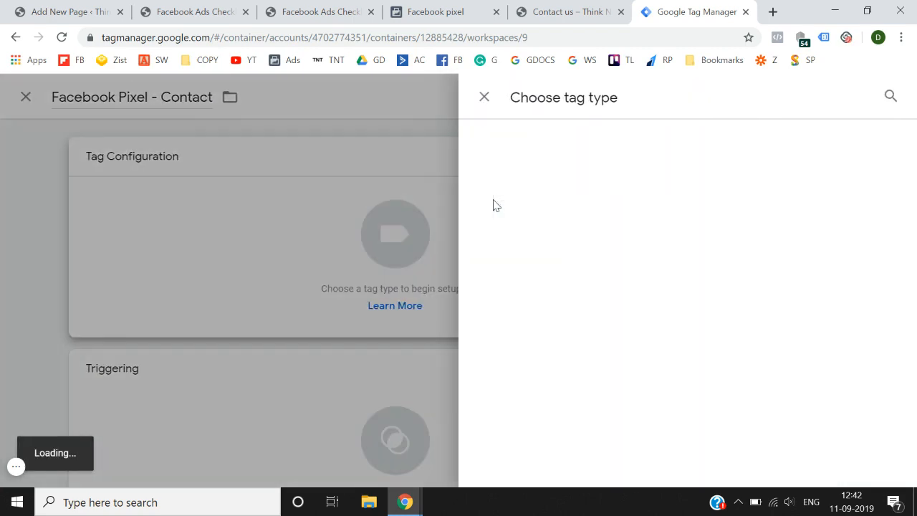
{"action": "left_click", "coordinate": [890, 95]}
{"action": "type", "text": "cus"}
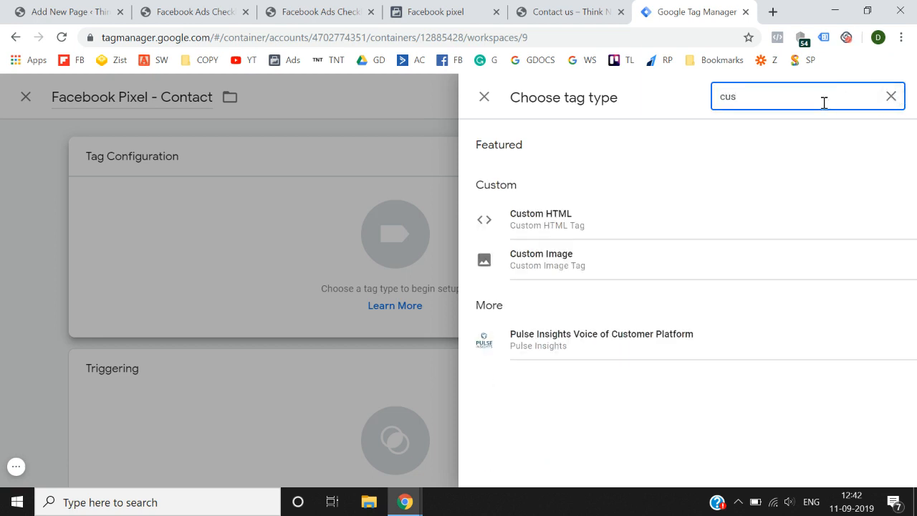
{"action": "left_click", "coordinate": [577, 228]}
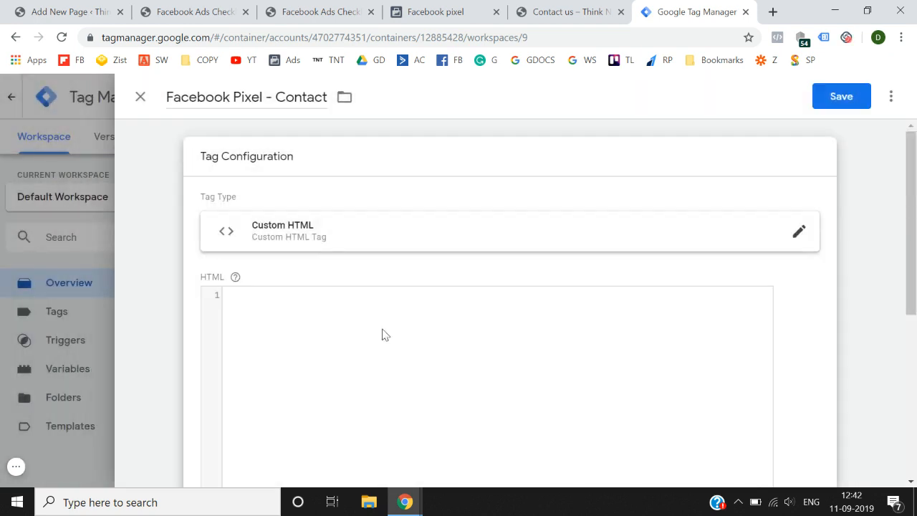
{"action": "left_click", "coordinate": [375, 341]}
{"action": "key", "text": "ctrl+v"}
Bring up the trigger choices for the Contact tag and copy the contact page's address from its browser tab.
{"action": "scroll", "coordinate": [374, 341], "scroll_direction": "down", "scroll_amount": 5}
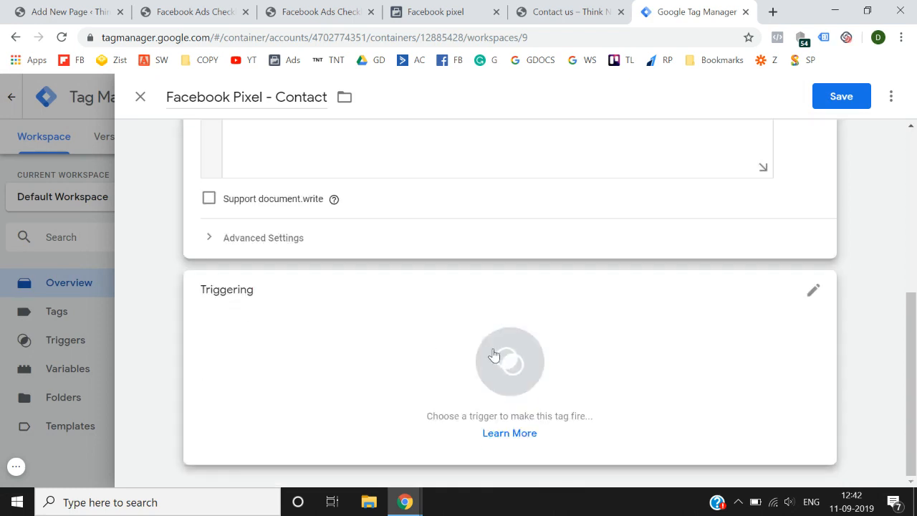
{"action": "left_click", "coordinate": [509, 360]}
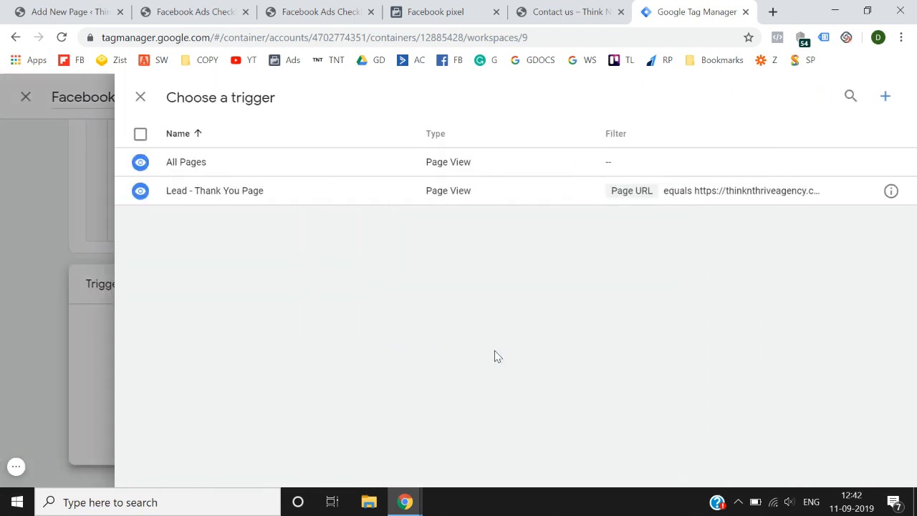
{"action": "left_click", "coordinate": [610, 8]}
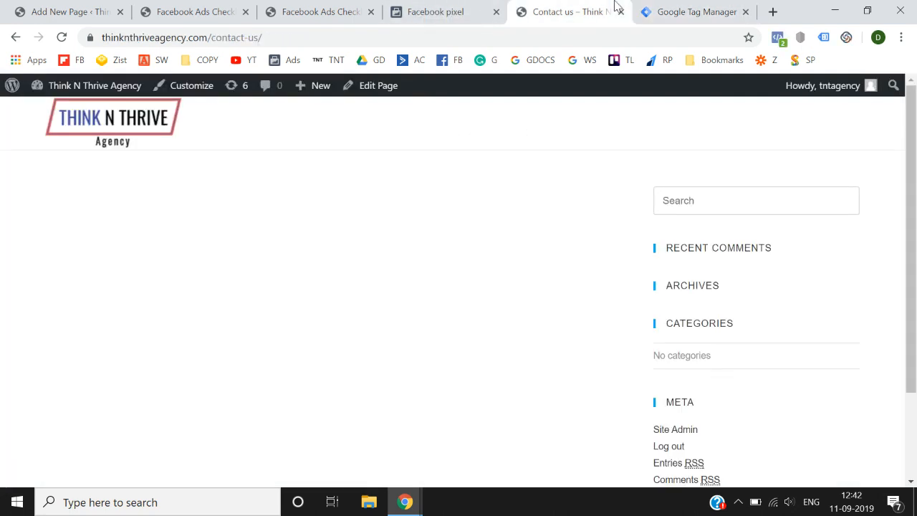
{"action": "left_click", "coordinate": [413, 43]}
{"action": "key", "text": "ctrl+c"}
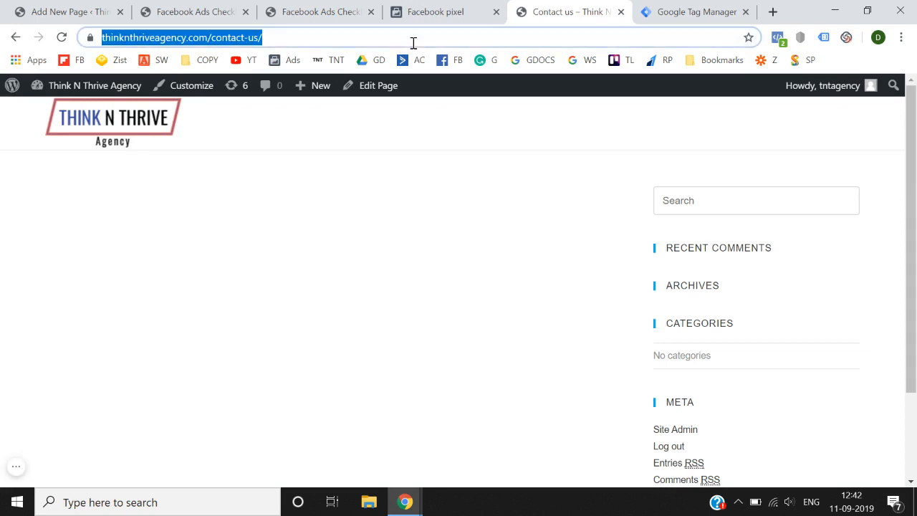
{"action": "left_click", "coordinate": [692, 10]}
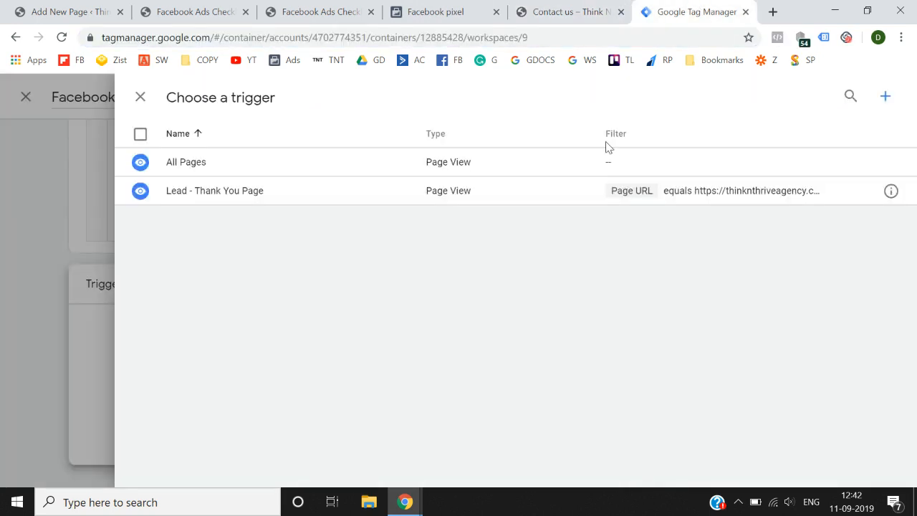
Create a new trigger named "Contact us Page" with the Page View trigger type.
{"action": "left_click", "coordinate": [884, 96]}
{"action": "left_click", "coordinate": [243, 104]}
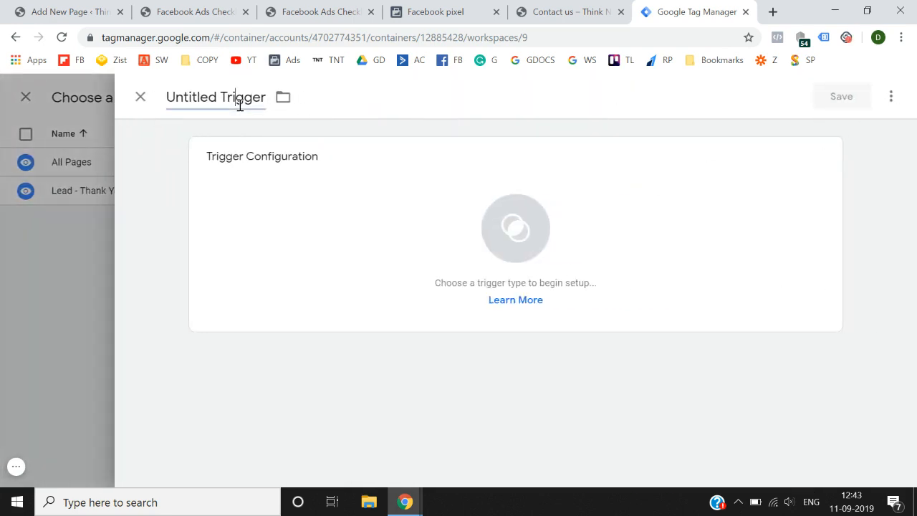
{"action": "key", "text": "ctrl+a"}
{"action": "type", "text": "Co"}
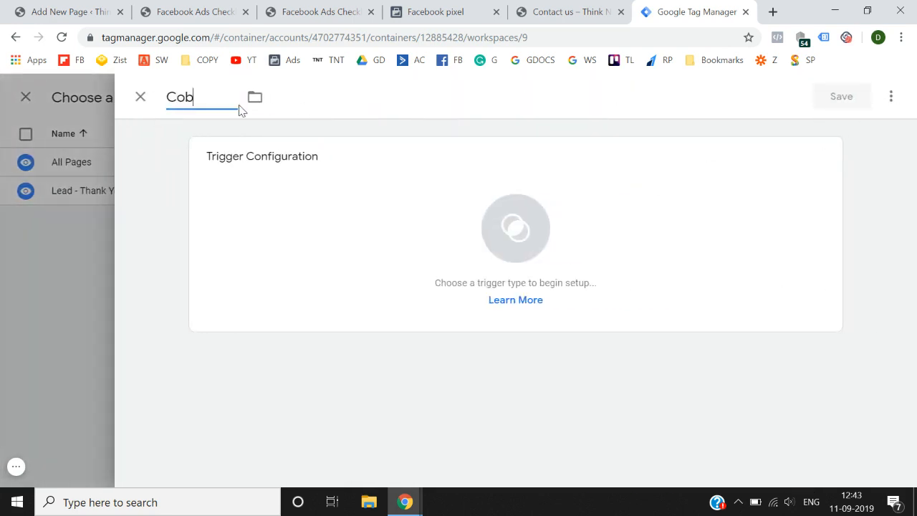
{"action": "type", "text": "ntact us Page"}
{"action": "left_click", "coordinate": [485, 237]}
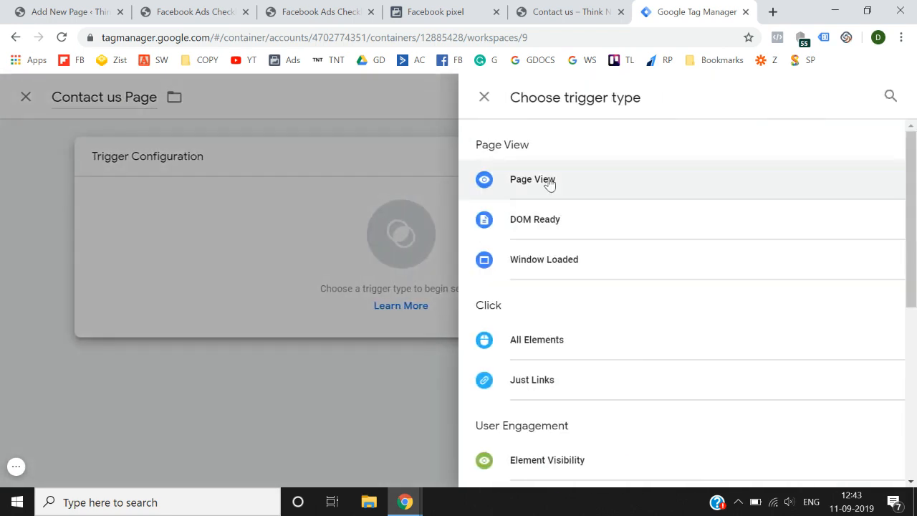
{"action": "left_click", "coordinate": [550, 185]}
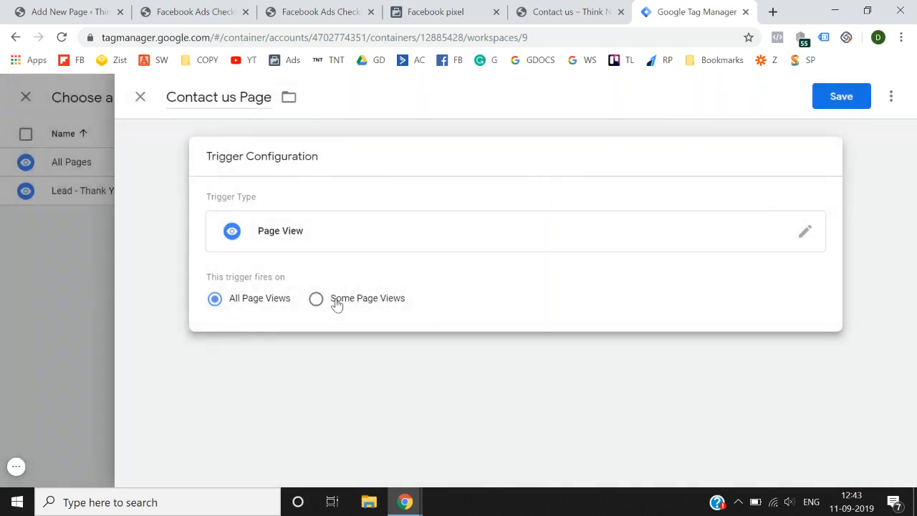
Make the trigger fire only on some page views where Page URL equals the copied thinknthriveagency.com/contact-us/ address, and save it.
{"action": "left_click", "coordinate": [336, 304]}
{"action": "left_click", "coordinate": [344, 358]}
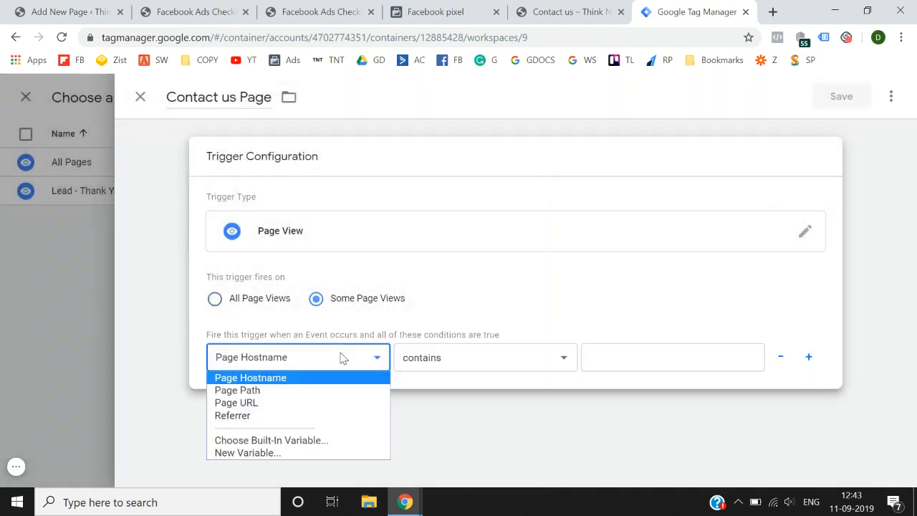
{"action": "left_click", "coordinate": [291, 406]}
{"action": "left_click", "coordinate": [435, 363]}
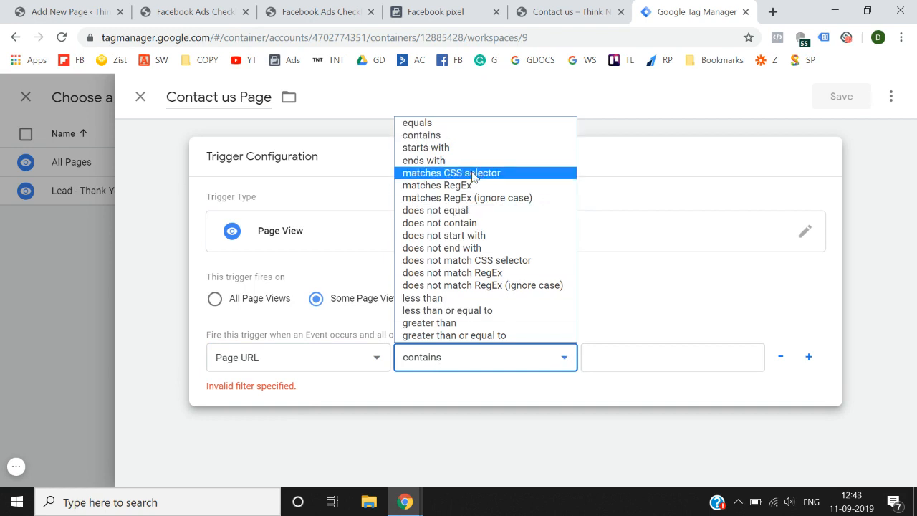
{"action": "left_click", "coordinate": [491, 123]}
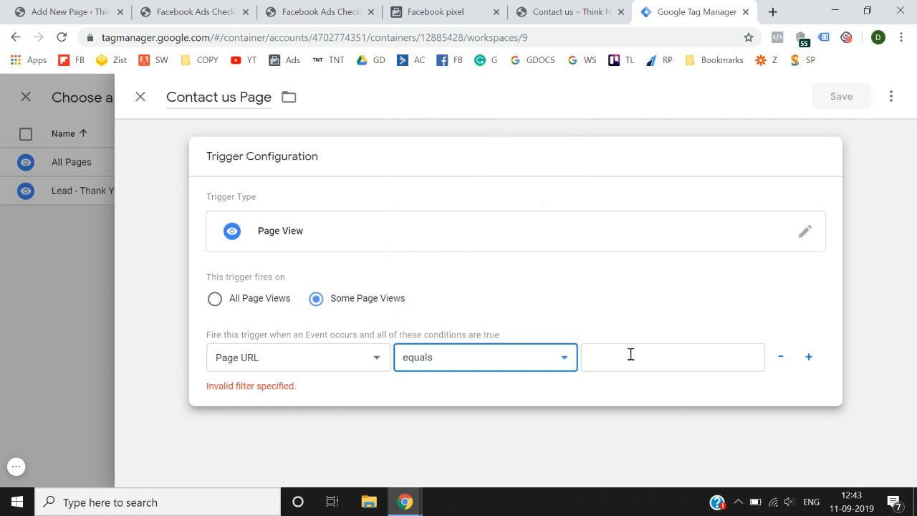
{"action": "left_click", "coordinate": [630, 354]}
{"action": "key", "text": "ctrl+v"}
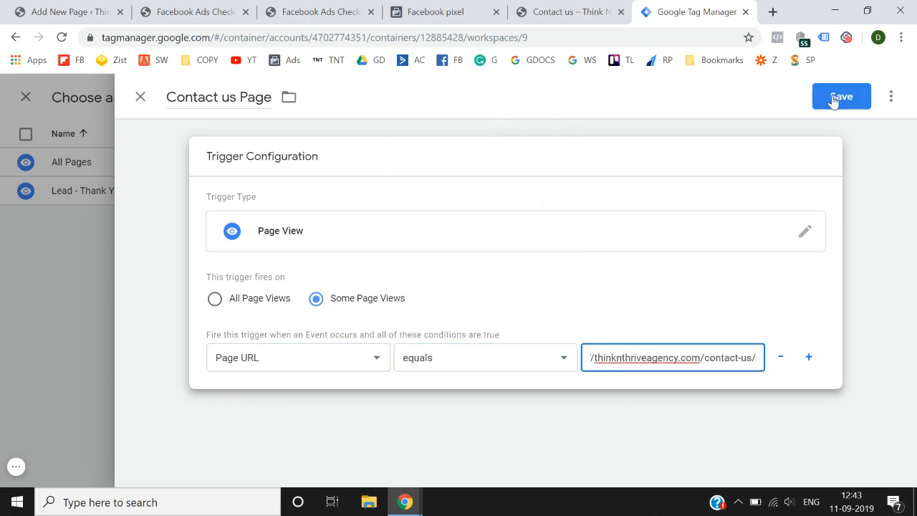
{"action": "left_click", "coordinate": [832, 98]}
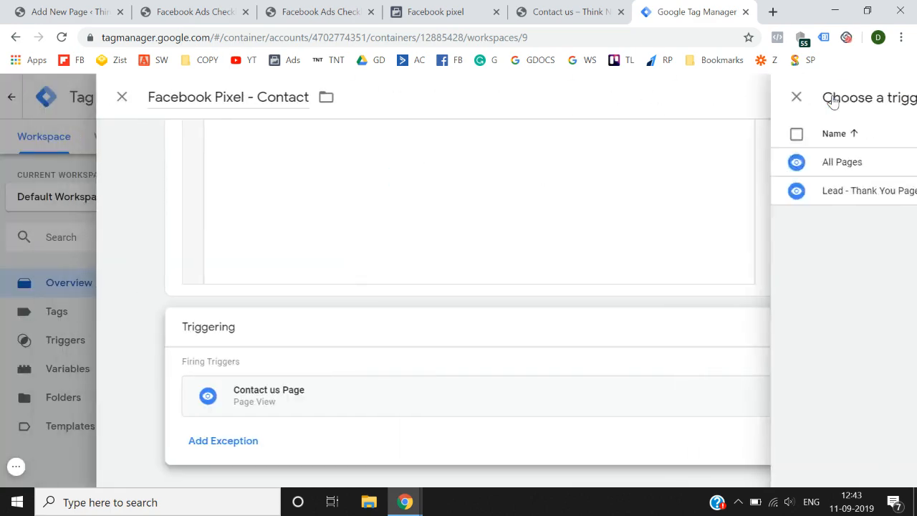
Save the Contact tag and publish the workspace changes without a version name or description.
{"action": "left_click", "coordinate": [842, 102]}
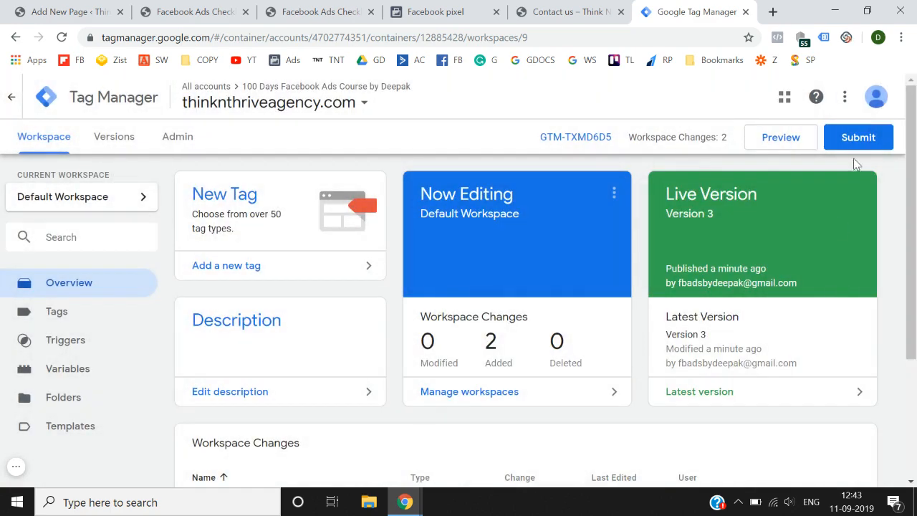
{"action": "left_click", "coordinate": [856, 141]}
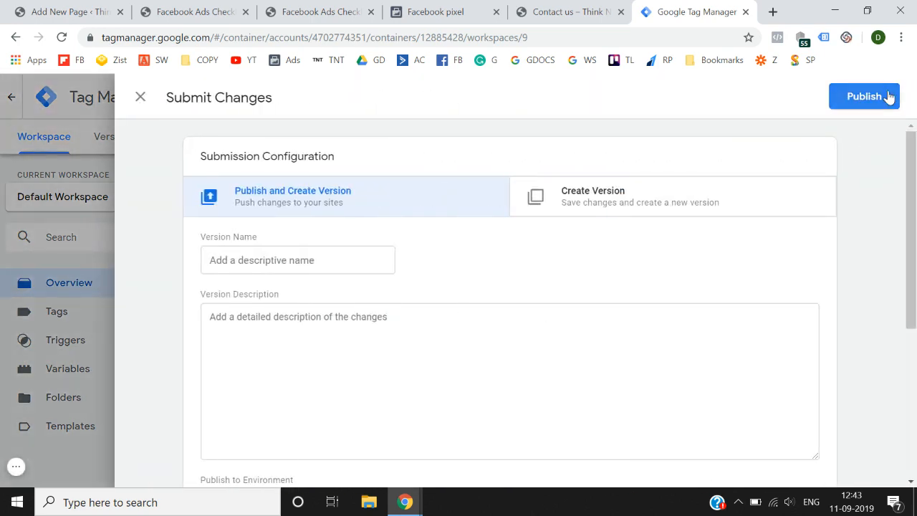
{"action": "left_click", "coordinate": [888, 96]}
{"action": "left_click", "coordinate": [643, 453]}
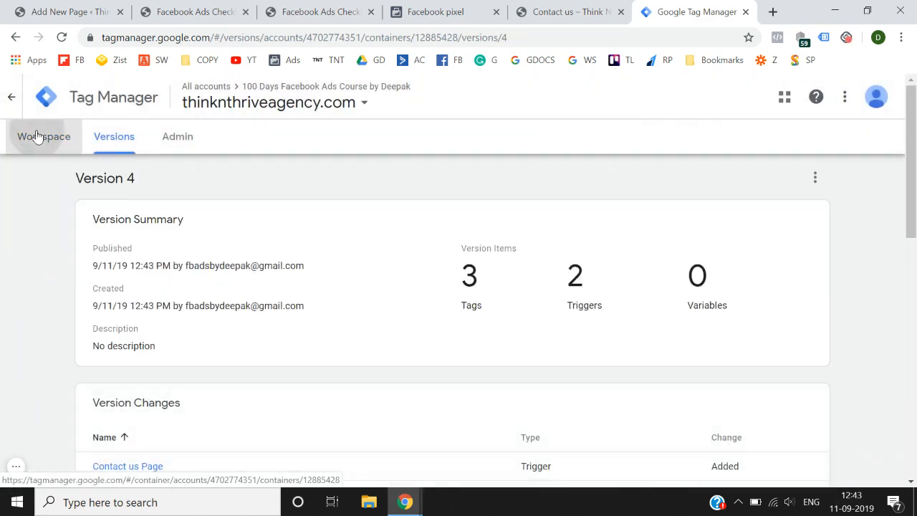
Start preview mode from the workspace, reload the Contact us page and enlarge its Tag Manager debug pane.
{"action": "left_click", "coordinate": [36, 137]}
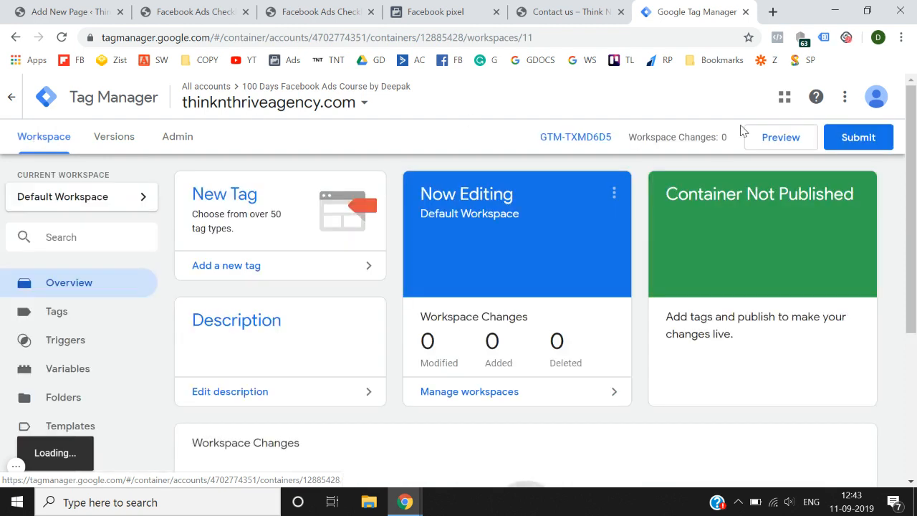
{"action": "left_click", "coordinate": [810, 147]}
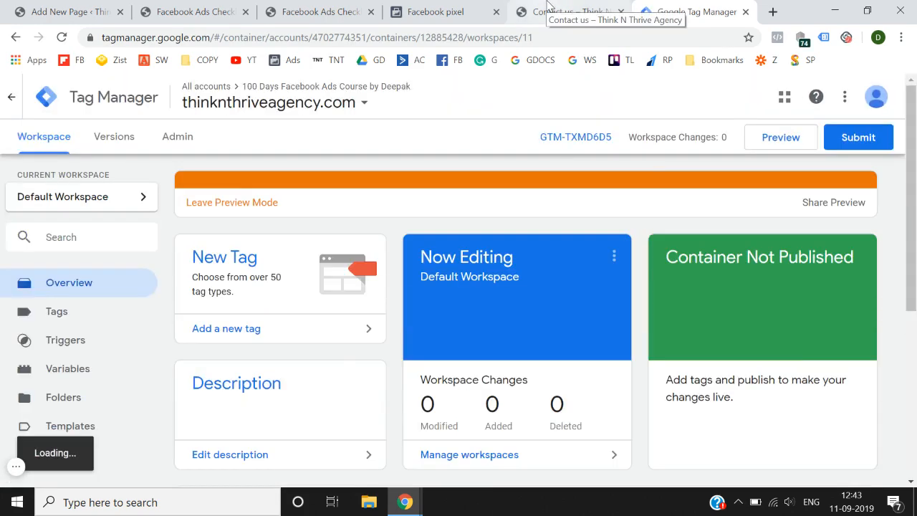
{"action": "left_click", "coordinate": [546, 6]}
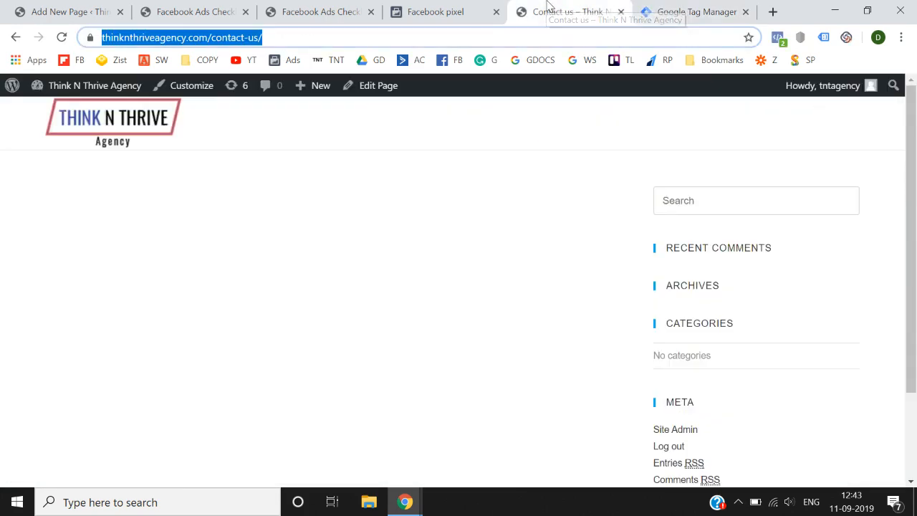
{"action": "left_click", "coordinate": [405, 312]}
{"action": "key", "text": "F5"}
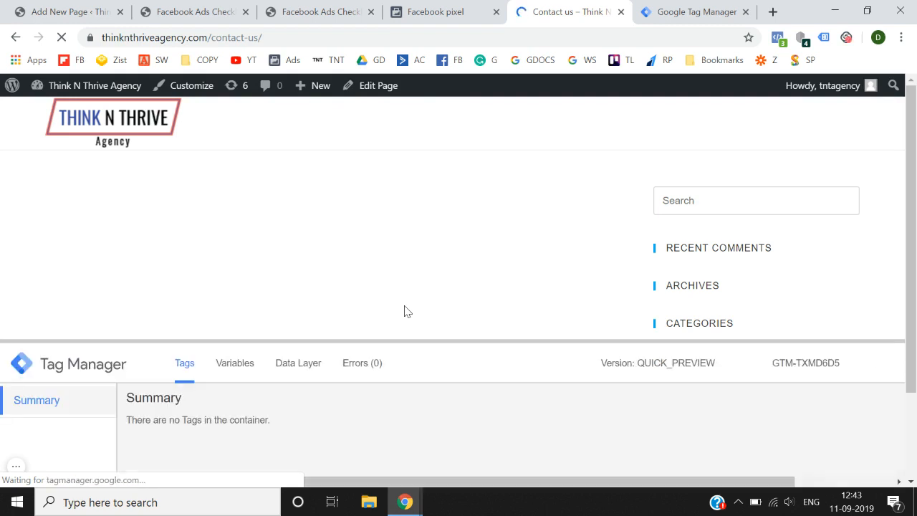
{"action": "left_click_drag", "start_coordinate": [408, 341], "coordinate": [458, 189]}
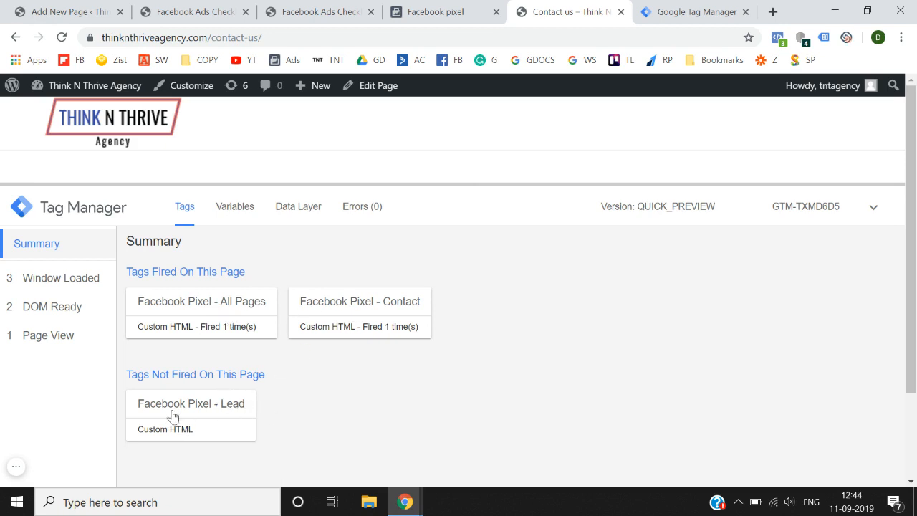
Check on the Contact us page which tags fired and which events Facebook Pixel Helper detects.
{"action": "left_click_drag", "start_coordinate": [126, 368], "coordinate": [199, 374]}
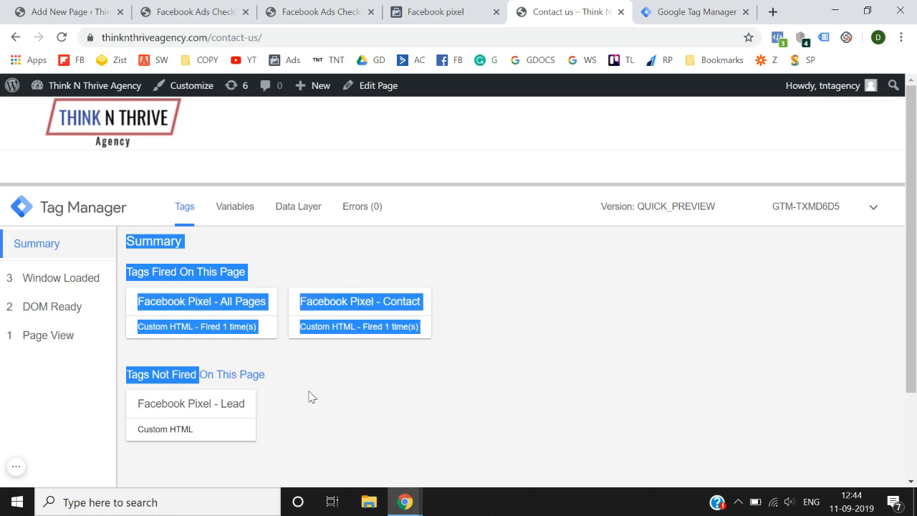
{"action": "left_click", "coordinate": [312, 398]}
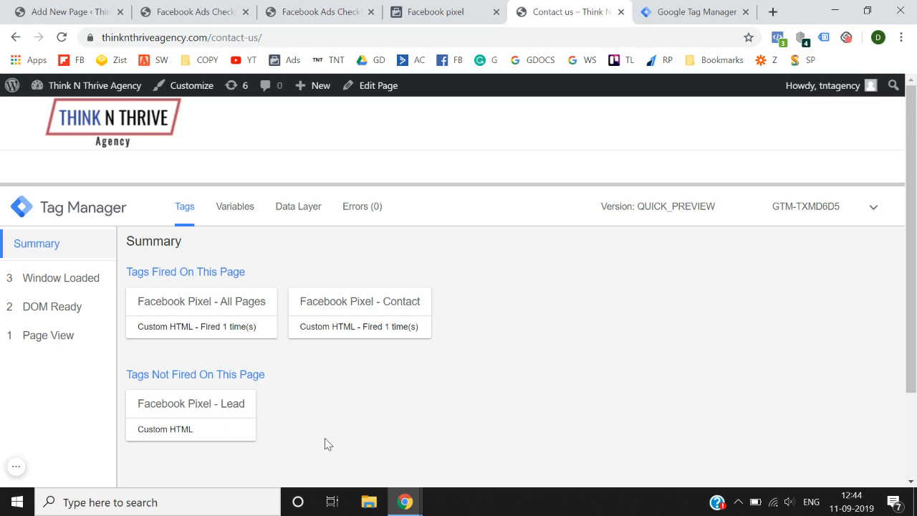
{"action": "left_click", "coordinate": [303, 8]}
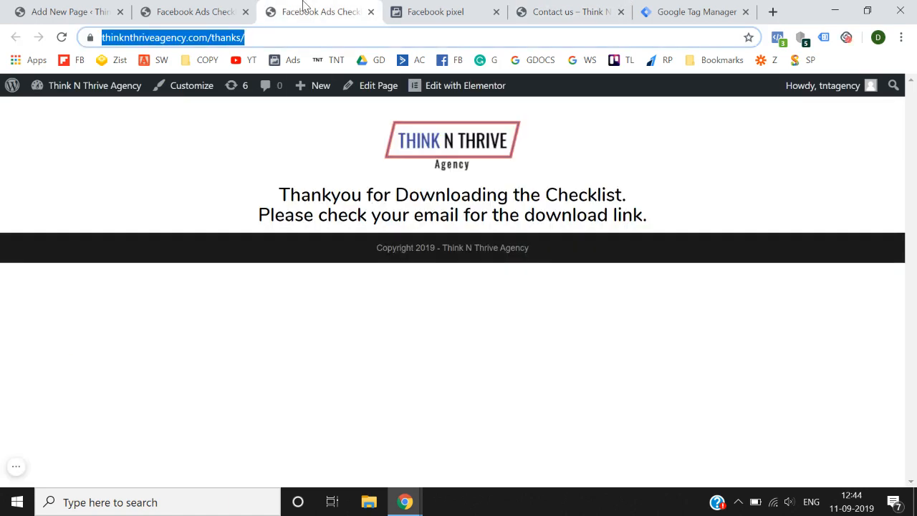
{"action": "left_click", "coordinate": [440, 7]}
{"action": "left_click", "coordinate": [603, 9]}
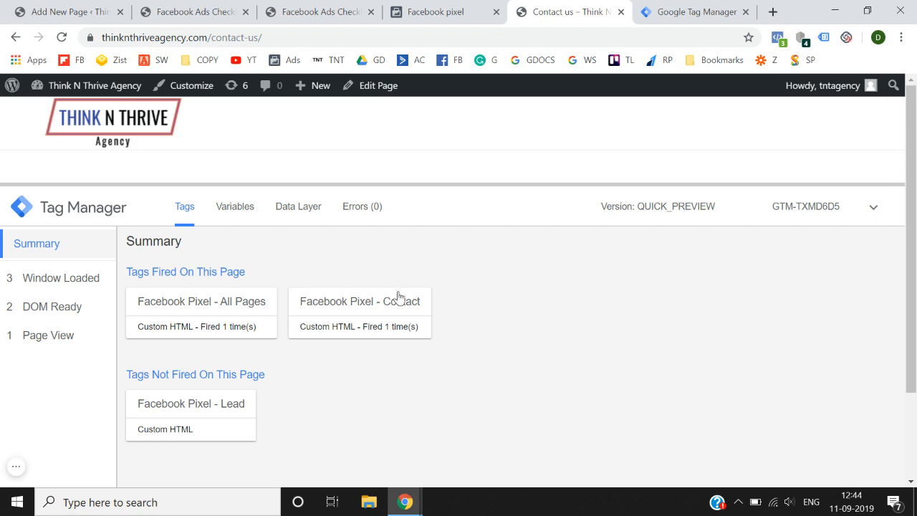
{"action": "left_click", "coordinate": [779, 38]}
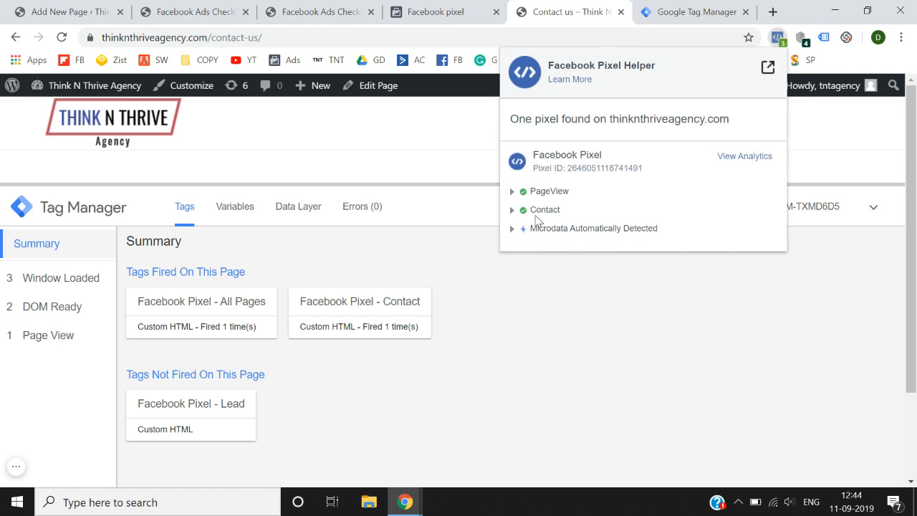
{"action": "left_click", "coordinate": [469, 418]}
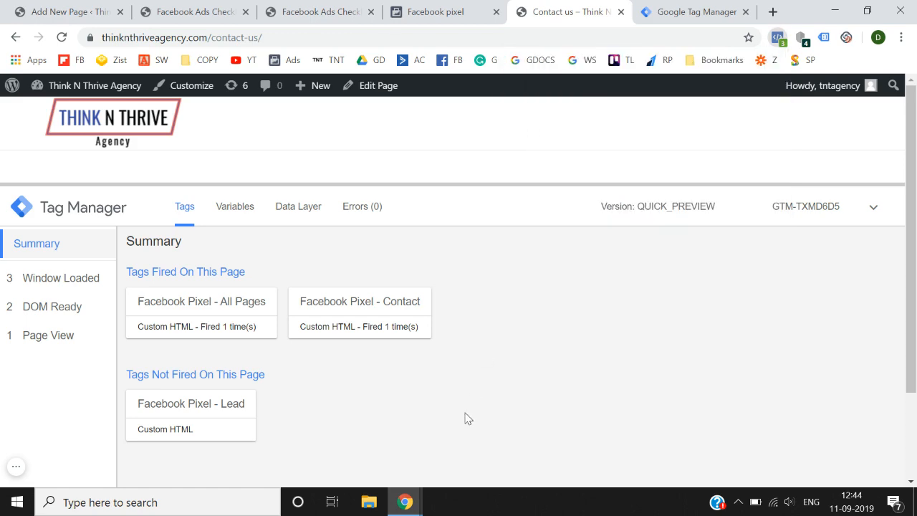
Leave preview mode in Google Tag Manager and reload the Contact us page without the debug pane.
{"action": "left_click", "coordinate": [688, 8]}
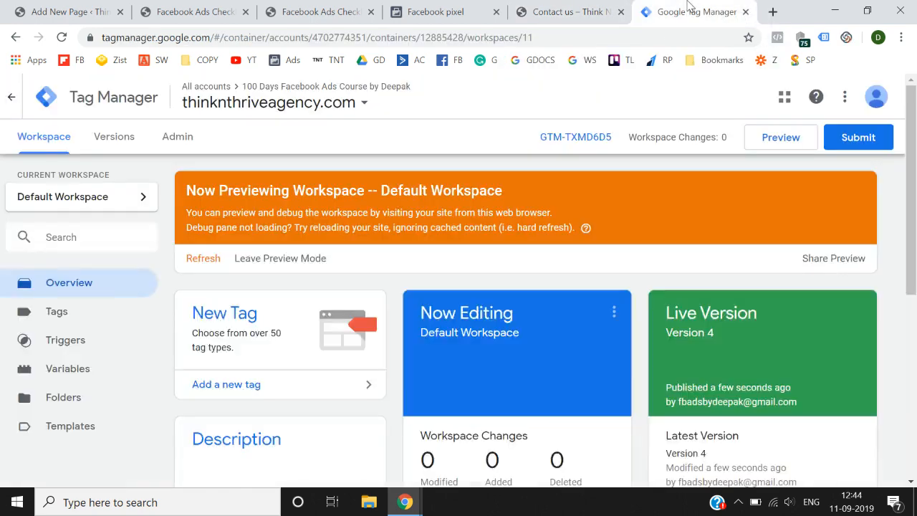
{"action": "left_click", "coordinate": [289, 263]}
{"action": "left_click", "coordinate": [563, 247]}
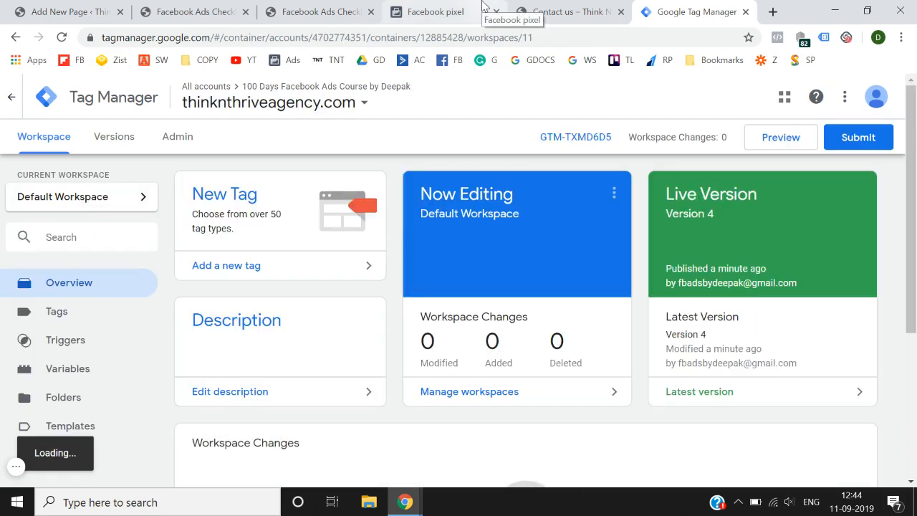
{"action": "left_click", "coordinate": [484, 7]}
{"action": "left_click", "coordinate": [566, 11]}
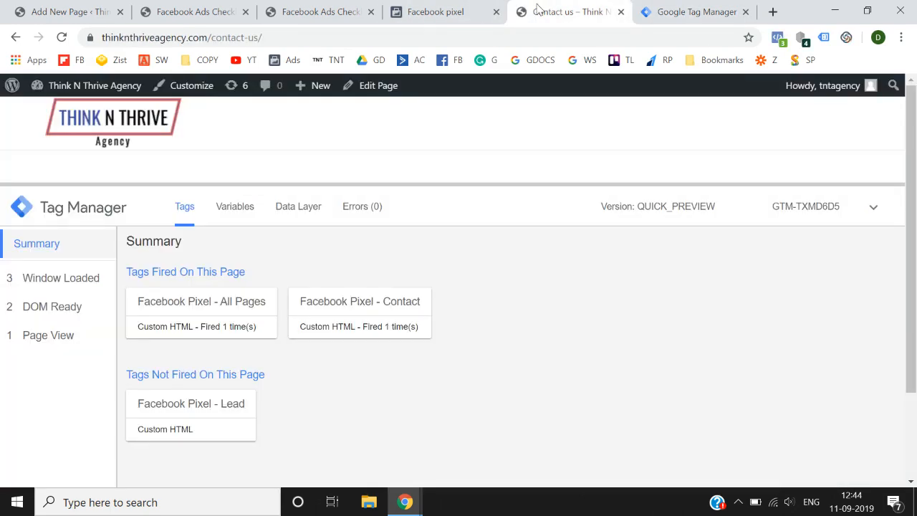
{"action": "left_click", "coordinate": [61, 38]}
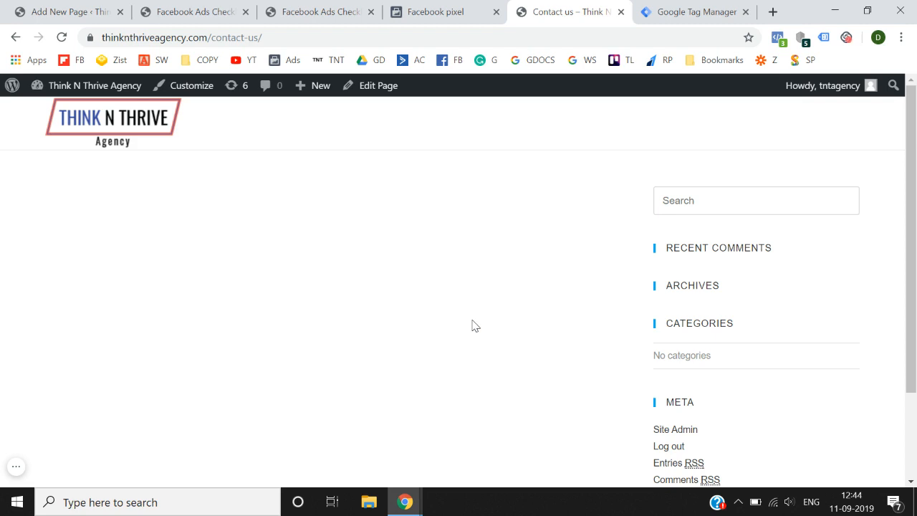
Return to Facebook Events Manager, finish the pixel code installation dialog and show the pixel's Overview.
{"action": "left_click", "coordinate": [222, 6]}
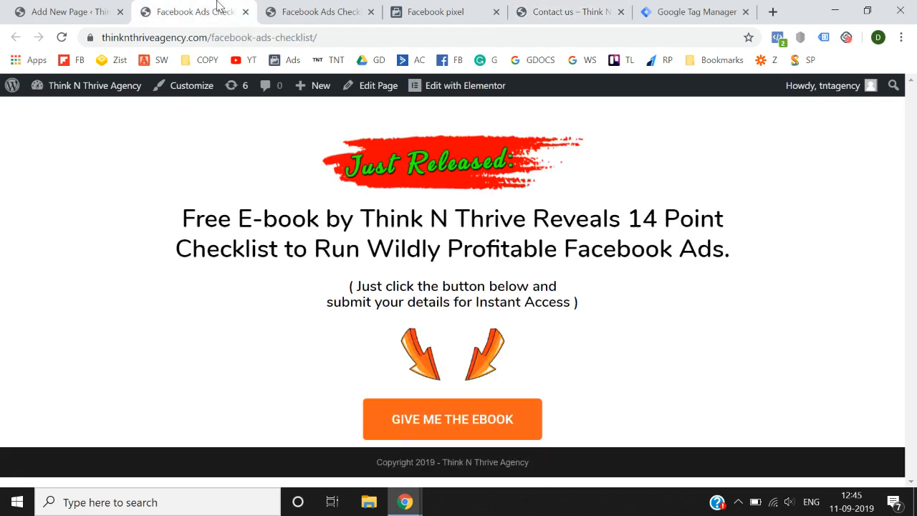
{"action": "left_click", "coordinate": [530, 8]}
{"action": "left_click", "coordinate": [433, 7]}
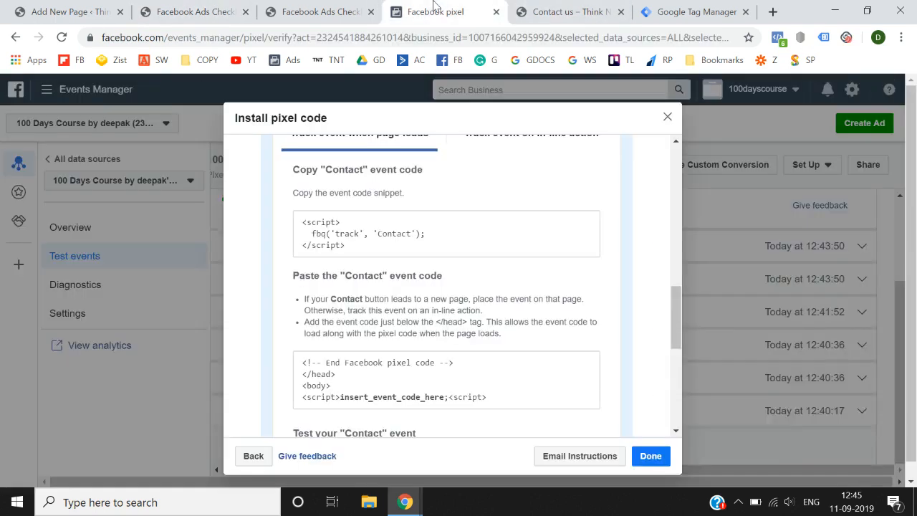
{"action": "left_click", "coordinate": [650, 456]}
{"action": "left_click", "coordinate": [159, 239]}
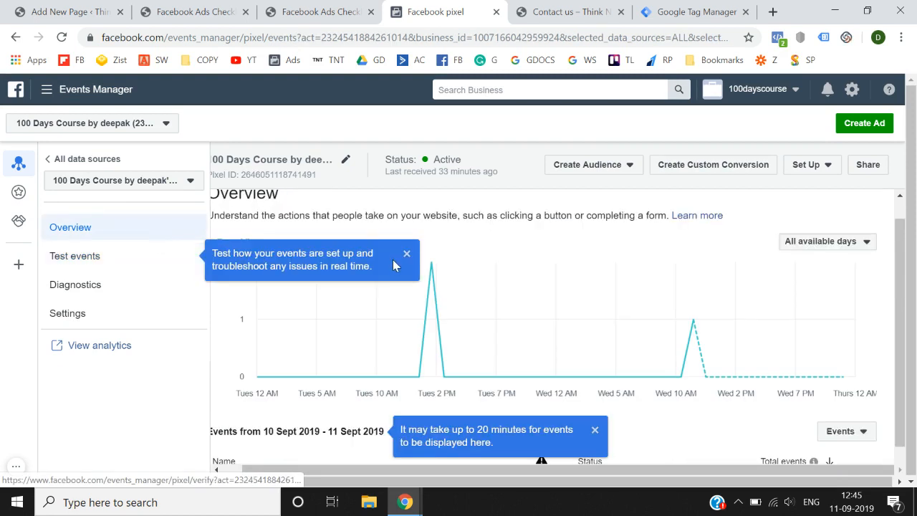
{"action": "left_click", "coordinate": [700, 165]}
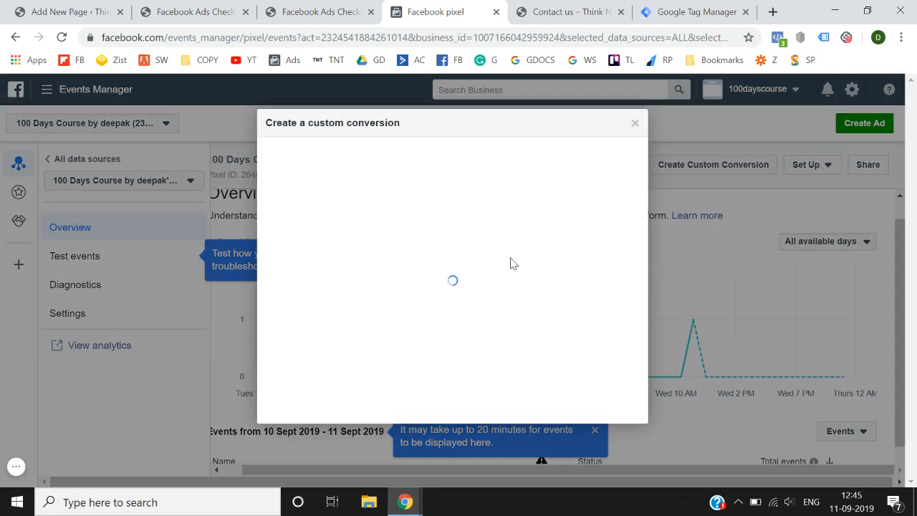
{"action": "scroll", "coordinate": [514, 264], "scroll_direction": "down", "scroll_amount": 1}
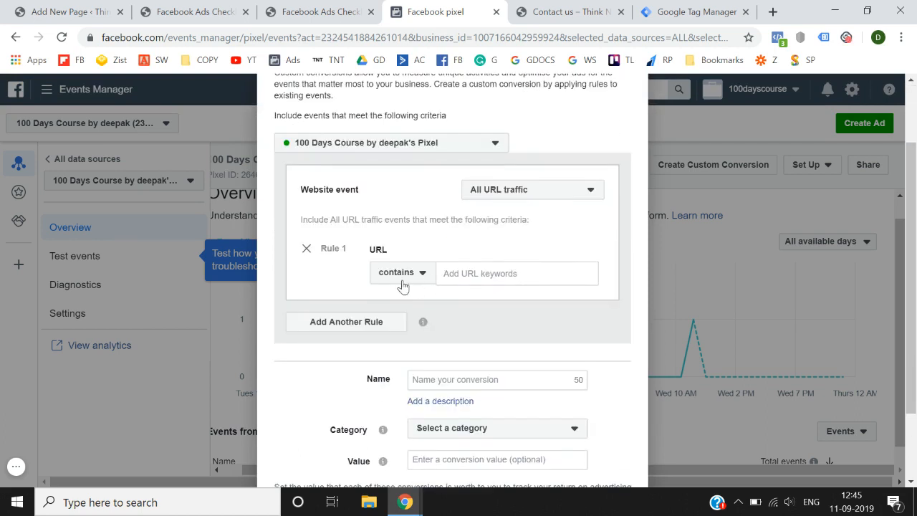
{"action": "left_click", "coordinate": [333, 6]}
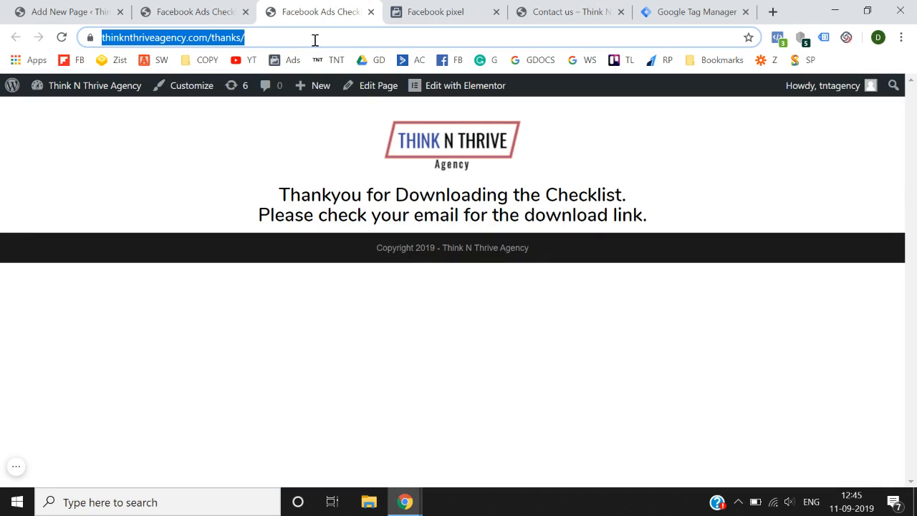
{"action": "left_click", "coordinate": [431, 10]}
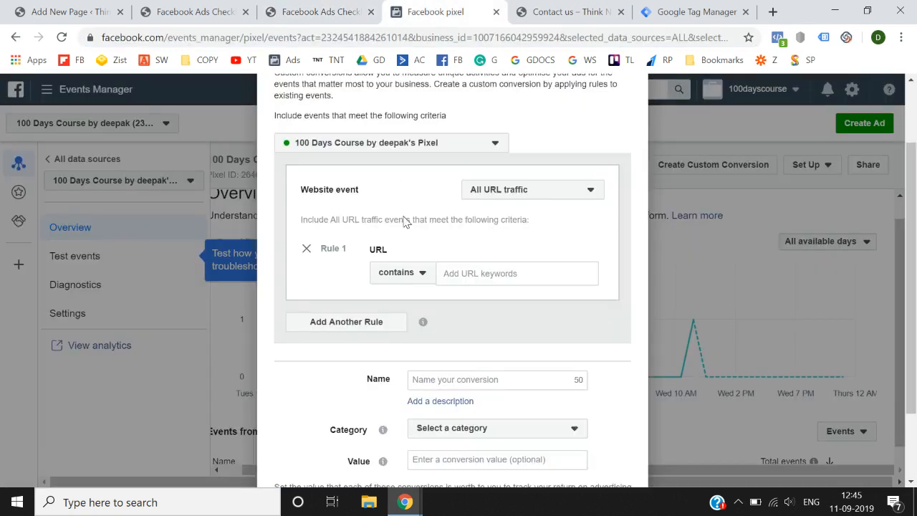
{"action": "left_click", "coordinate": [412, 284]}
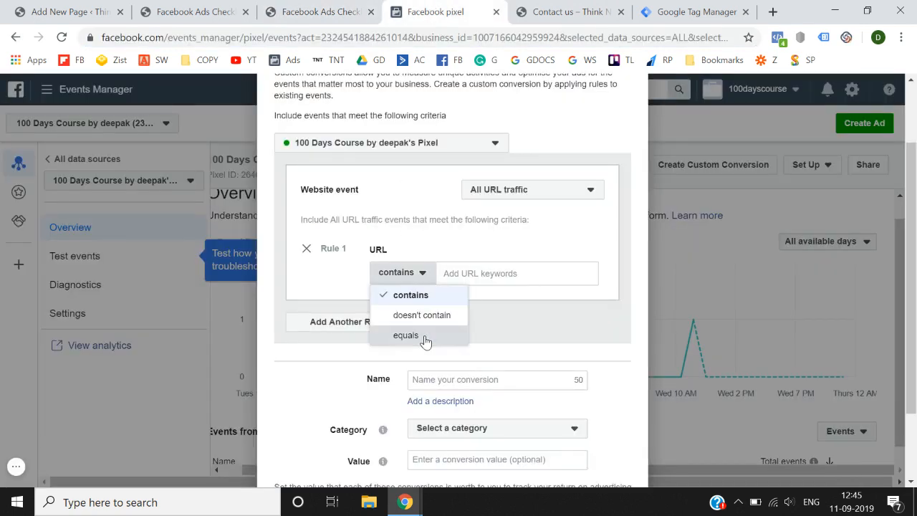
{"action": "left_click", "coordinate": [425, 335]}
{"action": "left_click", "coordinate": [474, 277]}
{"action": "type", "text": "https://thinknthriveagency.com/thanks/"}
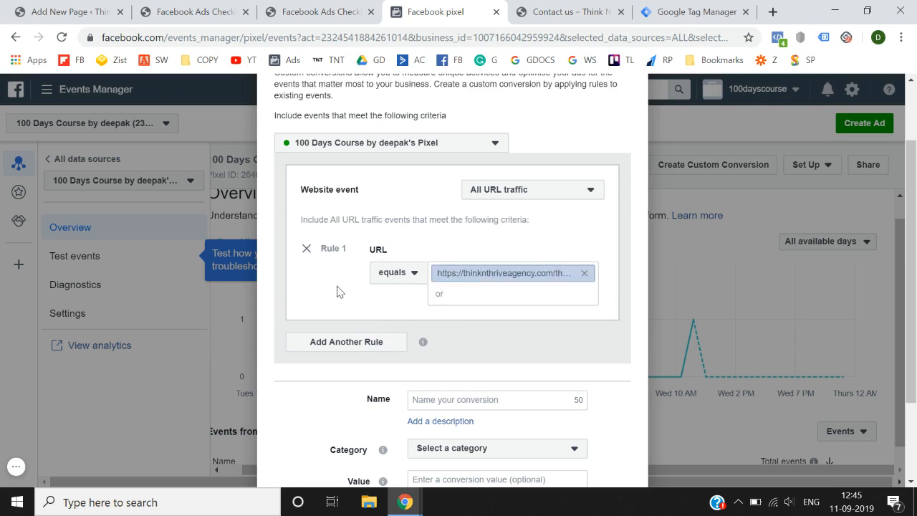
Name the conversion "Facebook Checklist Download", set its category to Lead, leave the value empty and create it.
{"action": "scroll", "coordinate": [337, 291], "scroll_direction": "down", "scroll_amount": 2}
{"action": "left_click", "coordinate": [463, 278]}
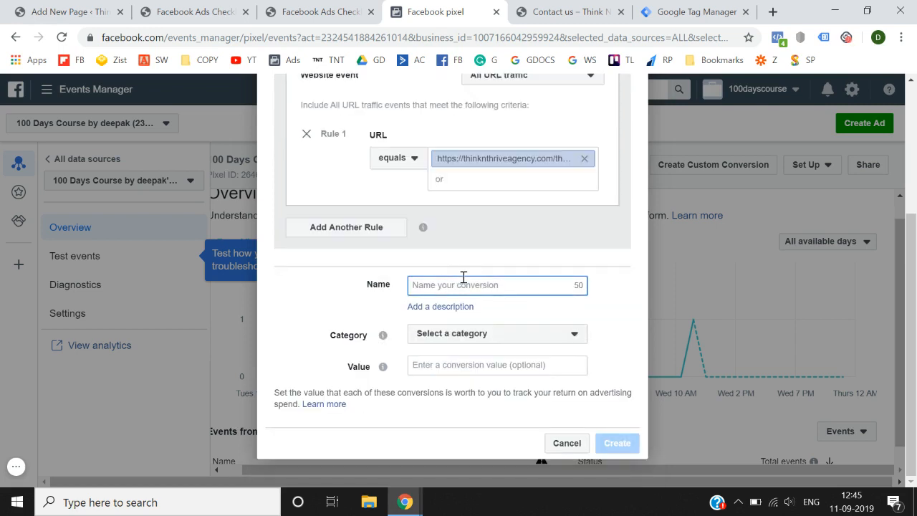
{"action": "type", "text": "Facebook Checklist Download"}
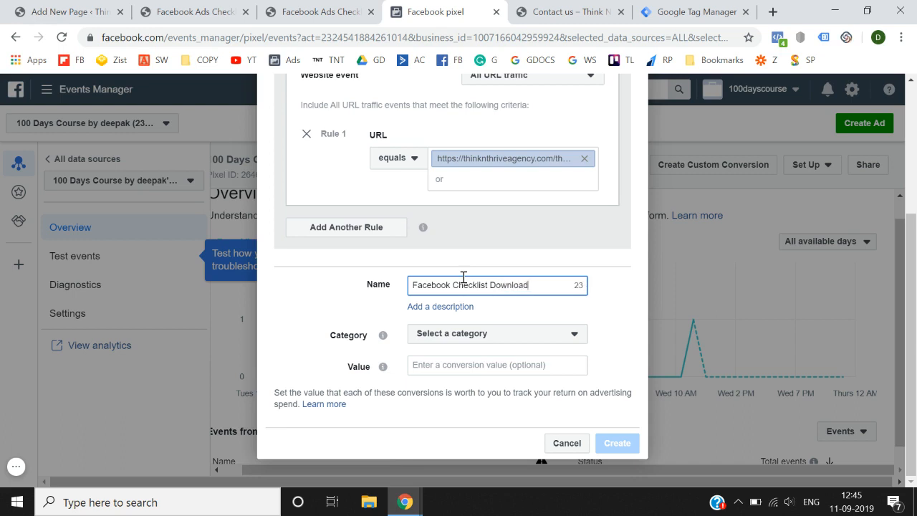
{"action": "left_click", "coordinate": [486, 336]}
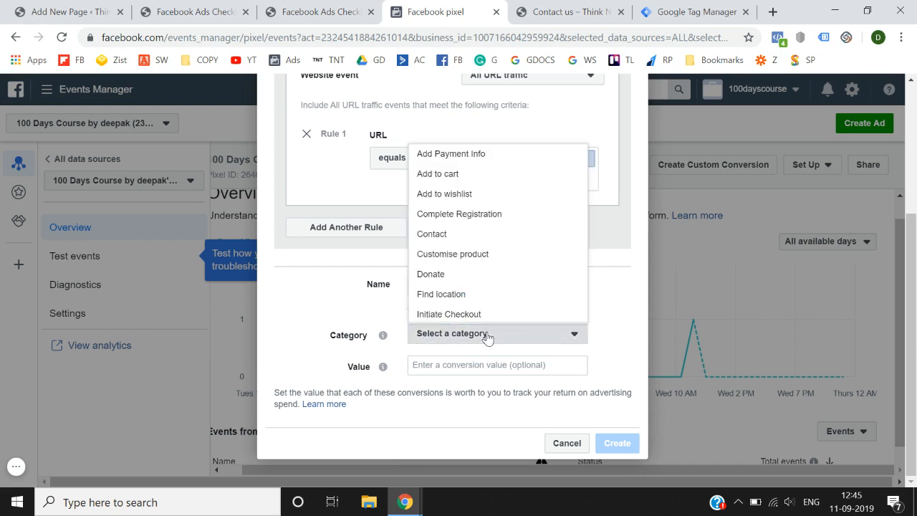
{"action": "scroll", "coordinate": [463, 213], "scroll_direction": "down", "scroll_amount": 2}
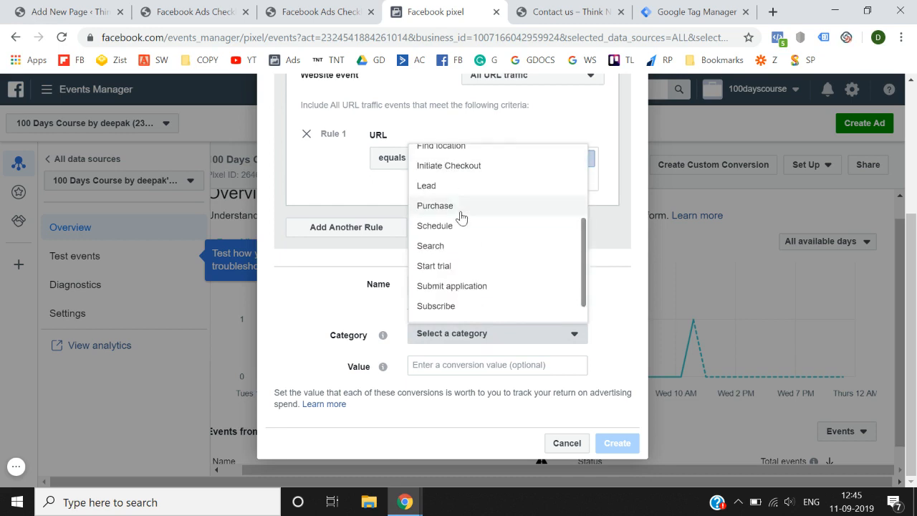
{"action": "left_click", "coordinate": [461, 187]}
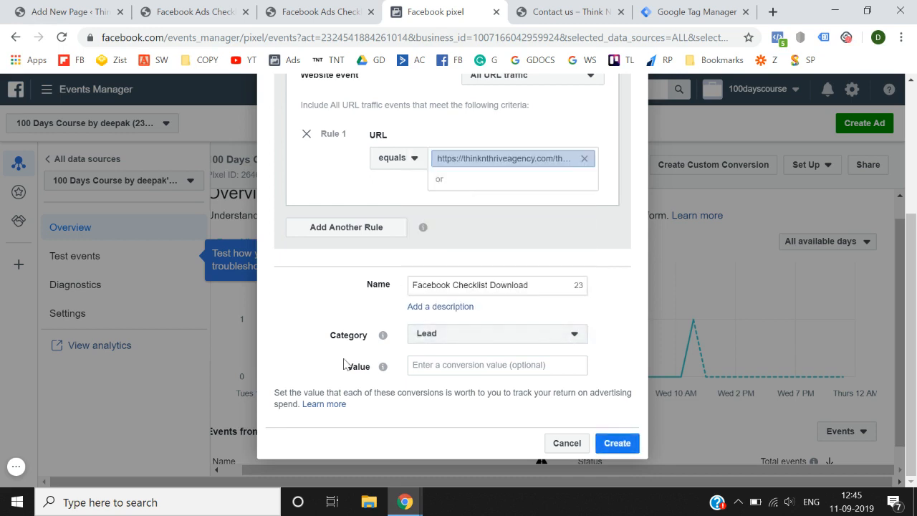
{"action": "left_click", "coordinate": [444, 369]}
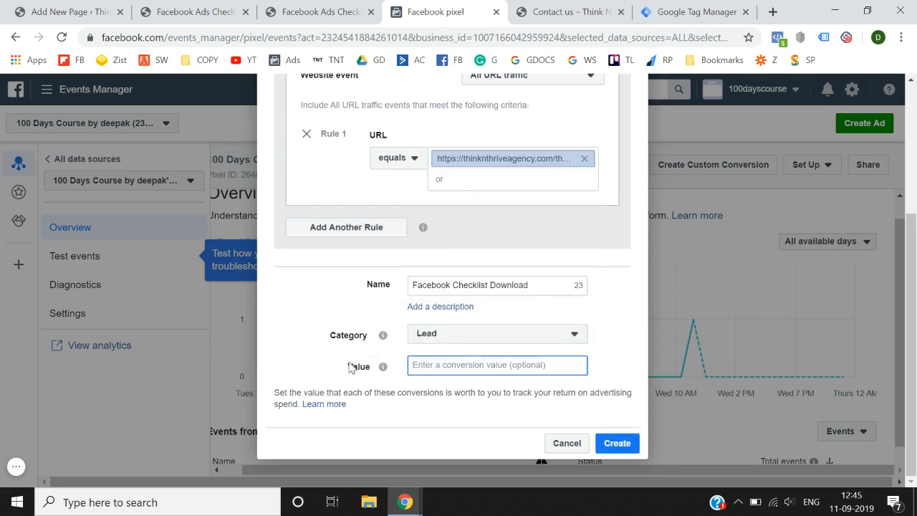
{"action": "left_click", "coordinate": [614, 442]}
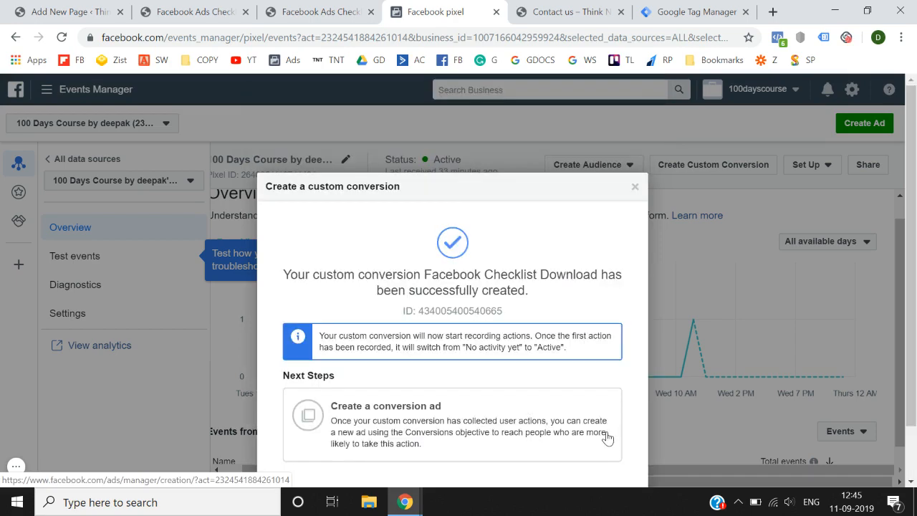
{"action": "left_click", "coordinate": [619, 443]}
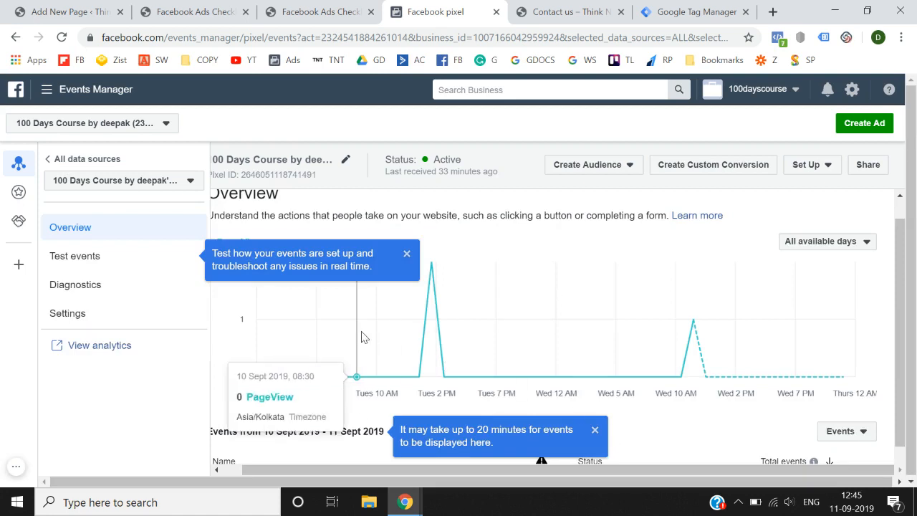
Show the custom conversions list, reload the thank-you page to trigger the conversion and check its status in the list.
{"action": "left_click", "coordinate": [27, 200]}
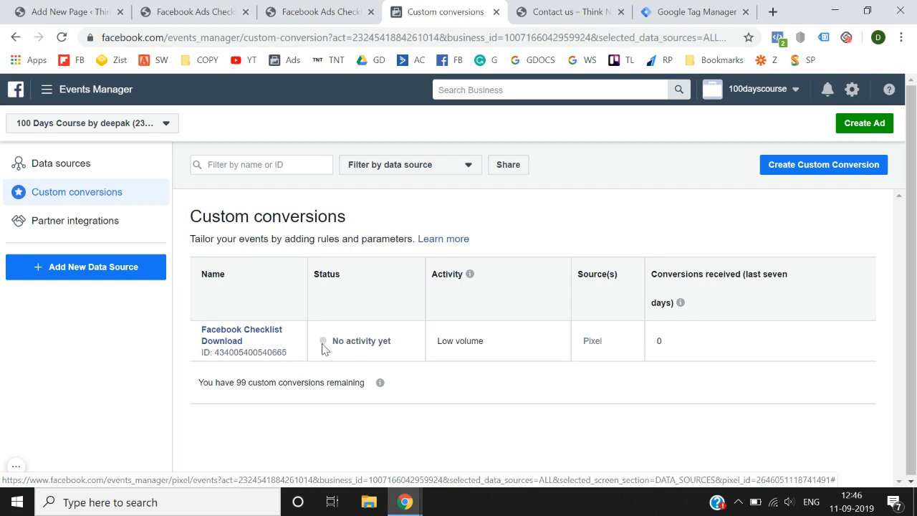
{"action": "left_click", "coordinate": [301, 10]}
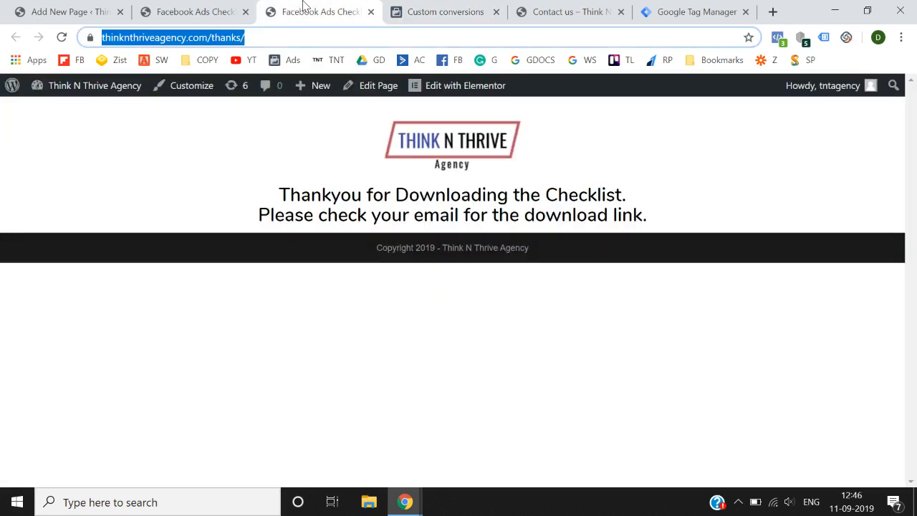
{"action": "left_click", "coordinate": [63, 39]}
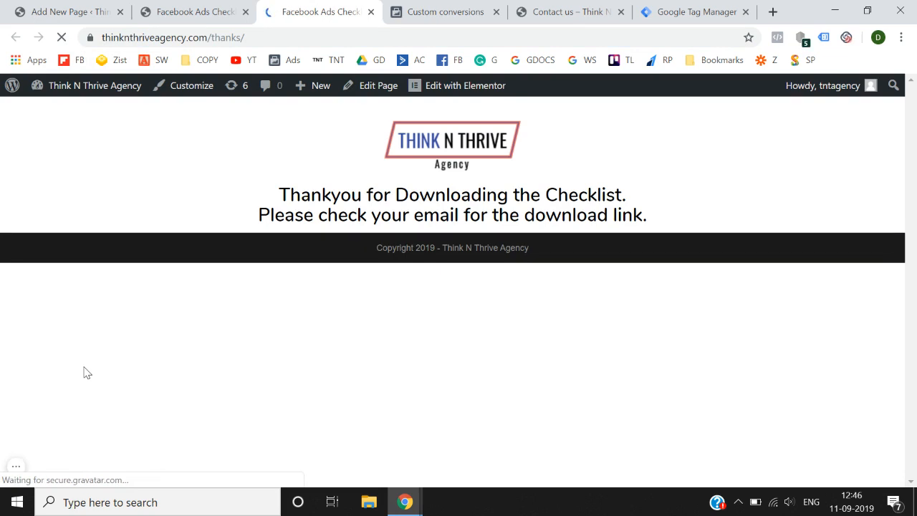
{"action": "left_click", "coordinate": [417, 7]}
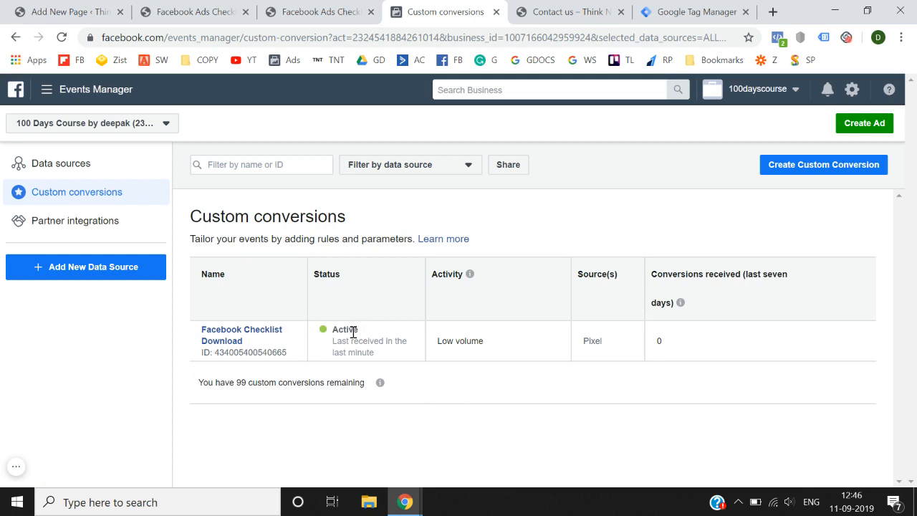
Copy the Contact us page's address and start another custom conversion with the rule URL equals that address.
{"action": "left_click", "coordinate": [553, 11]}
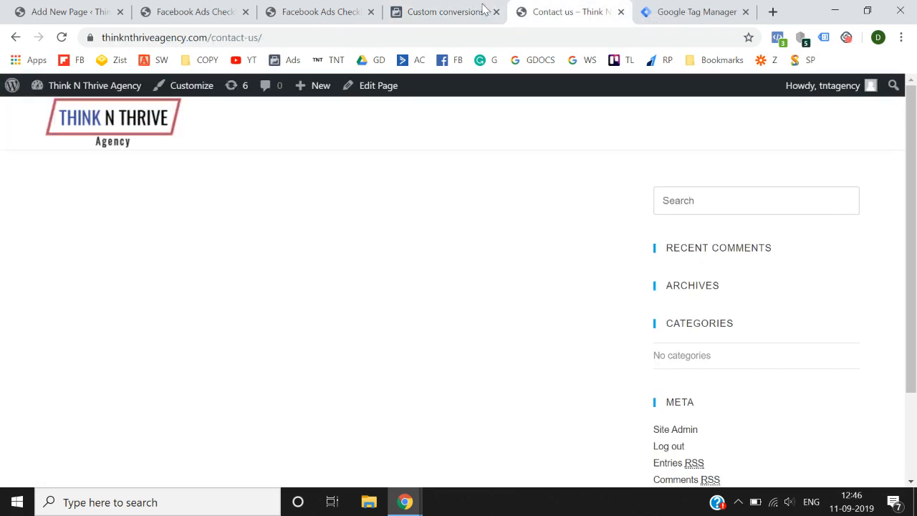
{"action": "left_click", "coordinate": [354, 39]}
{"action": "key", "text": "ctrl+c"}
{"action": "left_click", "coordinate": [449, 9]}
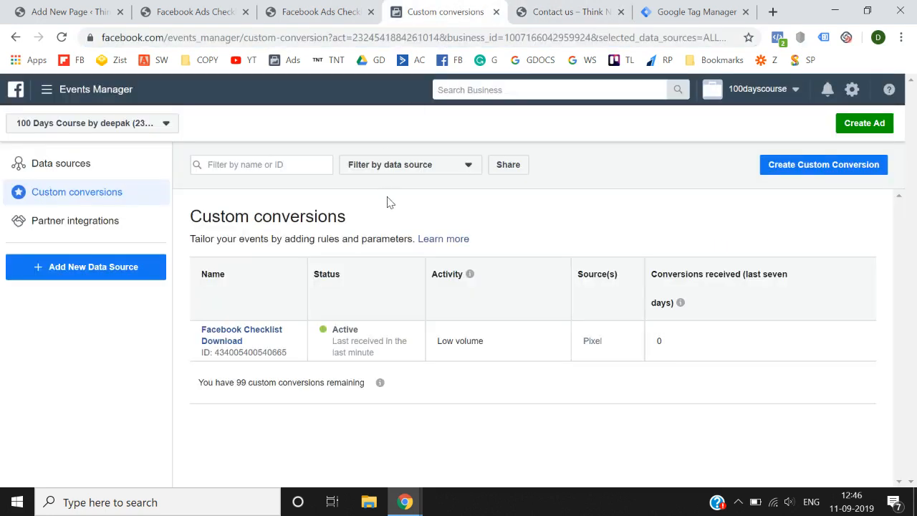
{"action": "left_click", "coordinate": [786, 174]}
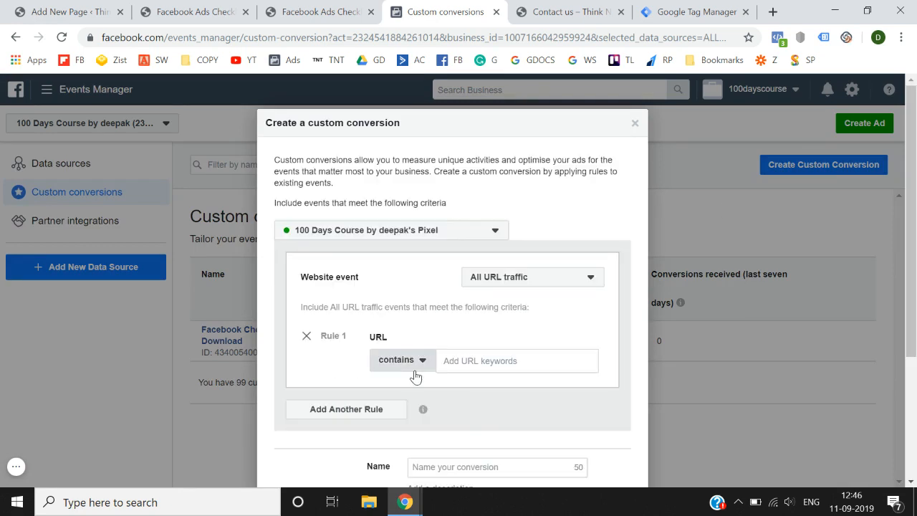
{"action": "left_click", "coordinate": [415, 376]}
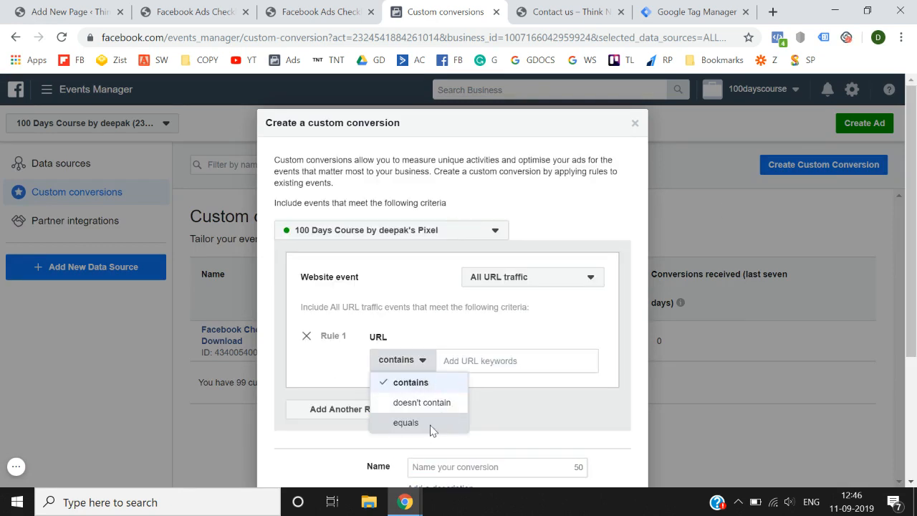
{"action": "left_click", "coordinate": [429, 423]}
{"action": "left_click", "coordinate": [487, 362]}
{"action": "key", "text": "ctrl+v"}
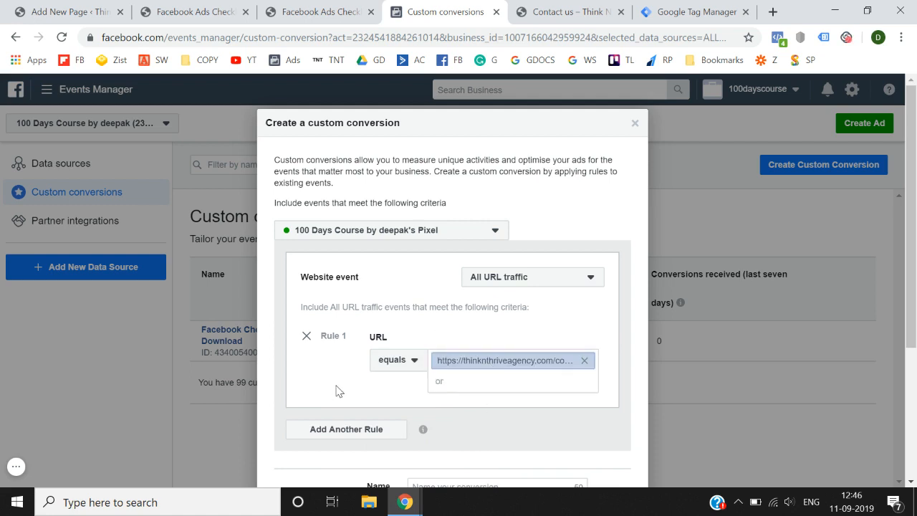
Name the conversion "Contact us", set its category to Lead, create it and close its overview.
{"action": "scroll", "coordinate": [339, 391], "scroll_direction": "down", "scroll_amount": 3}
{"action": "left_click", "coordinate": [479, 278]}
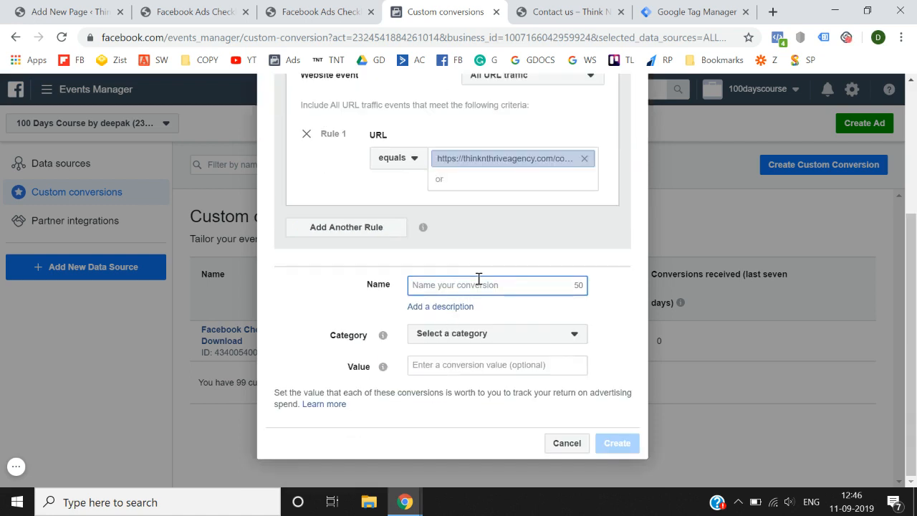
{"action": "type", "text": "Contact us"}
{"action": "left_click", "coordinate": [486, 342]}
{"action": "scroll", "coordinate": [488, 322], "scroll_direction": "down", "scroll_amount": 2}
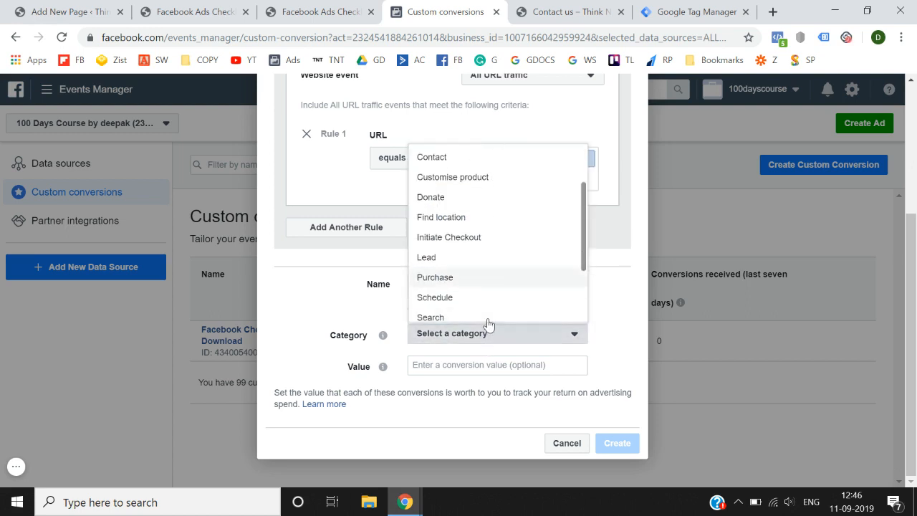
{"action": "scroll", "coordinate": [487, 322], "scroll_direction": "down", "scroll_amount": 1}
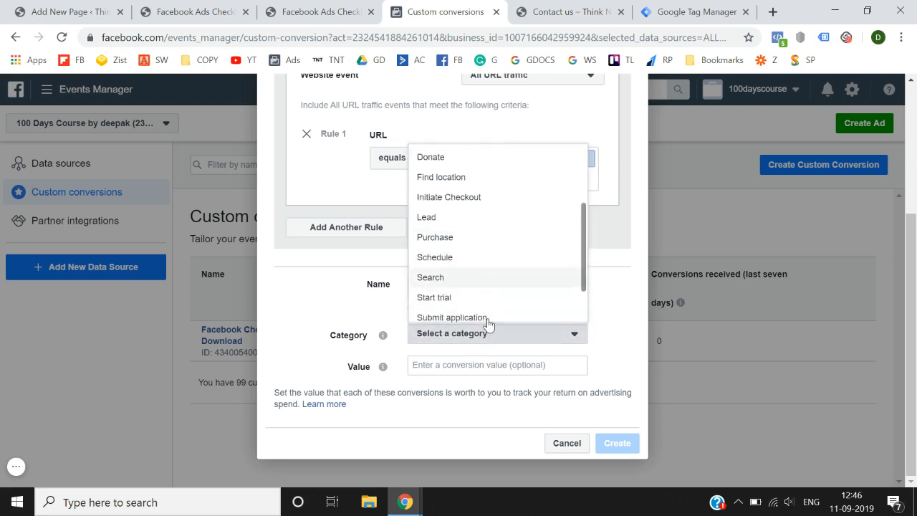
{"action": "left_click", "coordinate": [469, 209]}
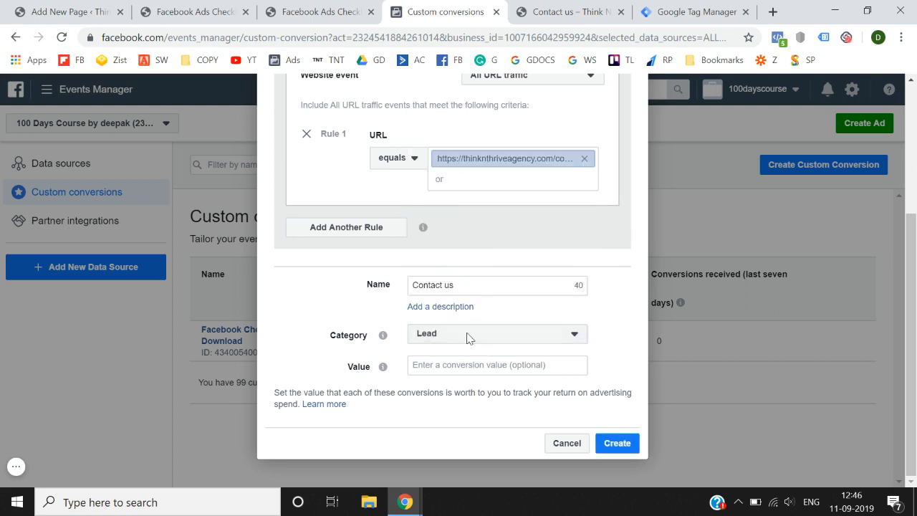
{"action": "left_click", "coordinate": [609, 444]}
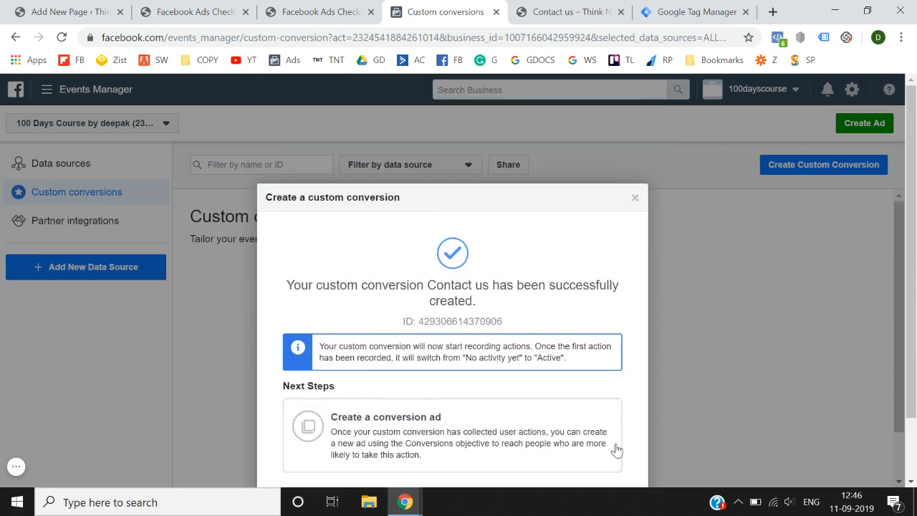
{"action": "left_click", "coordinate": [618, 442]}
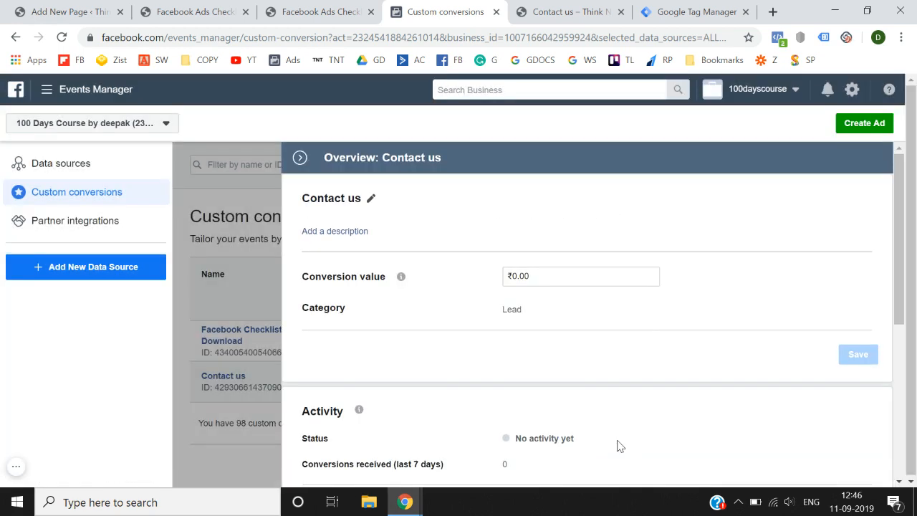
{"action": "left_click", "coordinate": [299, 157]}
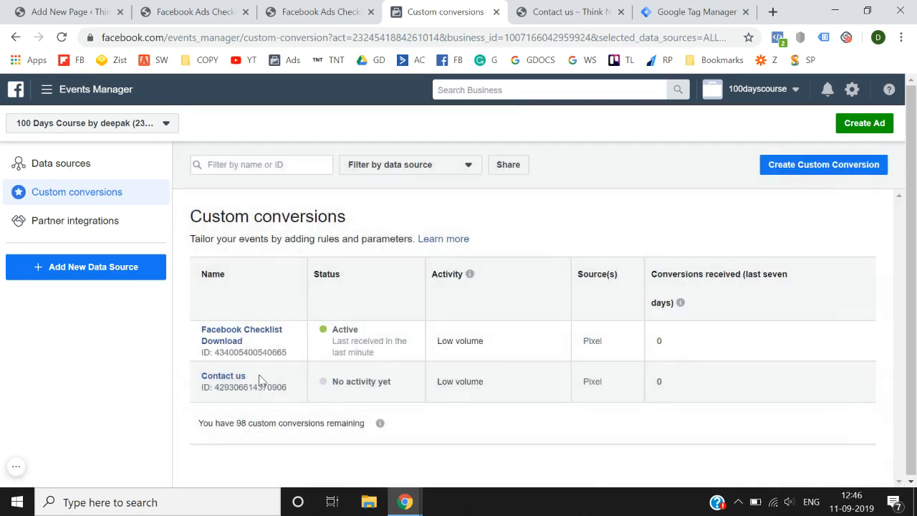
Reload the Contact us page to trigger its conversion and refresh the custom conversions list to check the status.
{"action": "left_click", "coordinate": [559, 11]}
{"action": "left_click", "coordinate": [62, 37]}
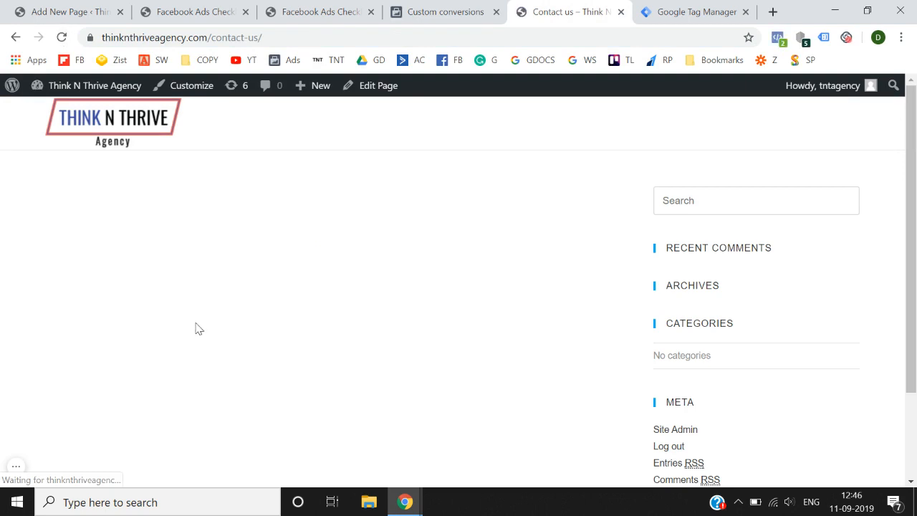
{"action": "left_click", "coordinate": [469, 6]}
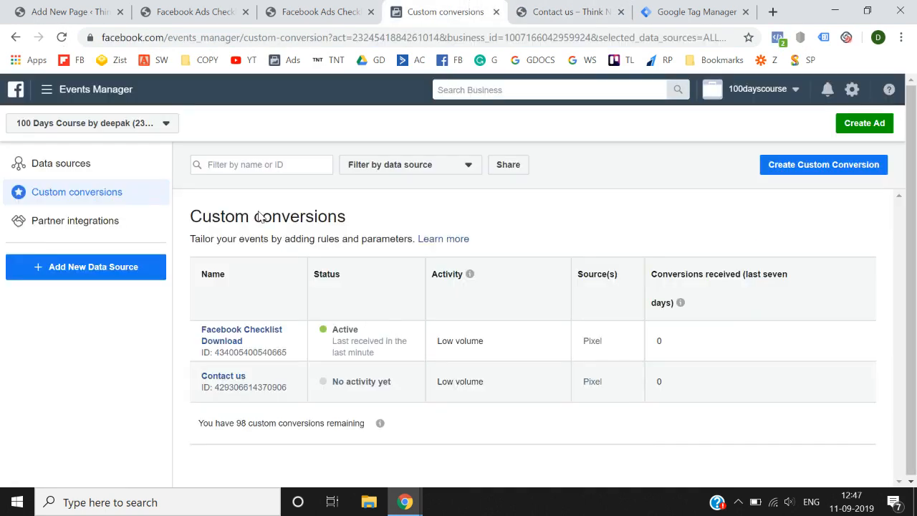
{"action": "left_click", "coordinate": [61, 37]}
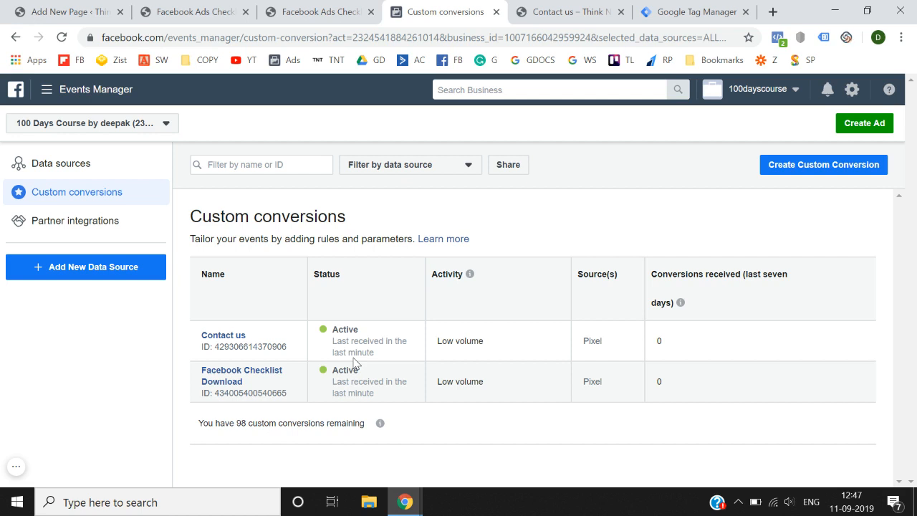
{"action": "left_click", "coordinate": [699, 10]}
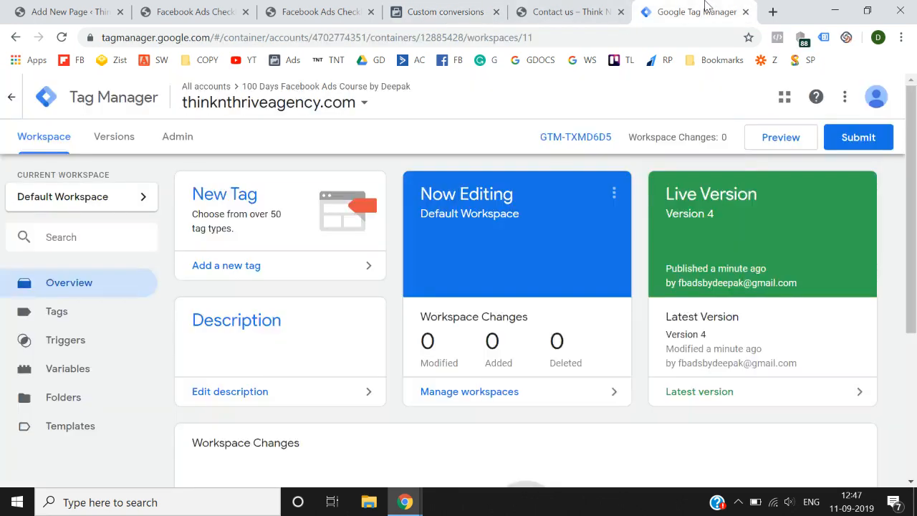
{"action": "left_click", "coordinate": [438, 9]}
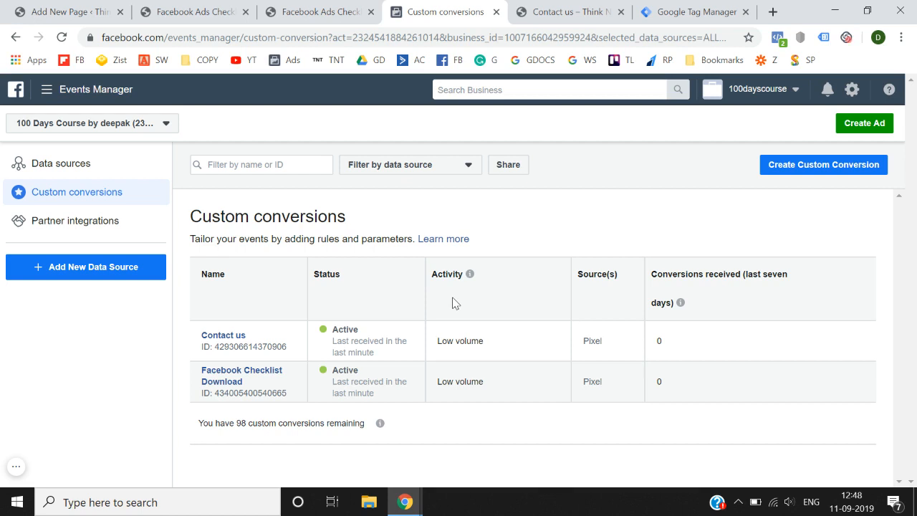
{"action": "left_click", "coordinate": [16, 466]}
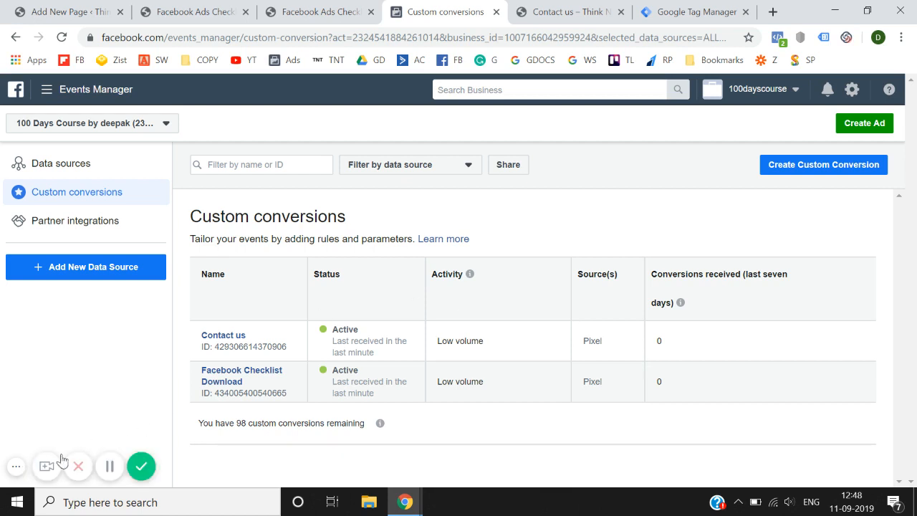